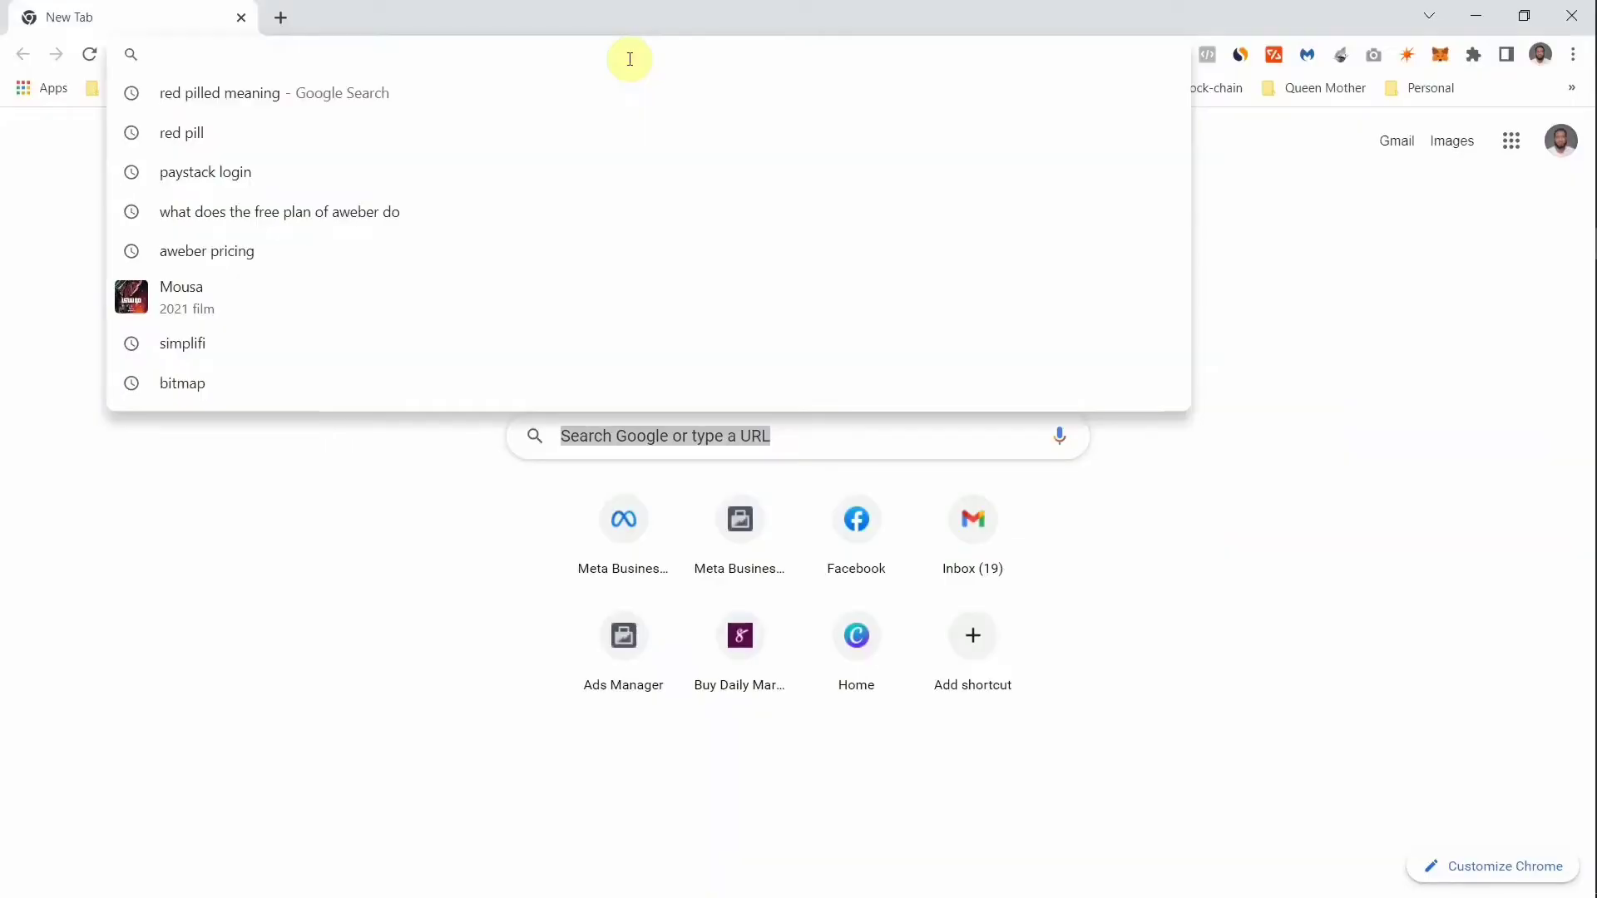
- Load business.facebook.com/create in Chrome using the address bar's autocompletion
type("business.facebook.com")
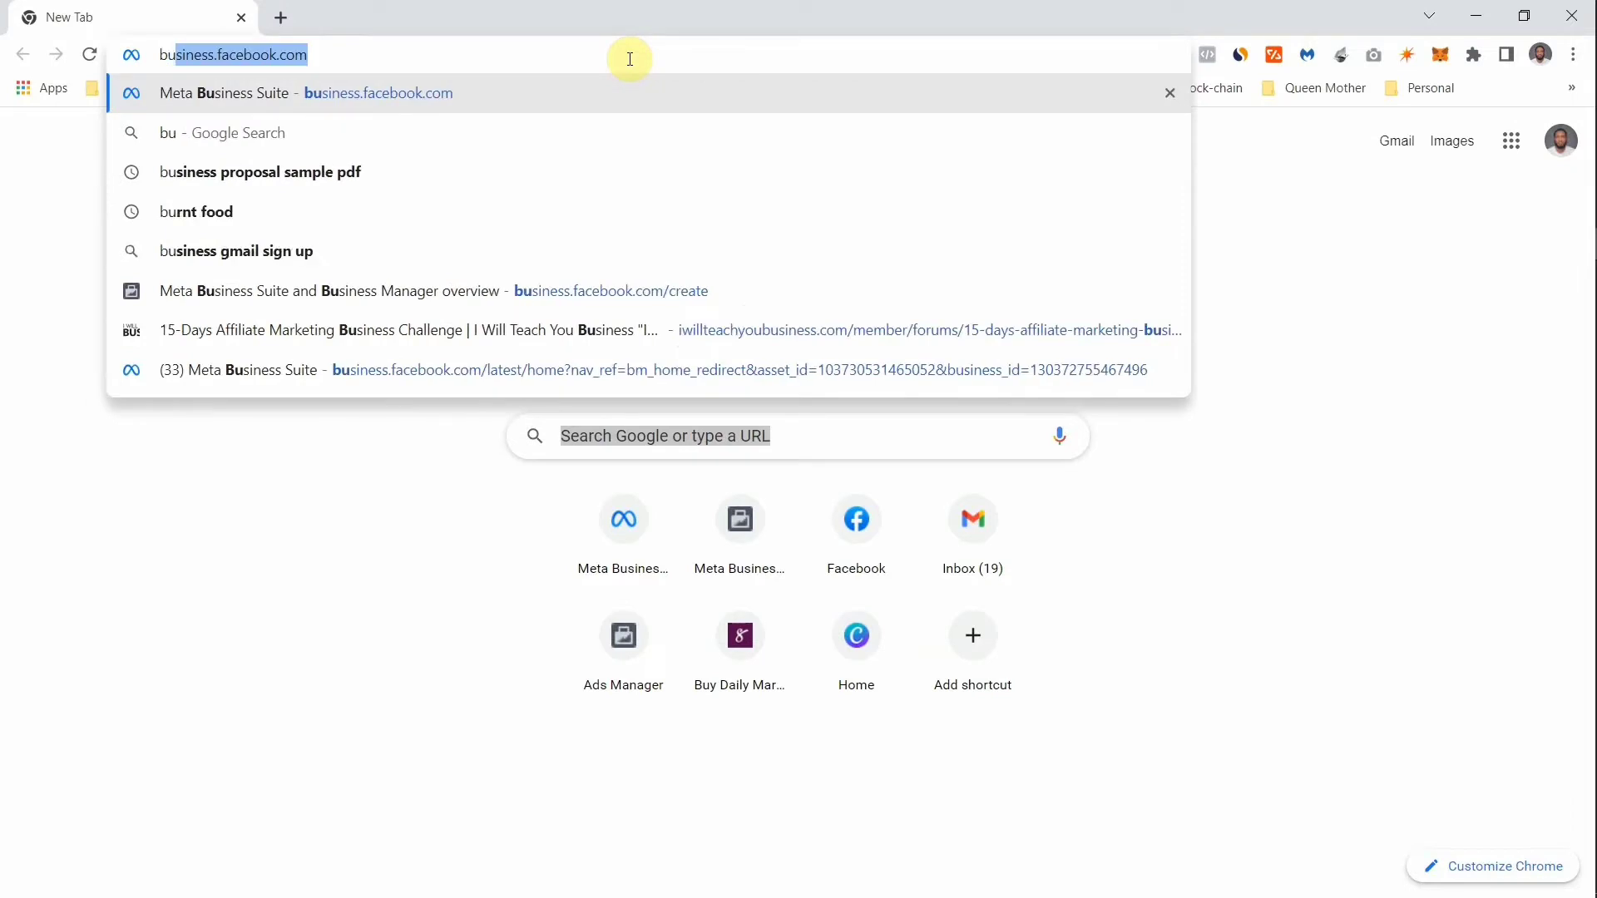
key("Right")
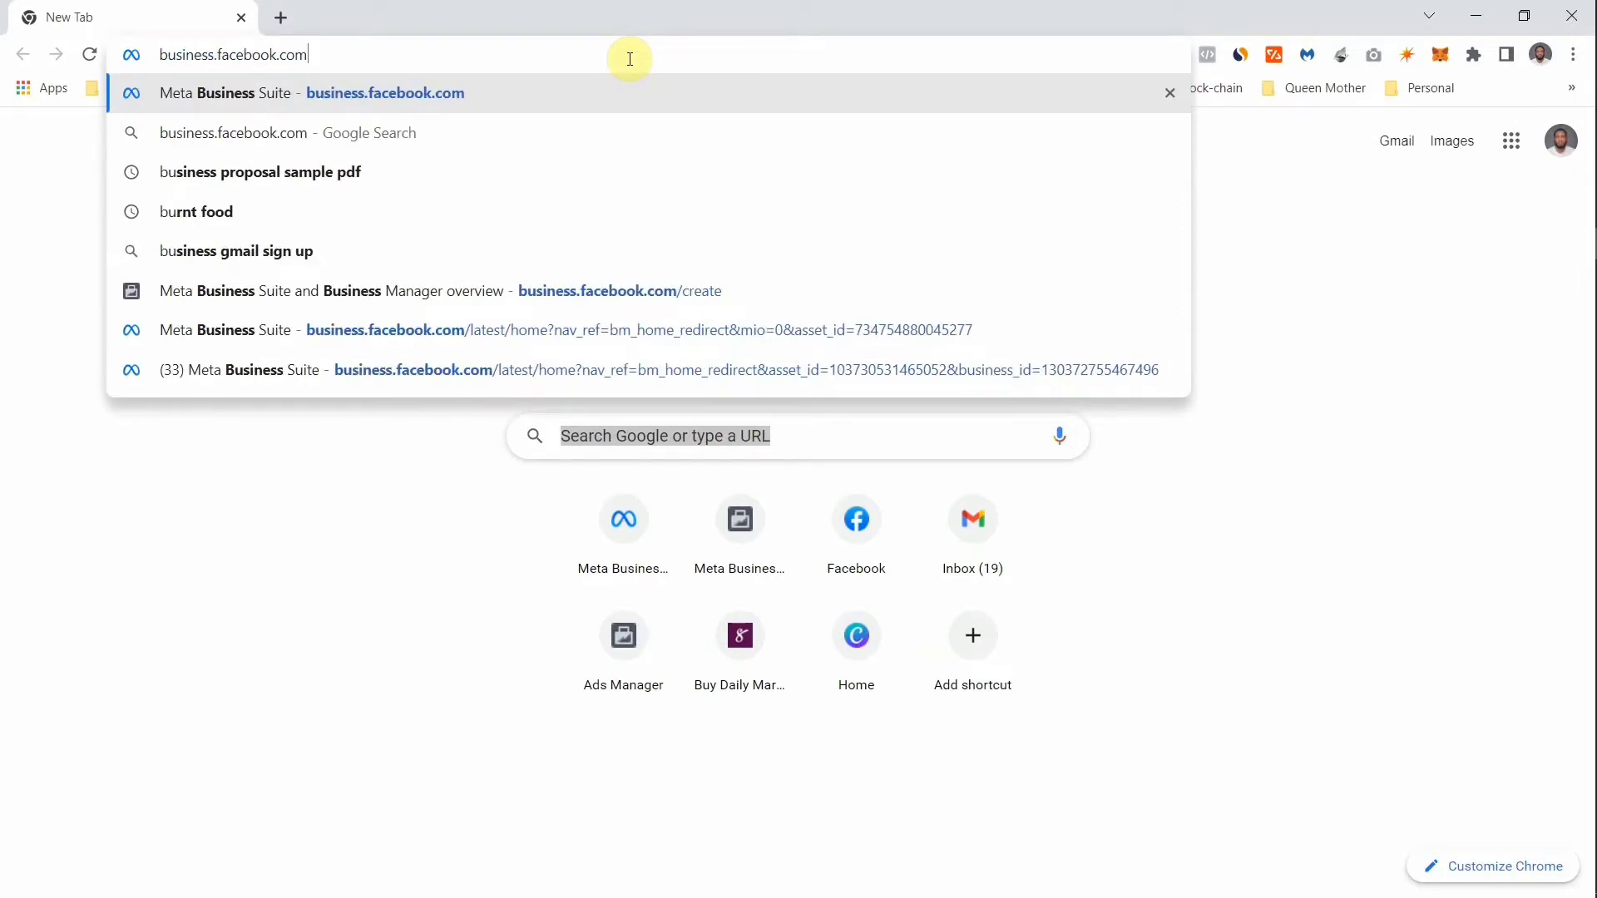
type("/")
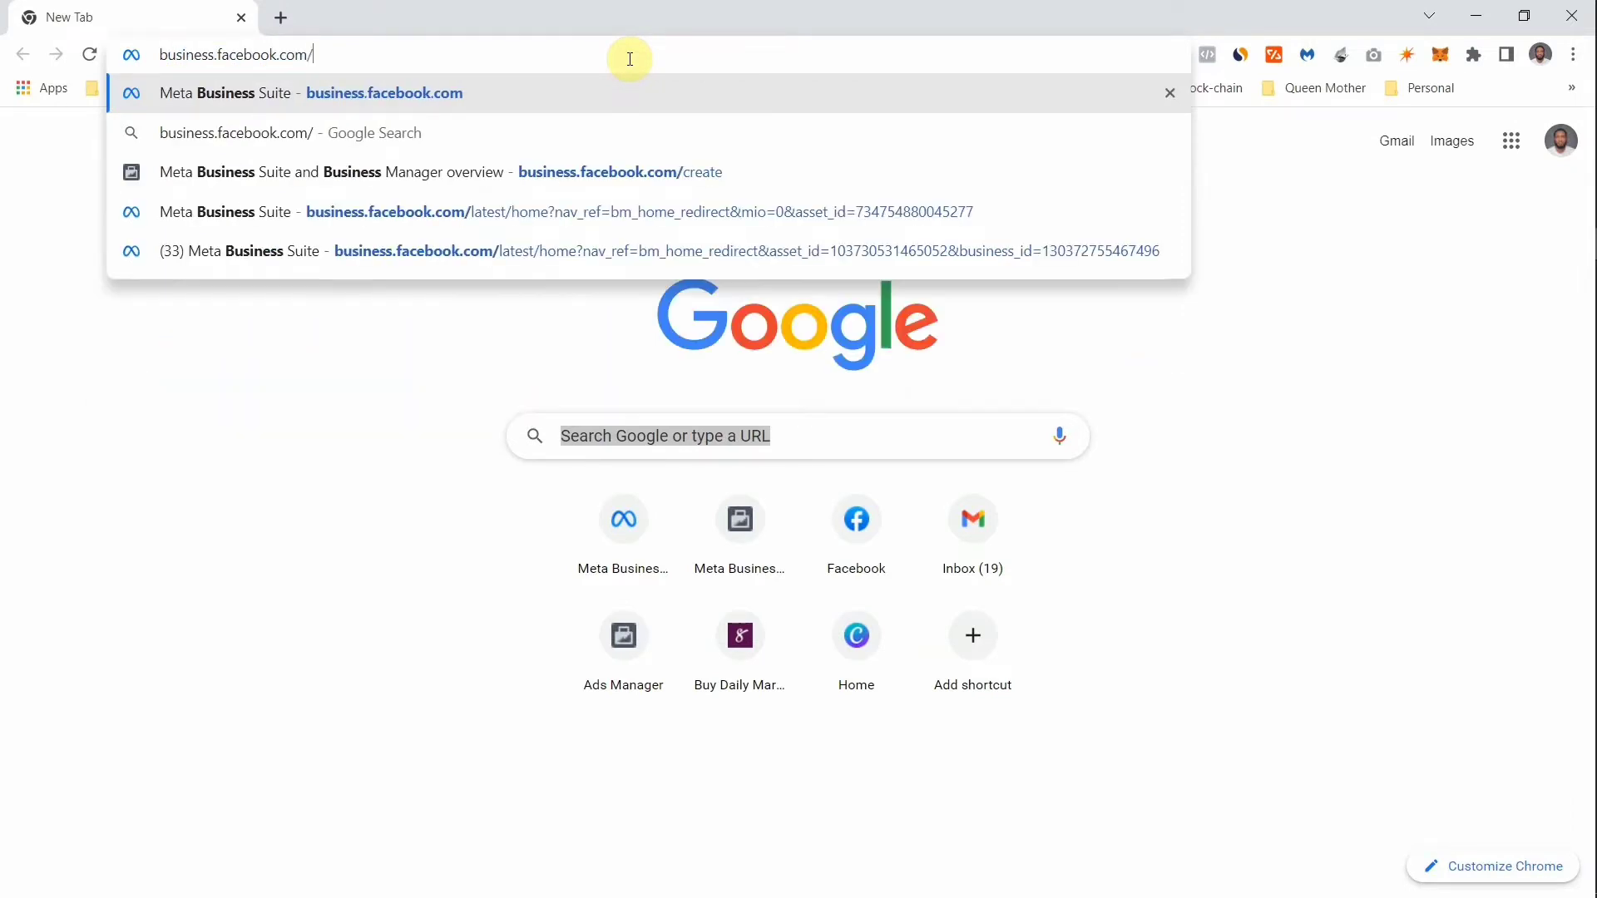
type("create")
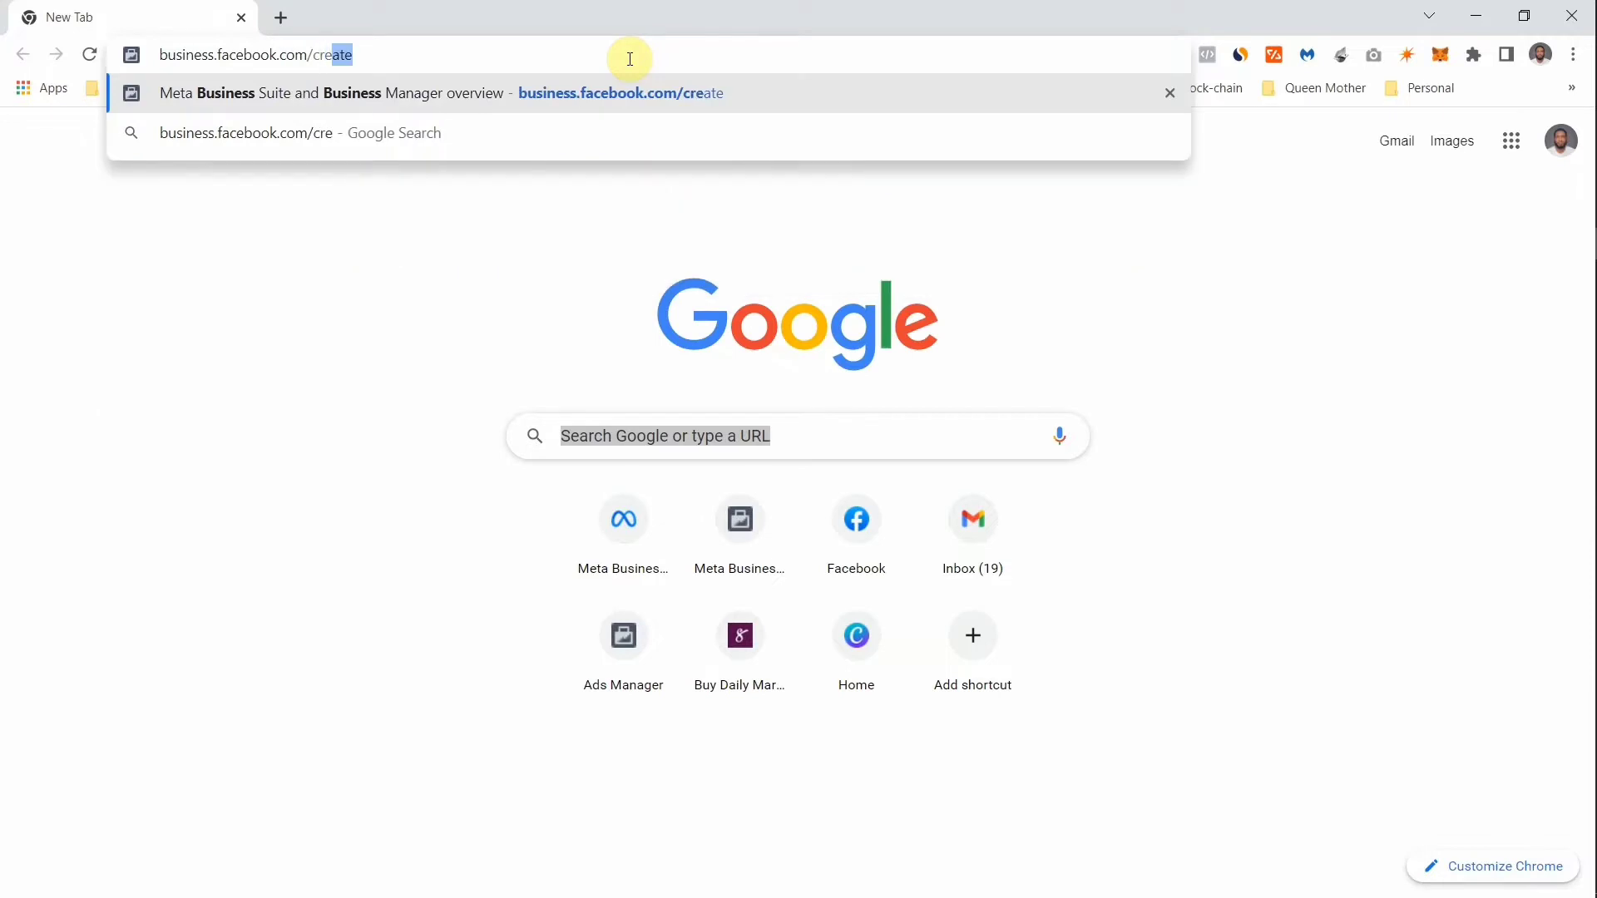
key("Right")
key("Return")
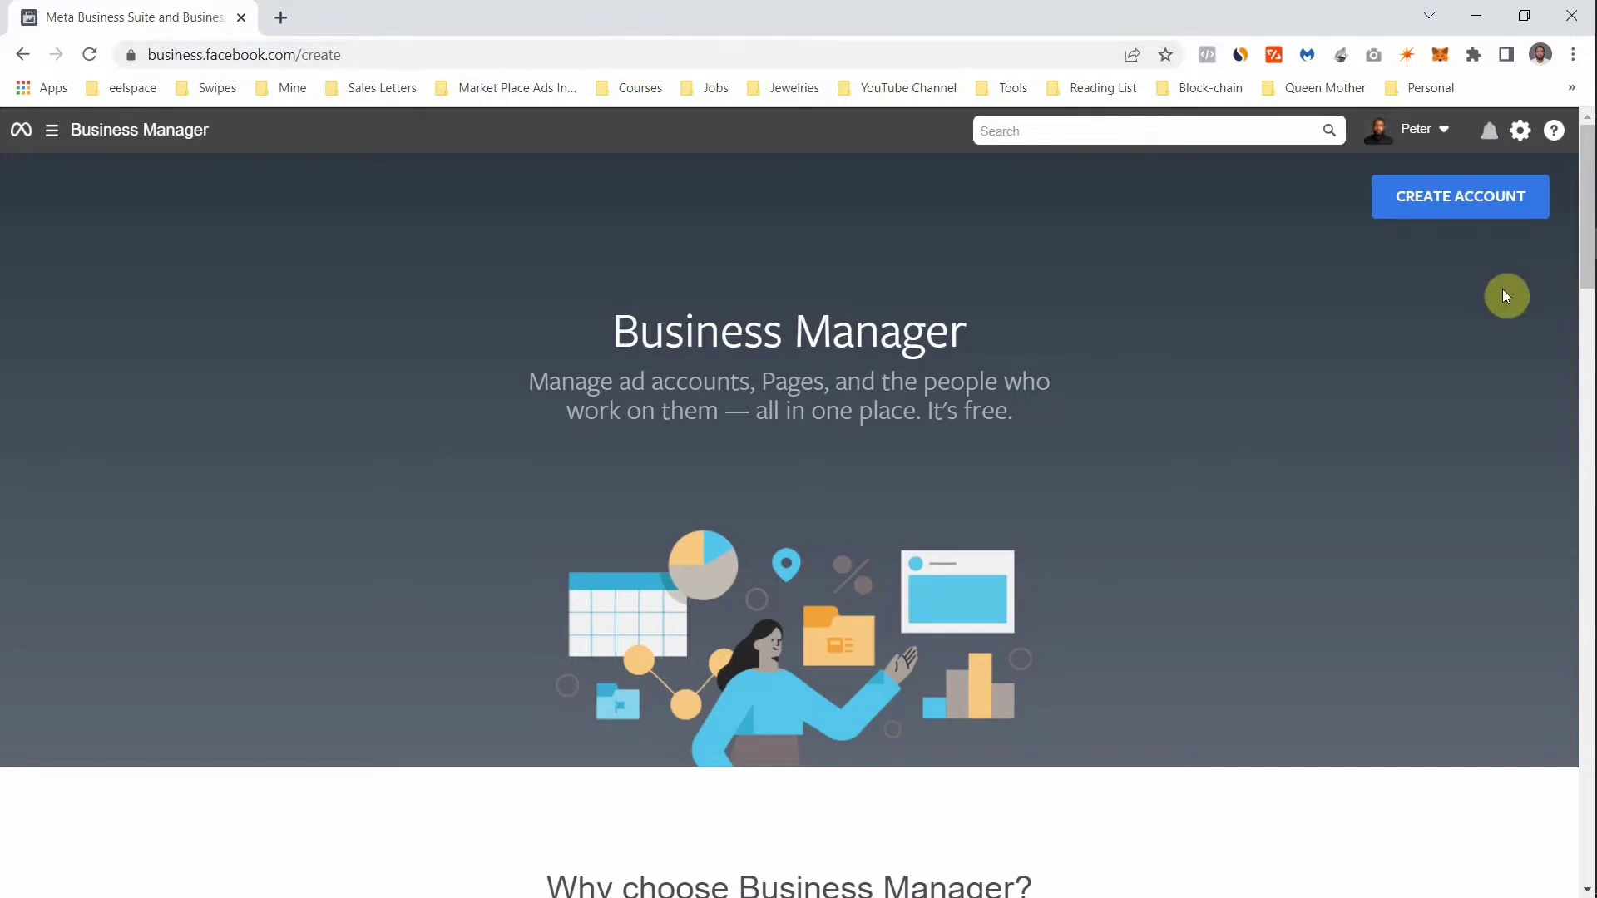
- Start a new account with business name Artly Frames and enter the business Gmail address
left_click(1428, 208)
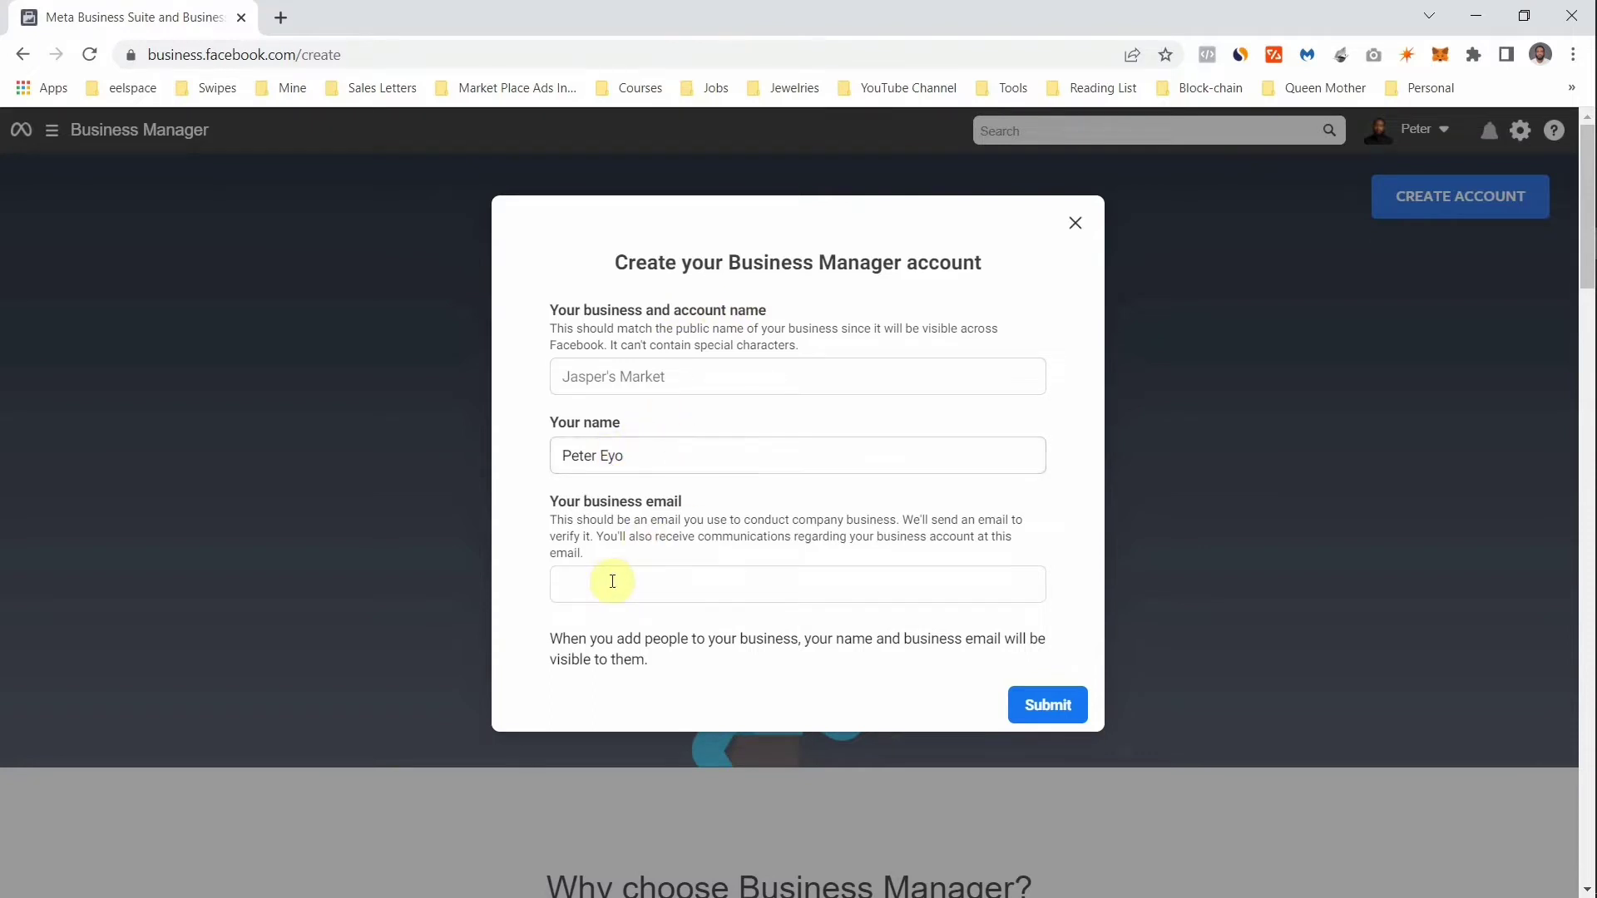
left_click(651, 375)
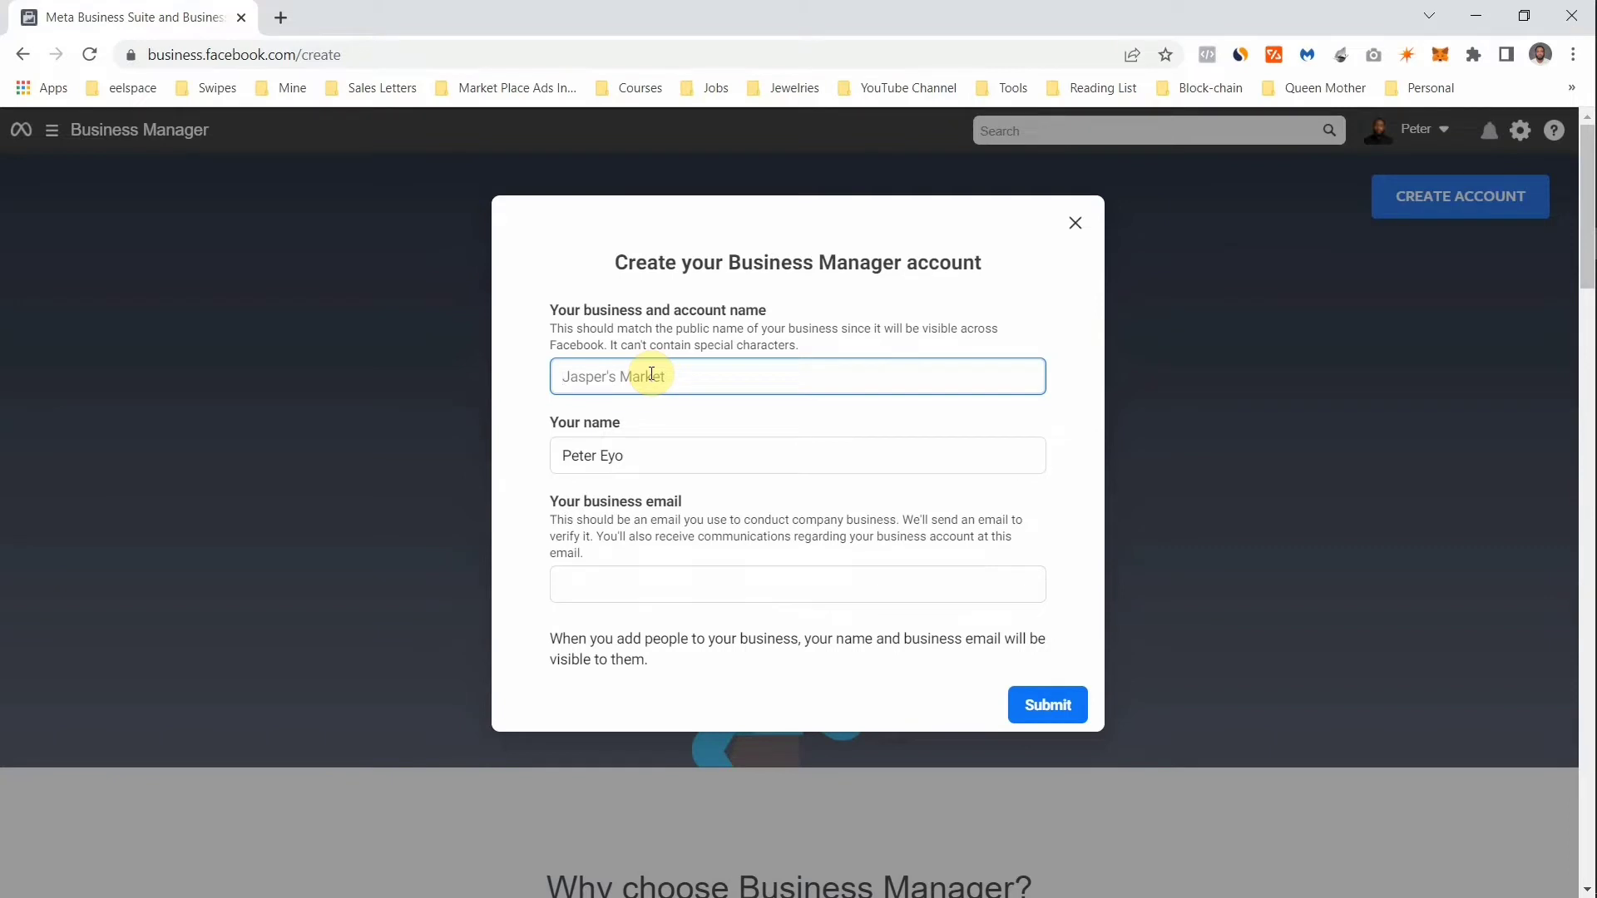
type("Artly Frames")
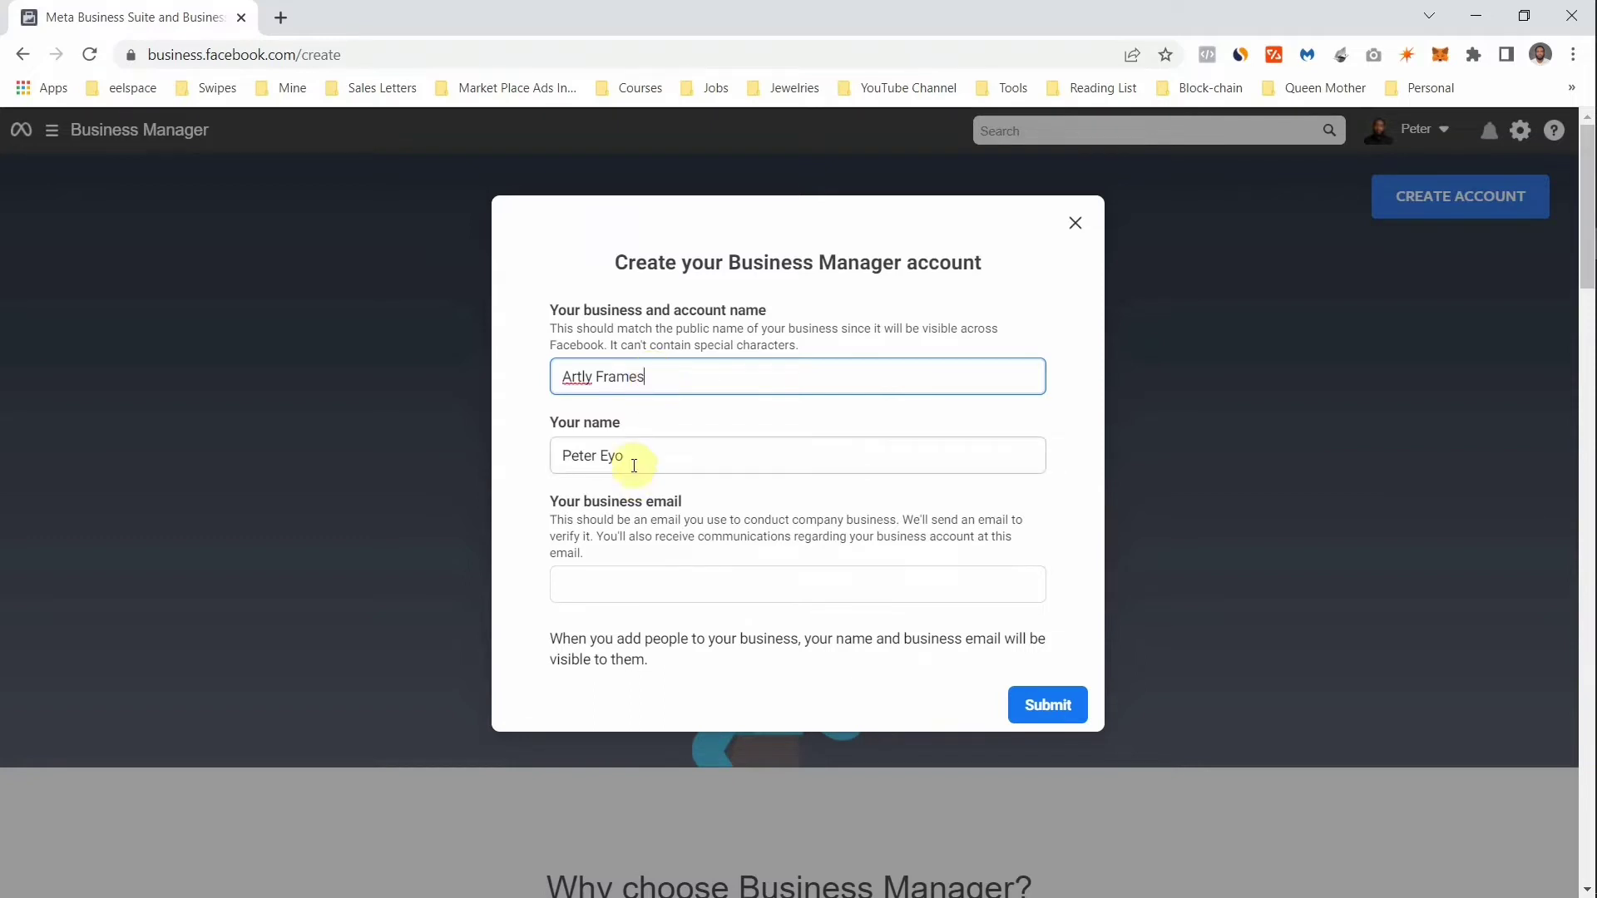
left_click(633, 597)
left_click(630, 589)
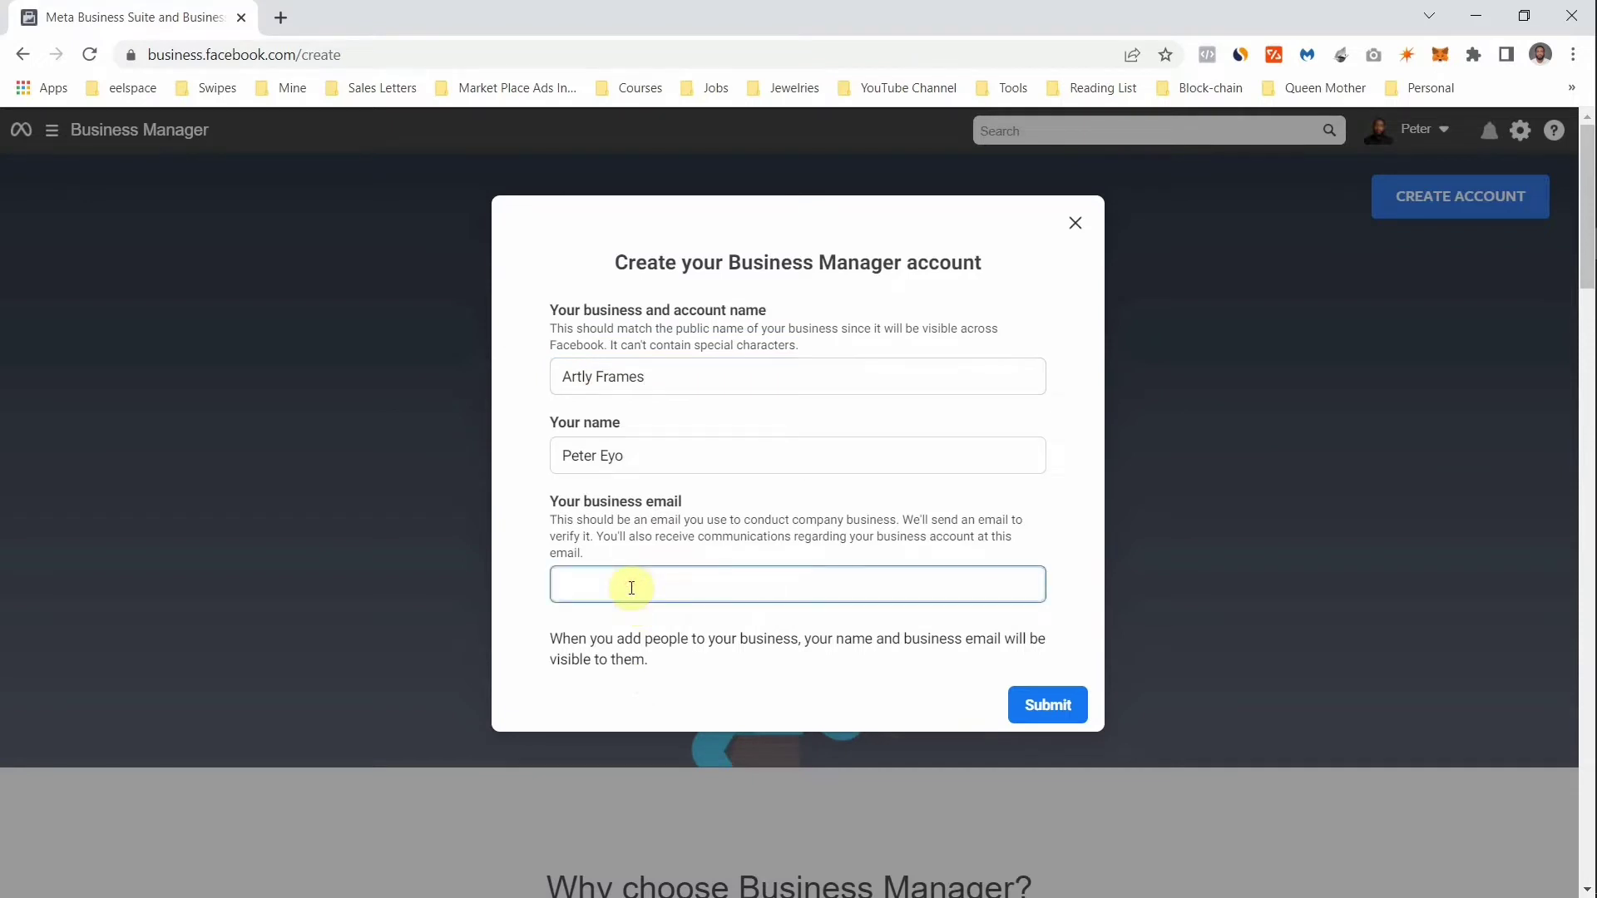
- Submit the account form and open Facebook's confirmation email from Gmail's Social tab
left_click(1064, 711)
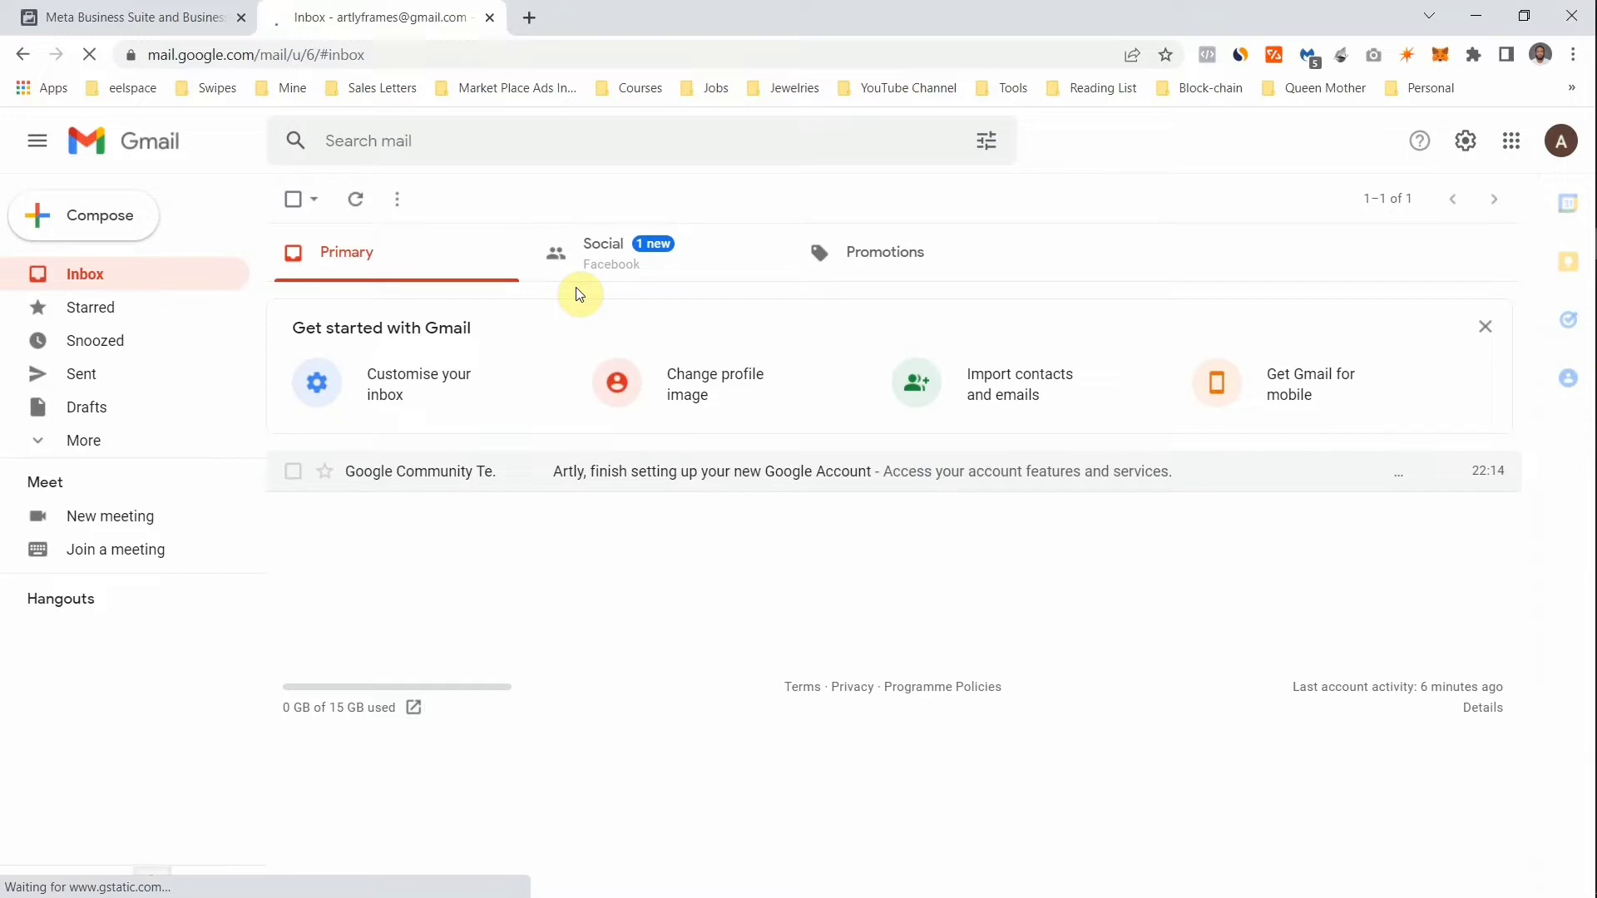
left_click(591, 270)
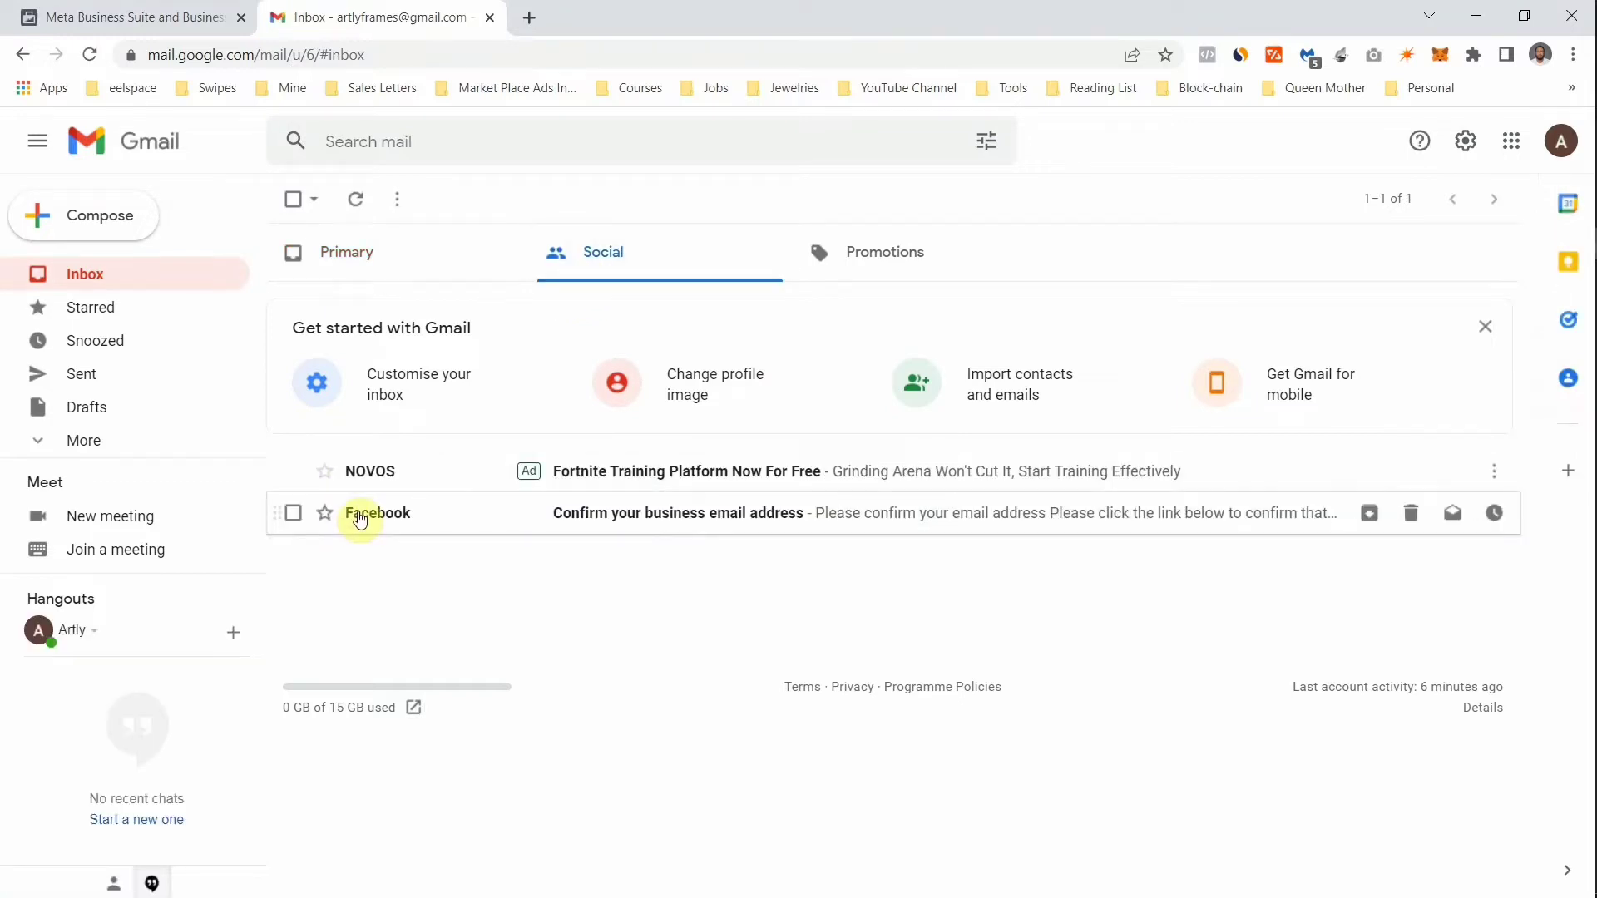
left_click(479, 515)
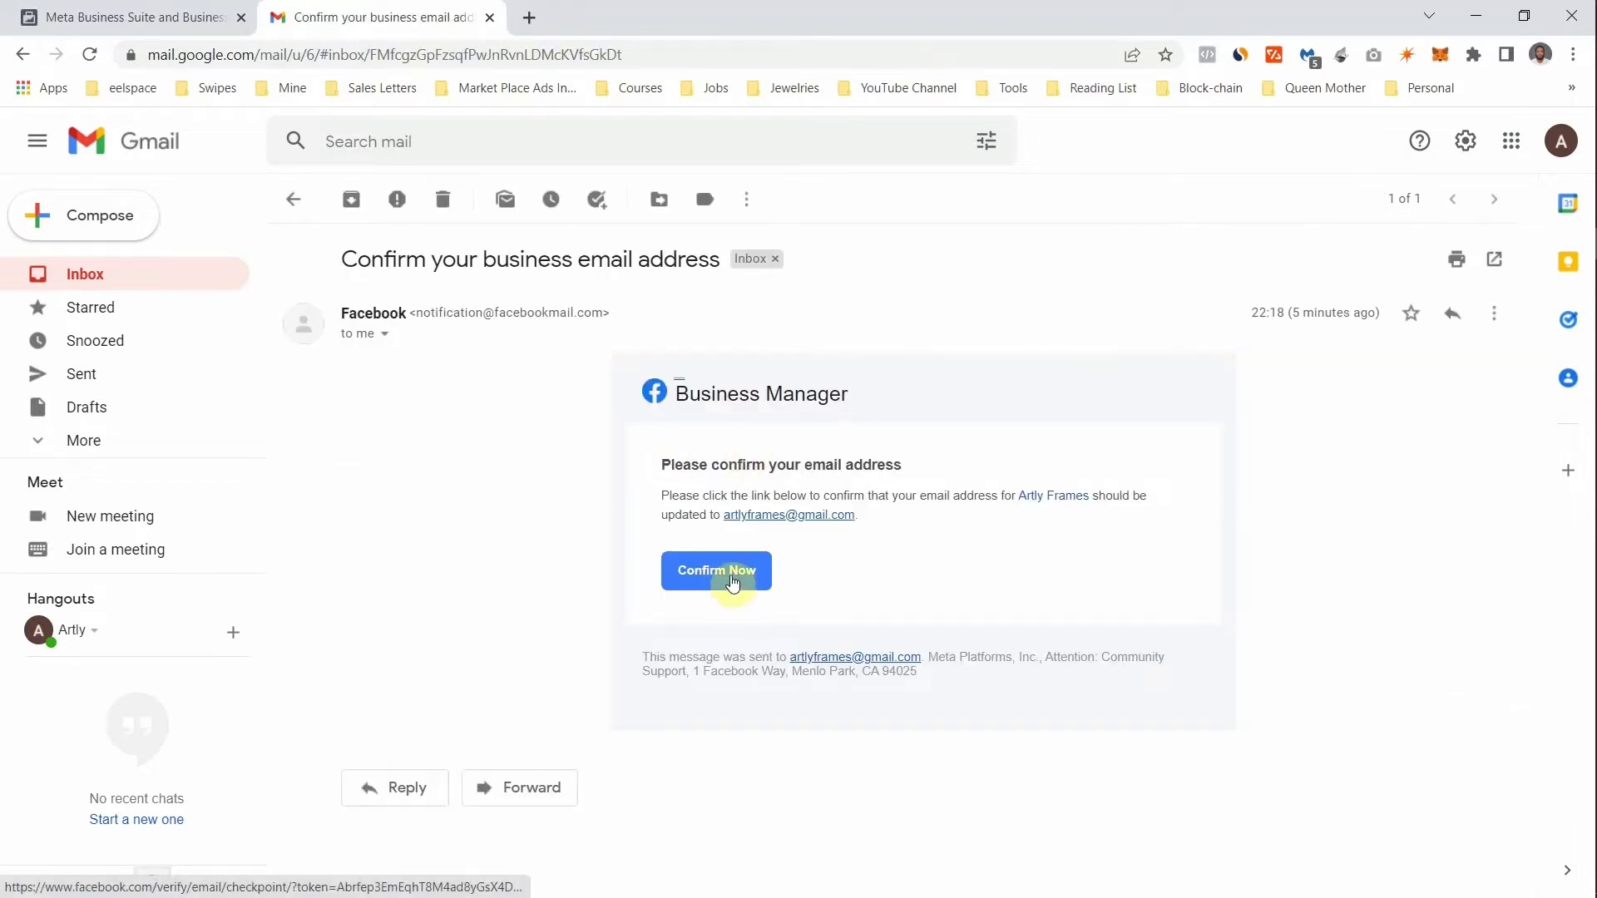
- Confirm the business e-mail and look over the list of business accounts
left_click(731, 583)
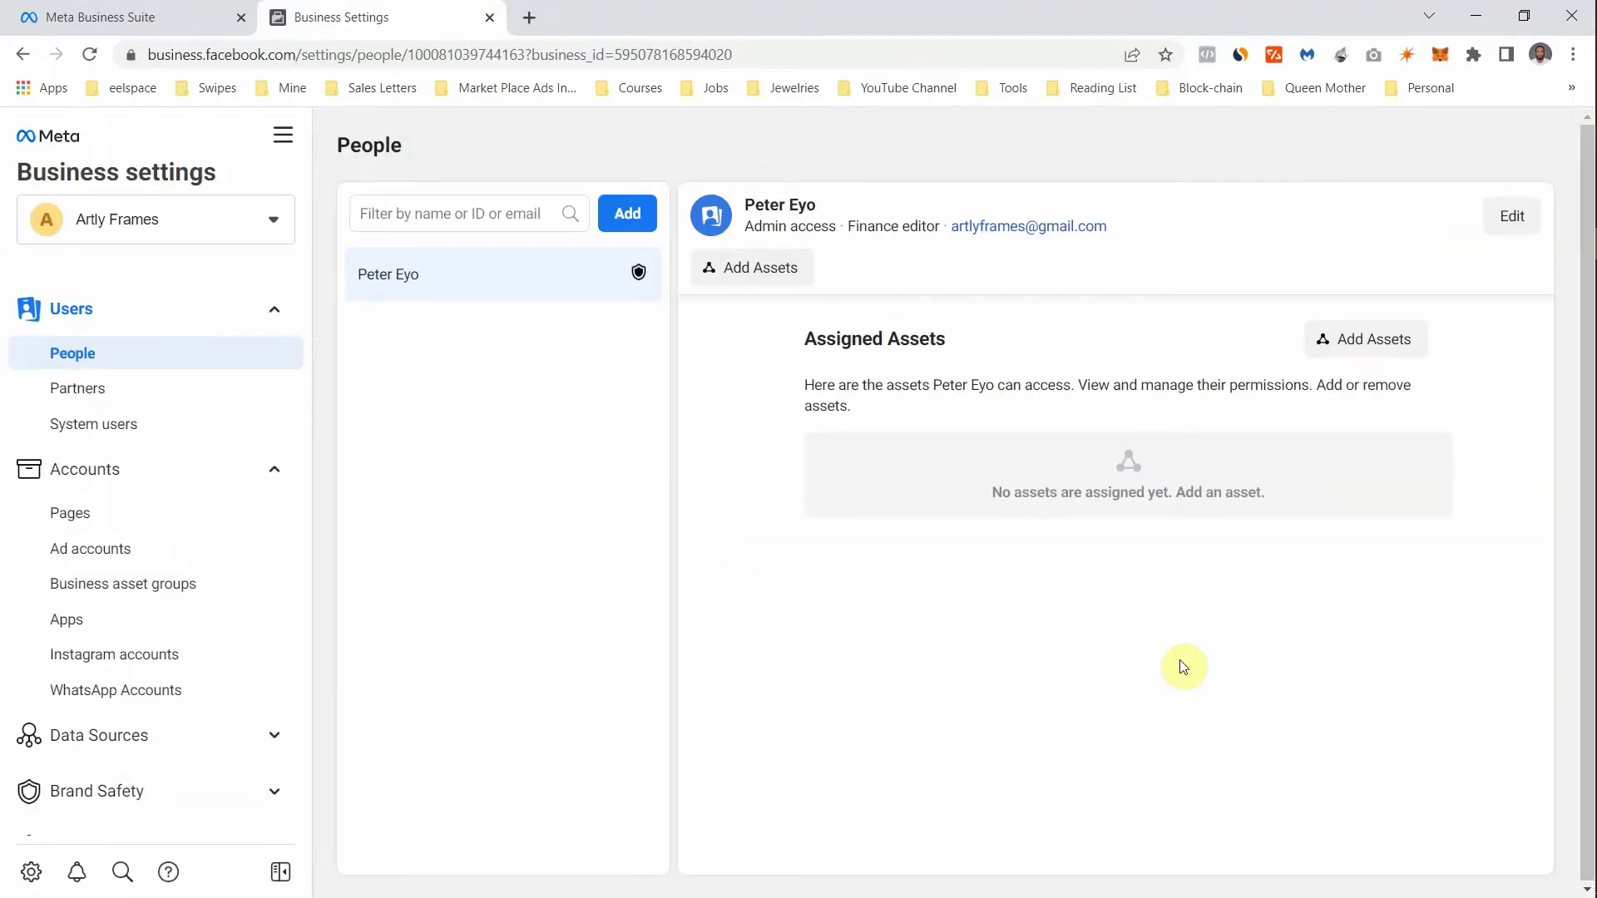
left_click(274, 219)
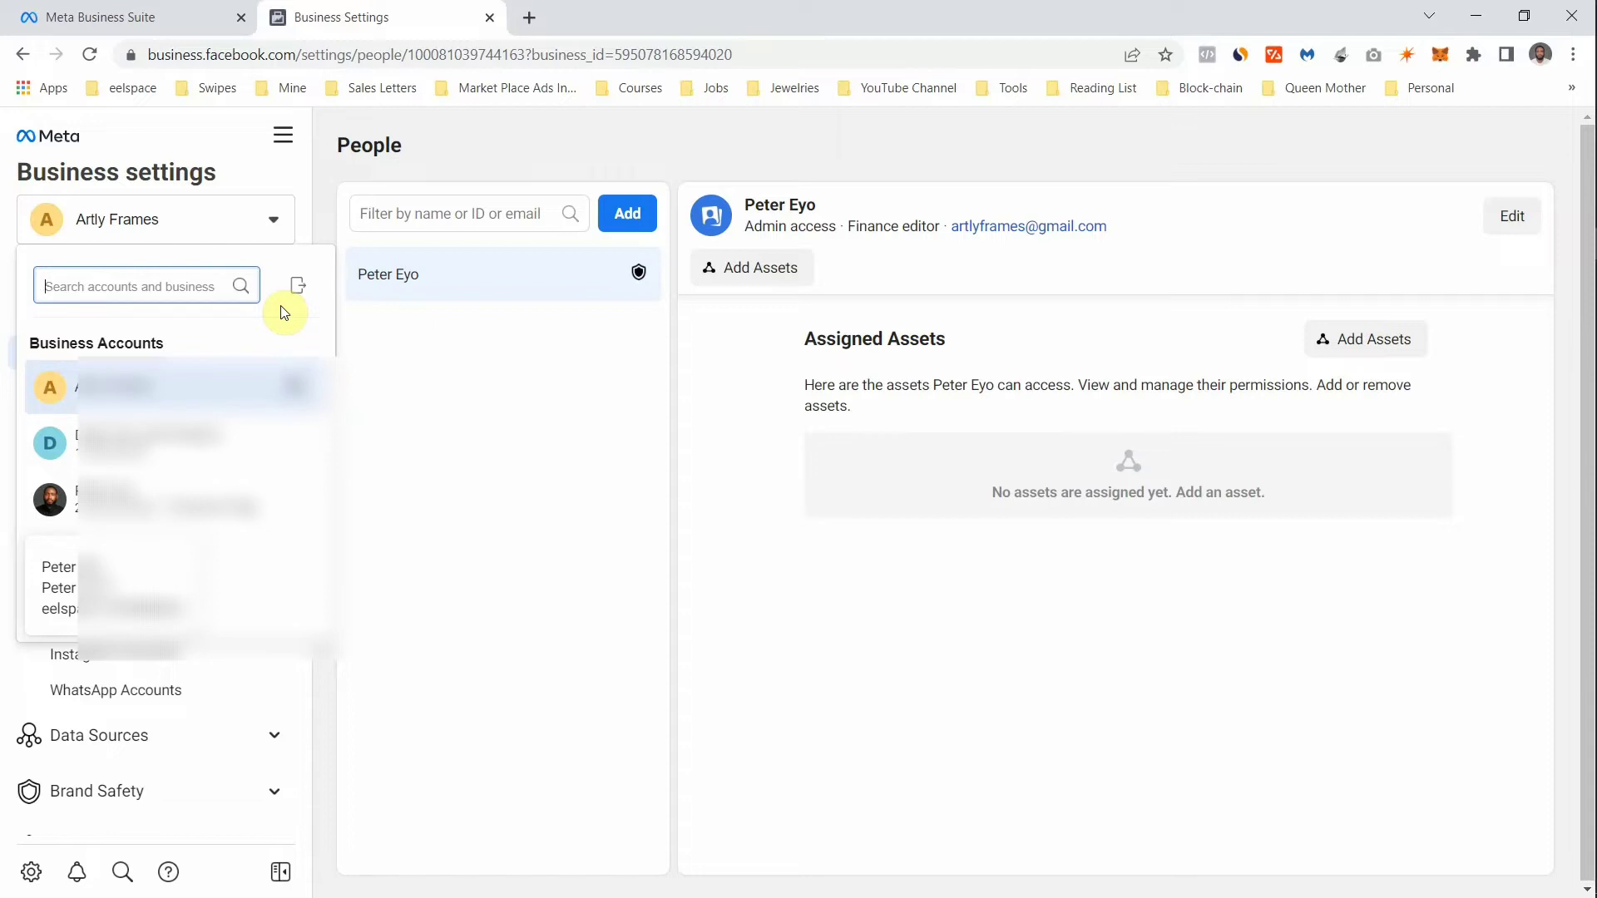
left_click(273, 225)
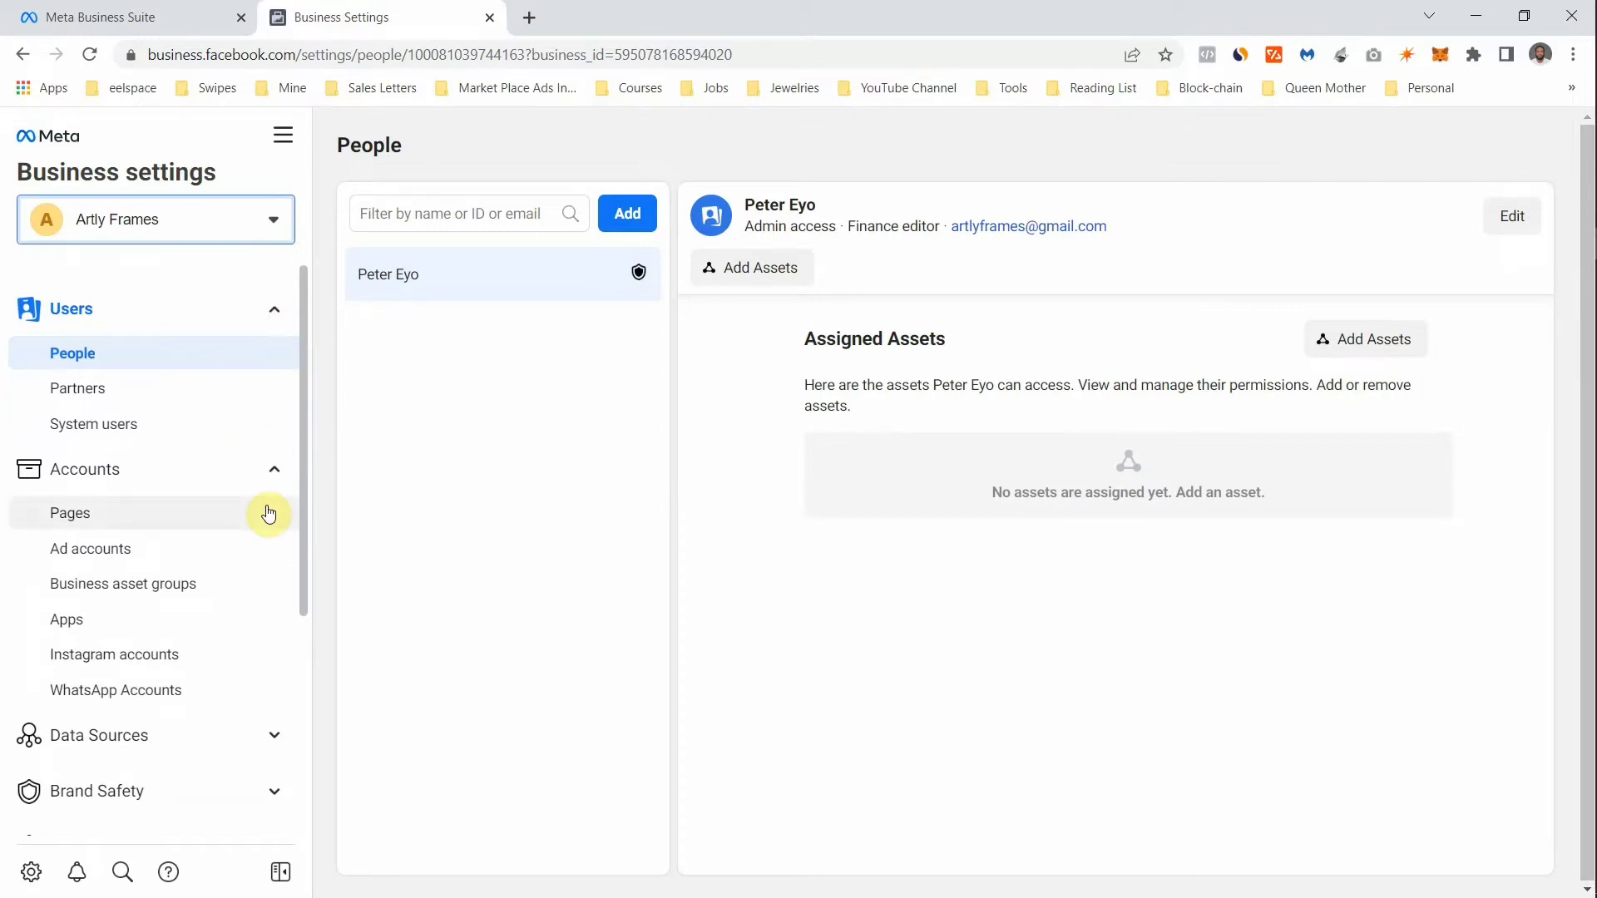
- Bring up the Invite People dialog from the Users section's People page
left_click(276, 306)
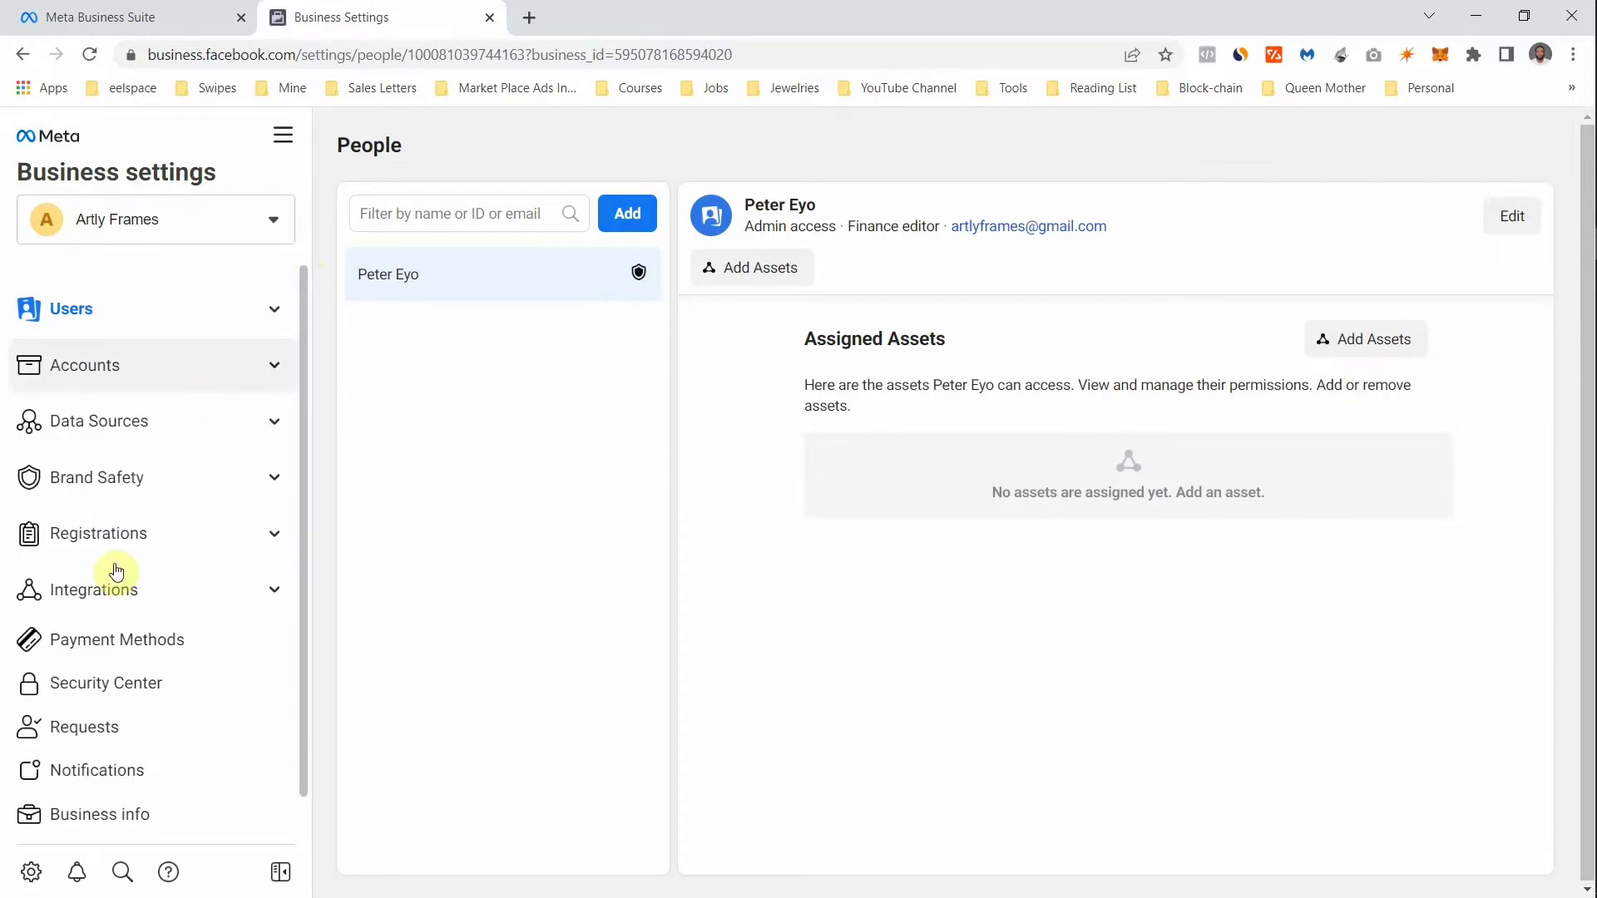
left_click(272, 314)
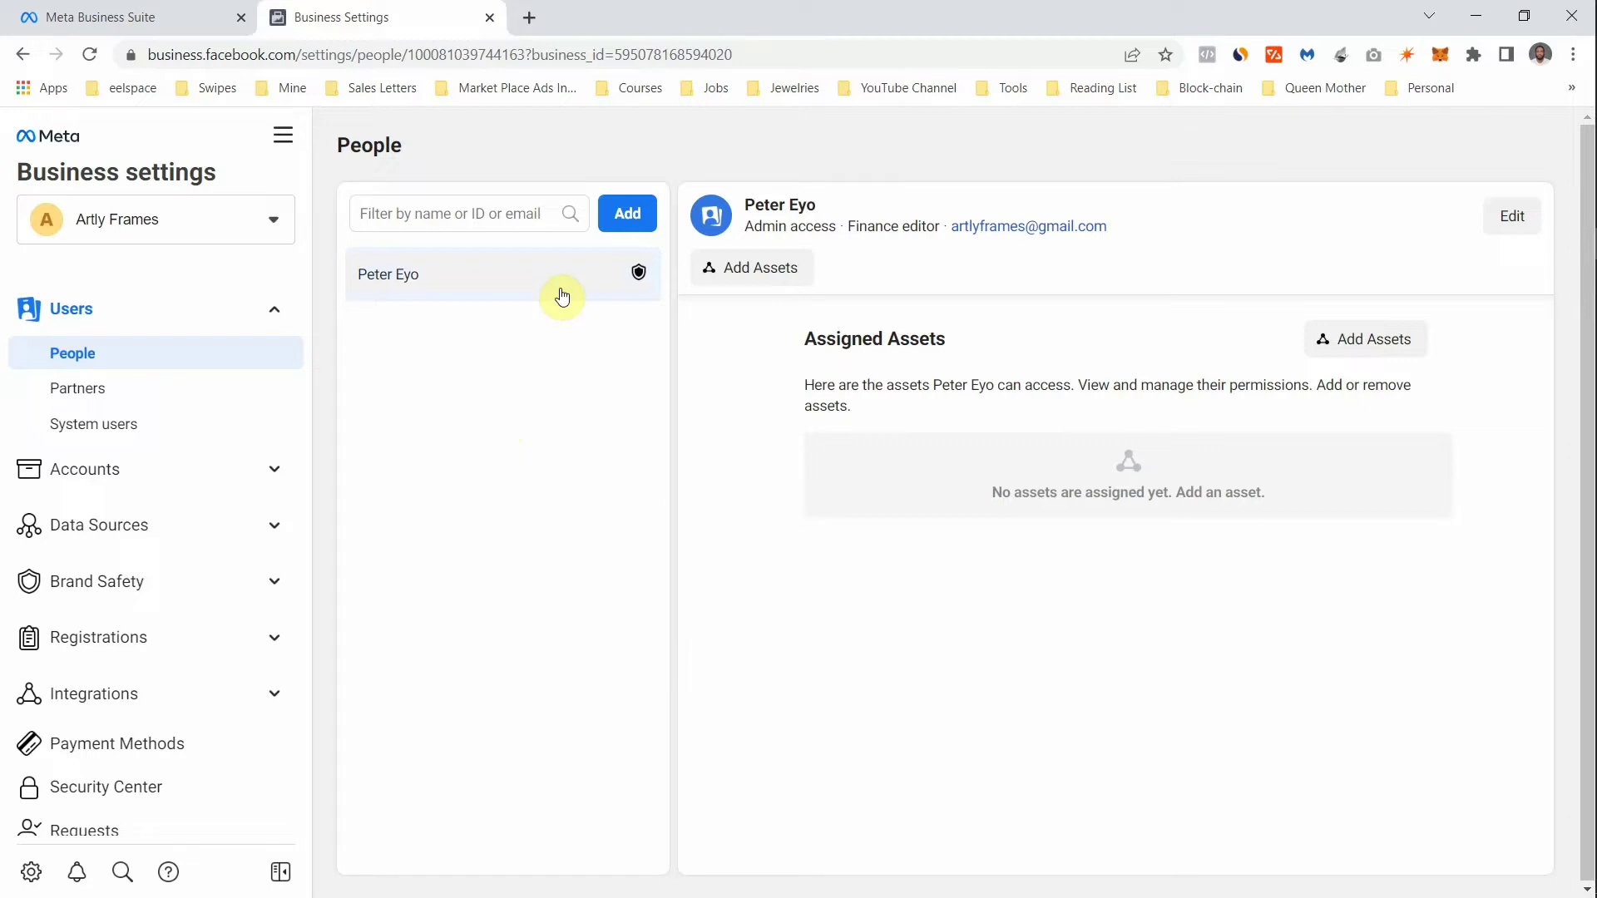
left_click(619, 218)
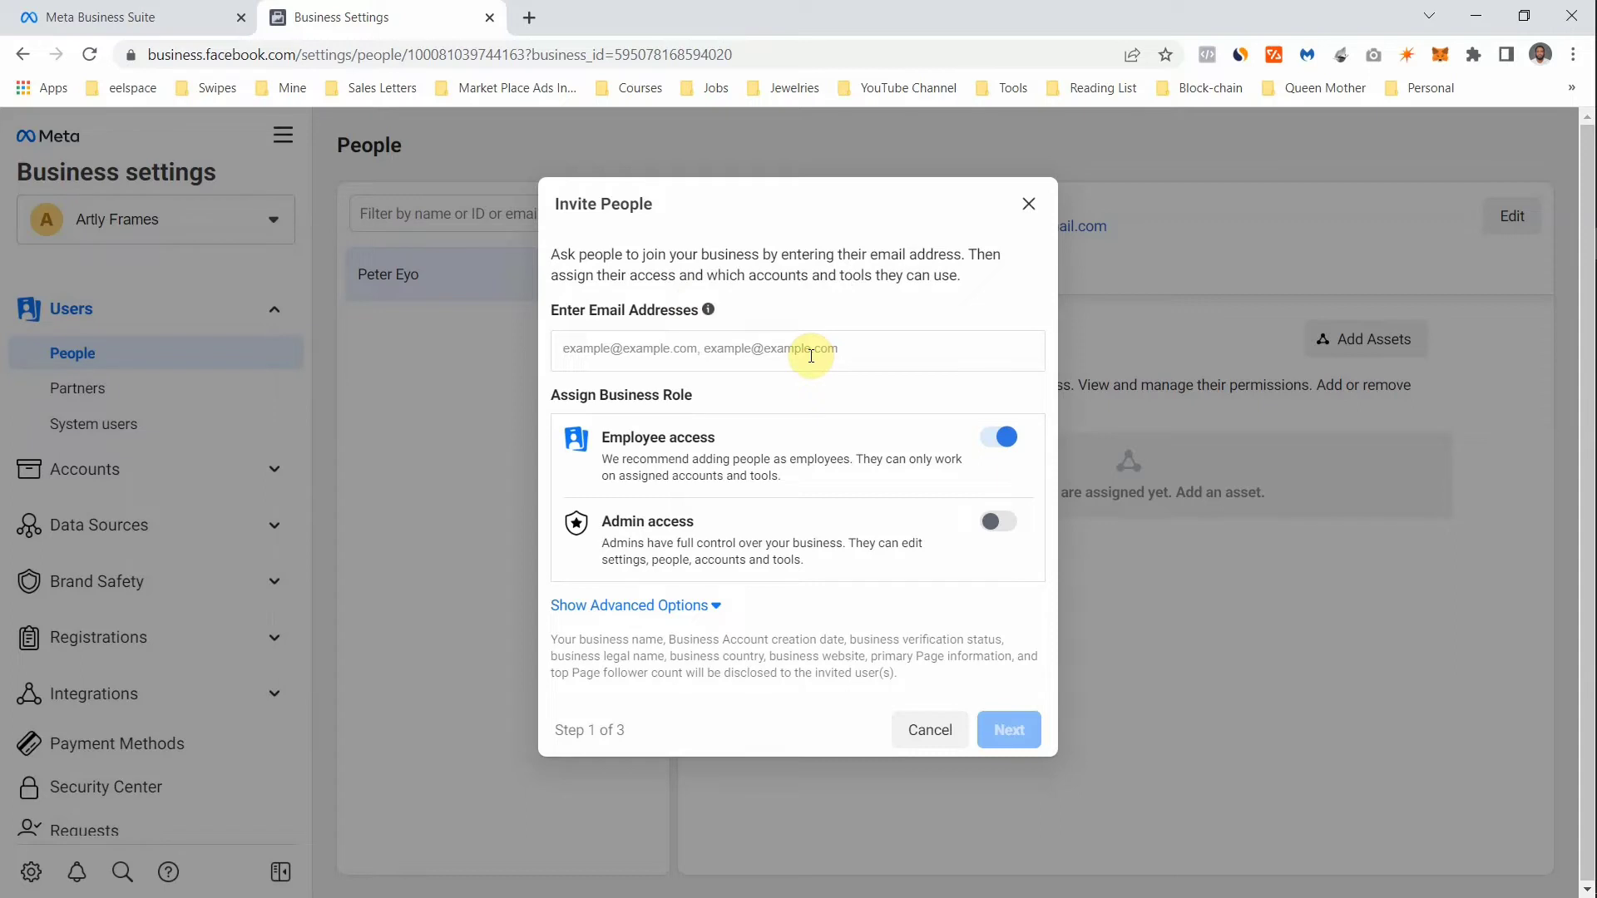
- Add the invitee's Gmail address as an invitee, fixing a mistyped character
left_click(810, 356)
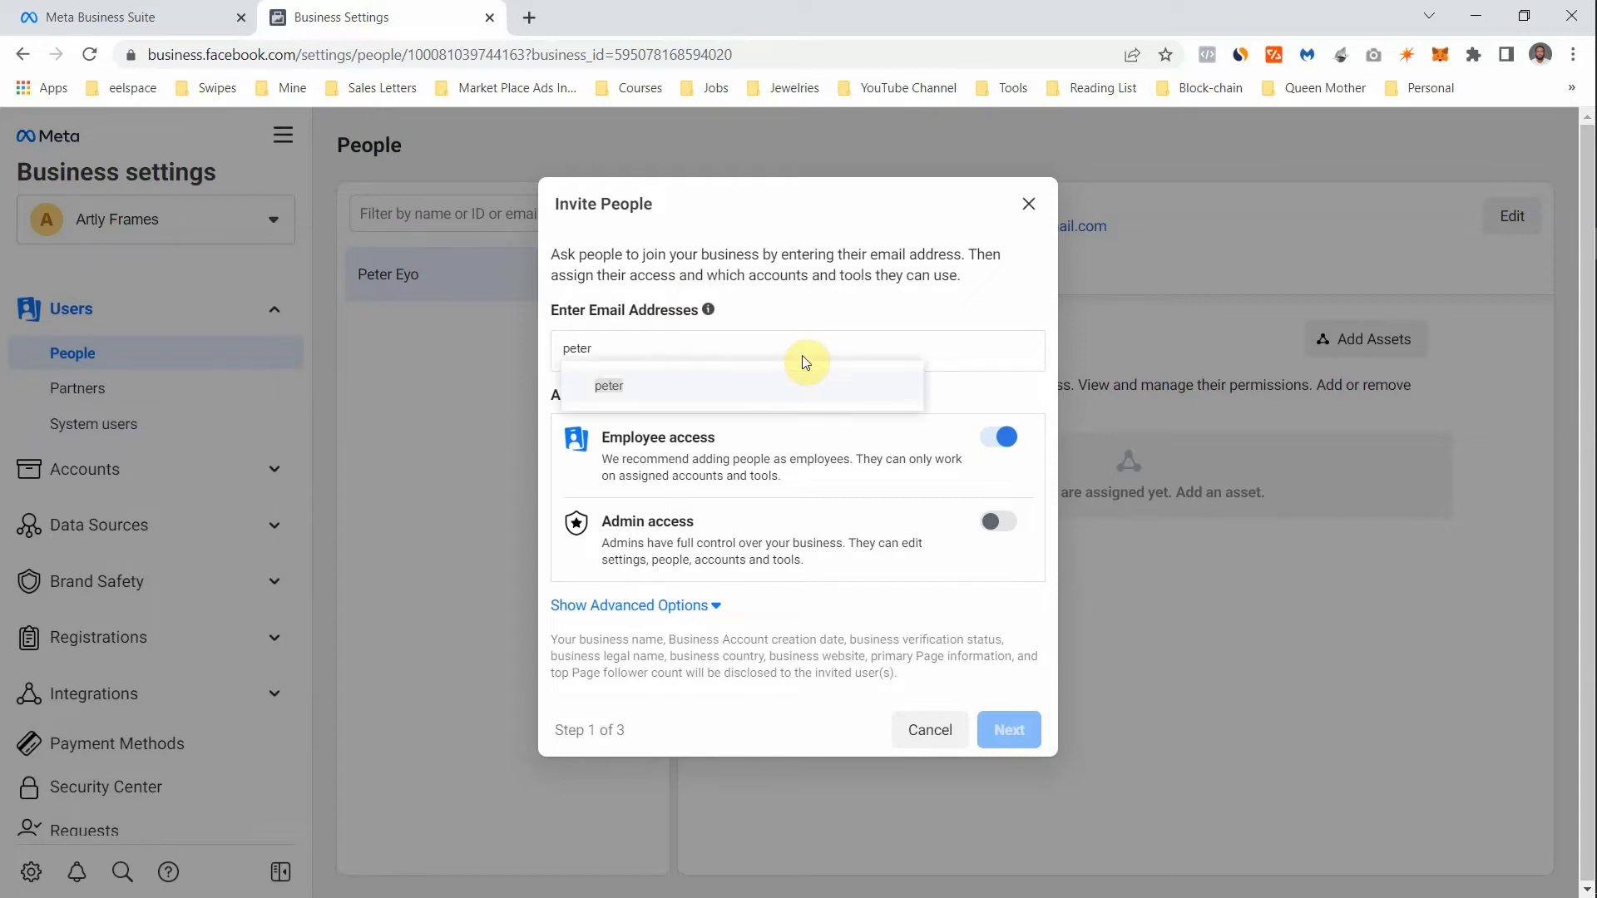
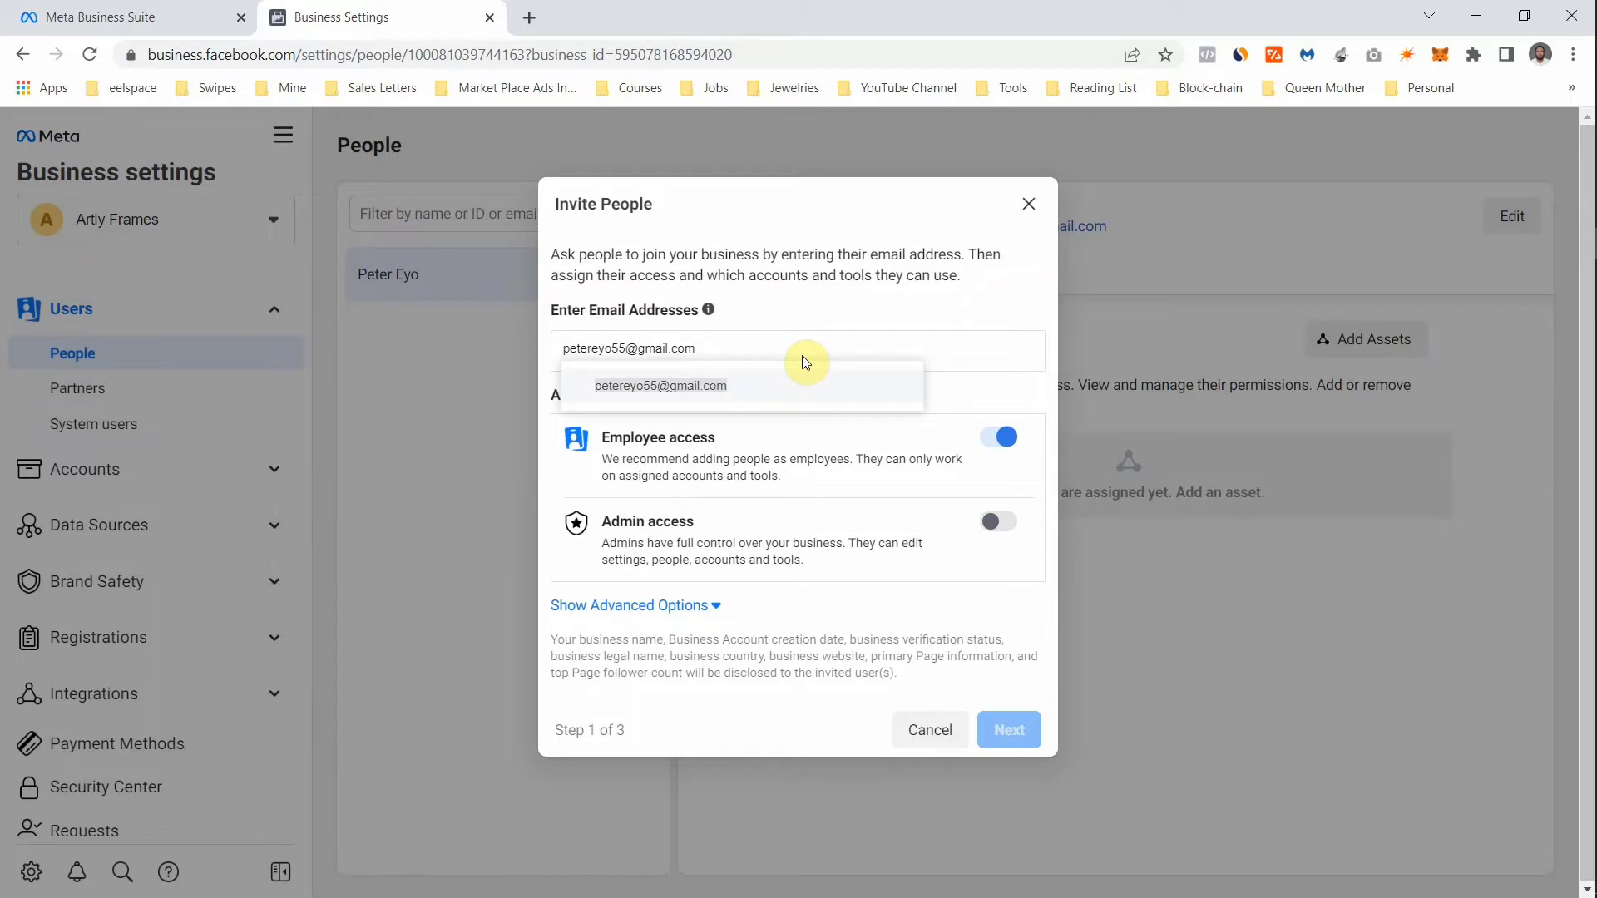
key("Return")
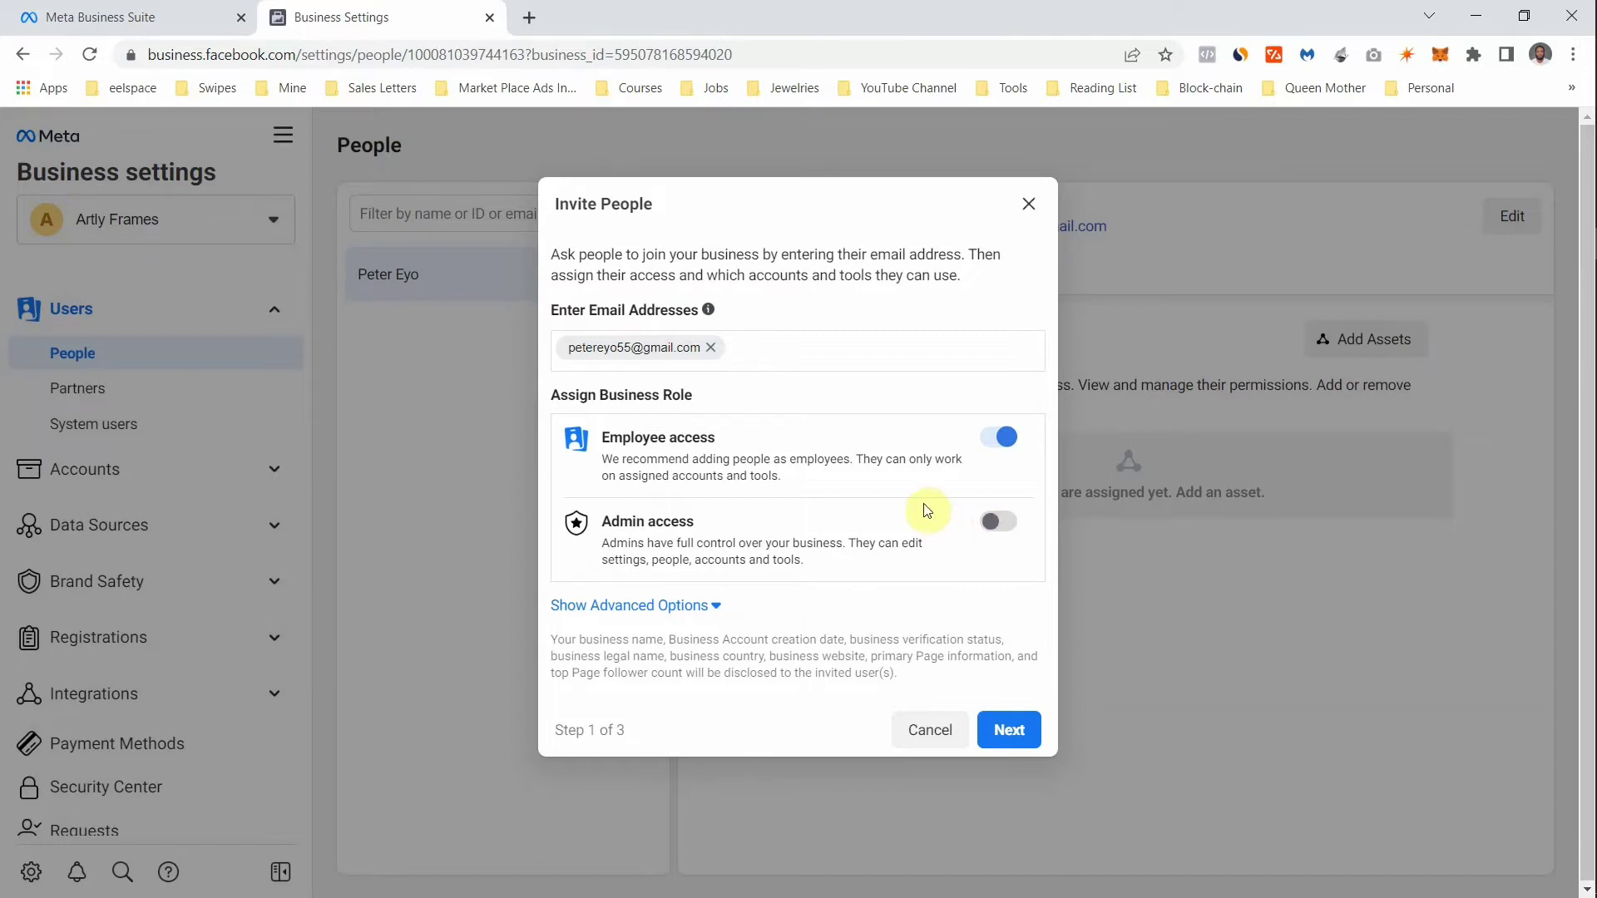
- Turn on Admin access, send the invitation and dismiss the confirmation
left_click(1002, 523)
left_click(1006, 764)
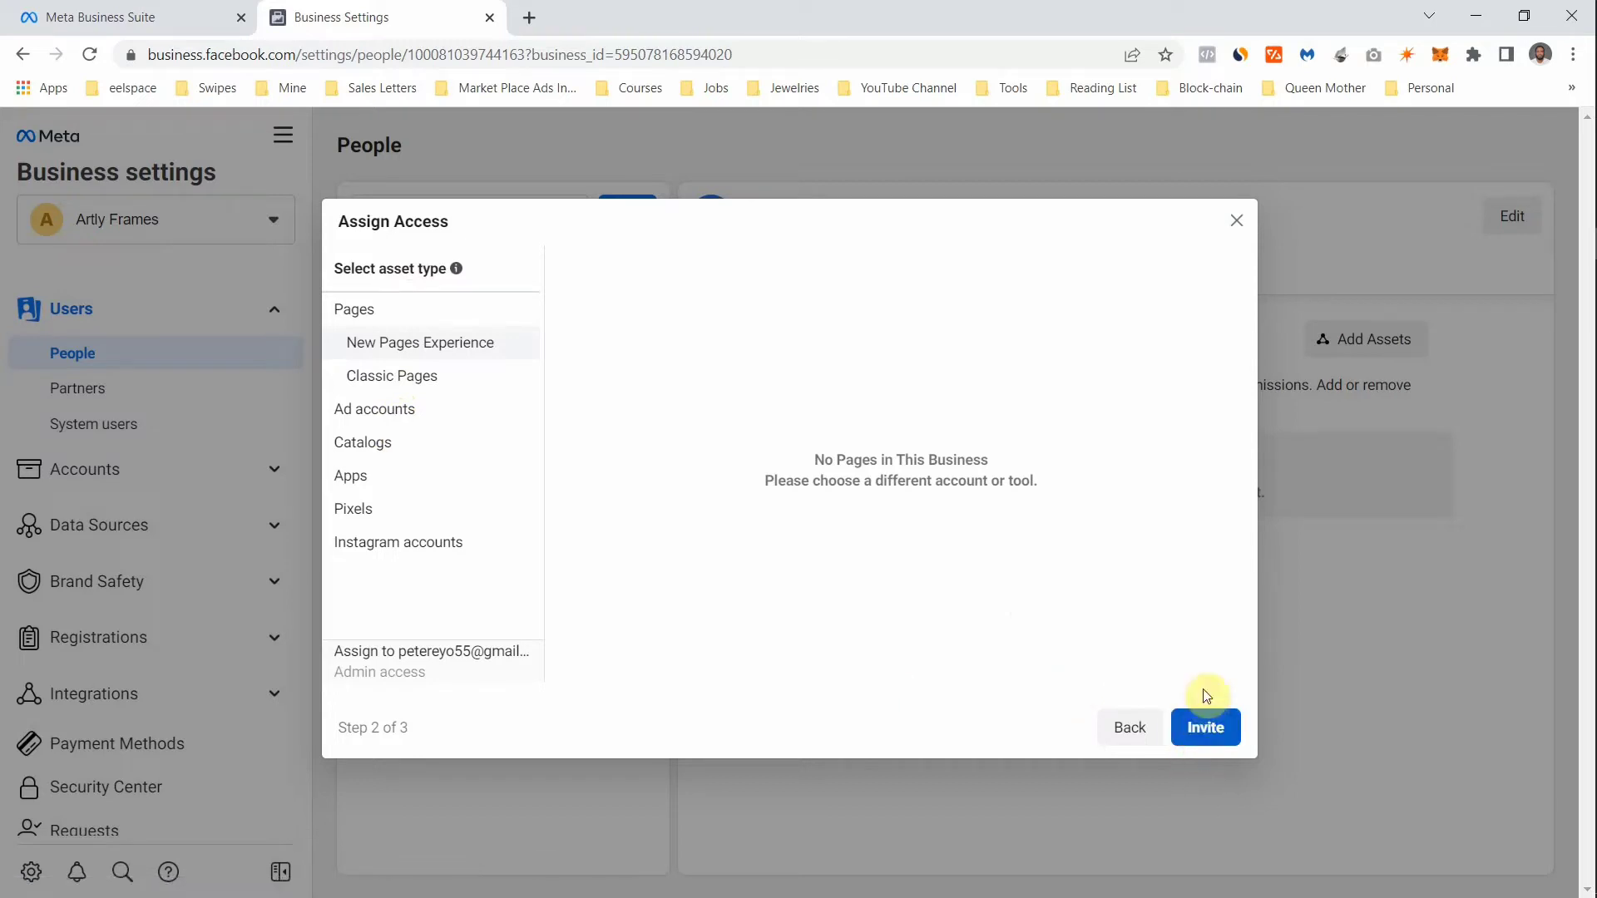
left_click(1206, 722)
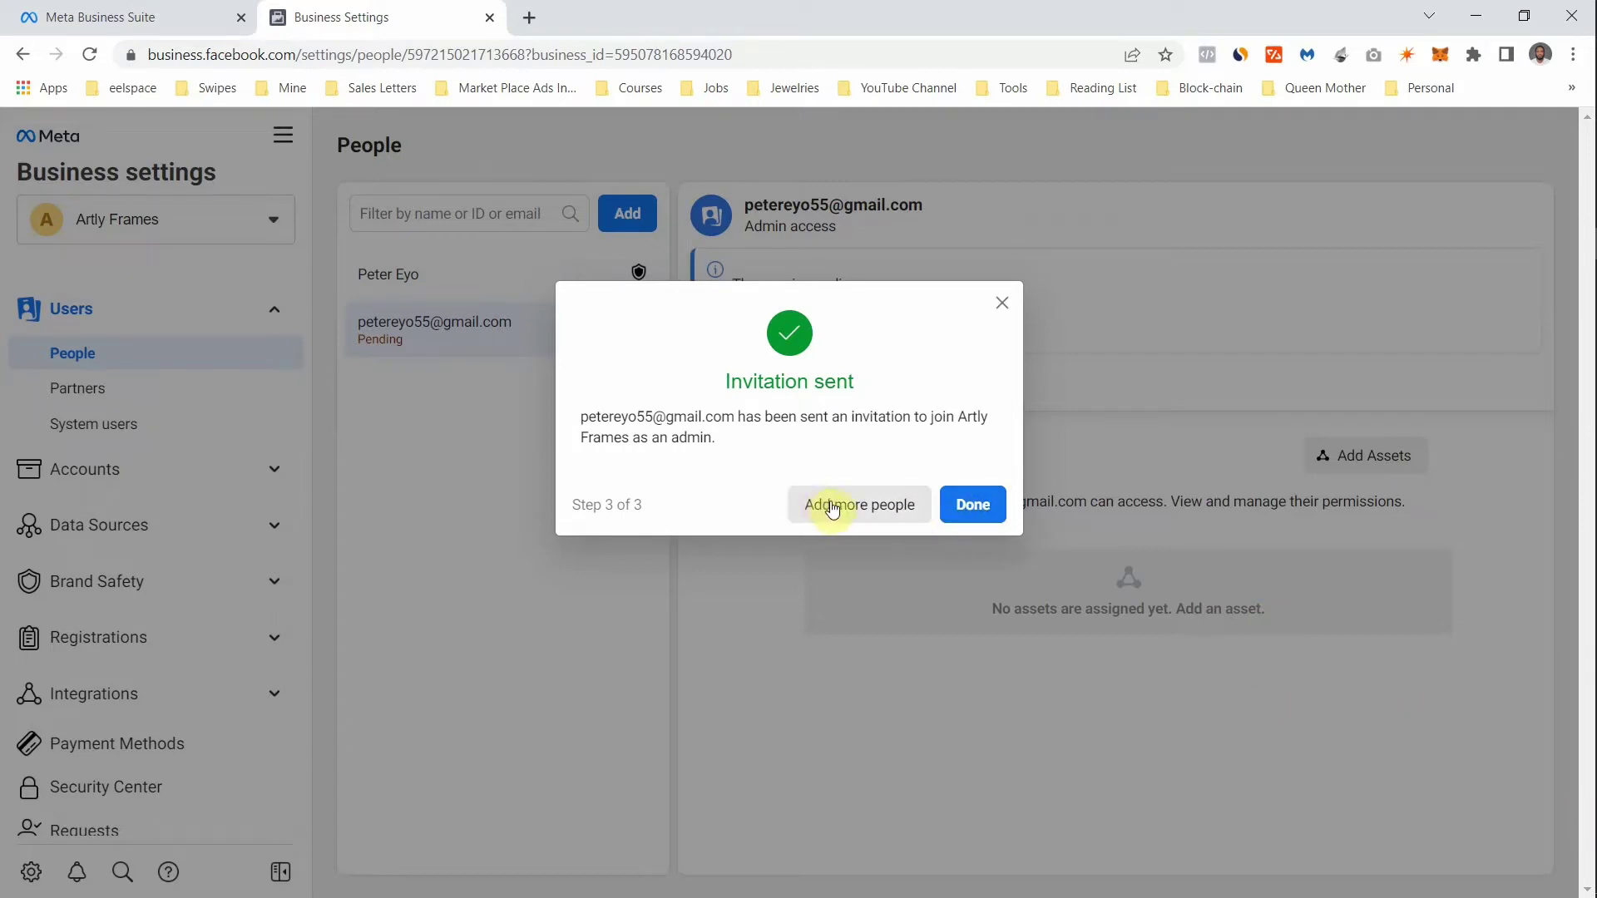
left_click(975, 504)
- Preview the Add a new partner form, close it, then view the empty System users list
left_click(157, 402)
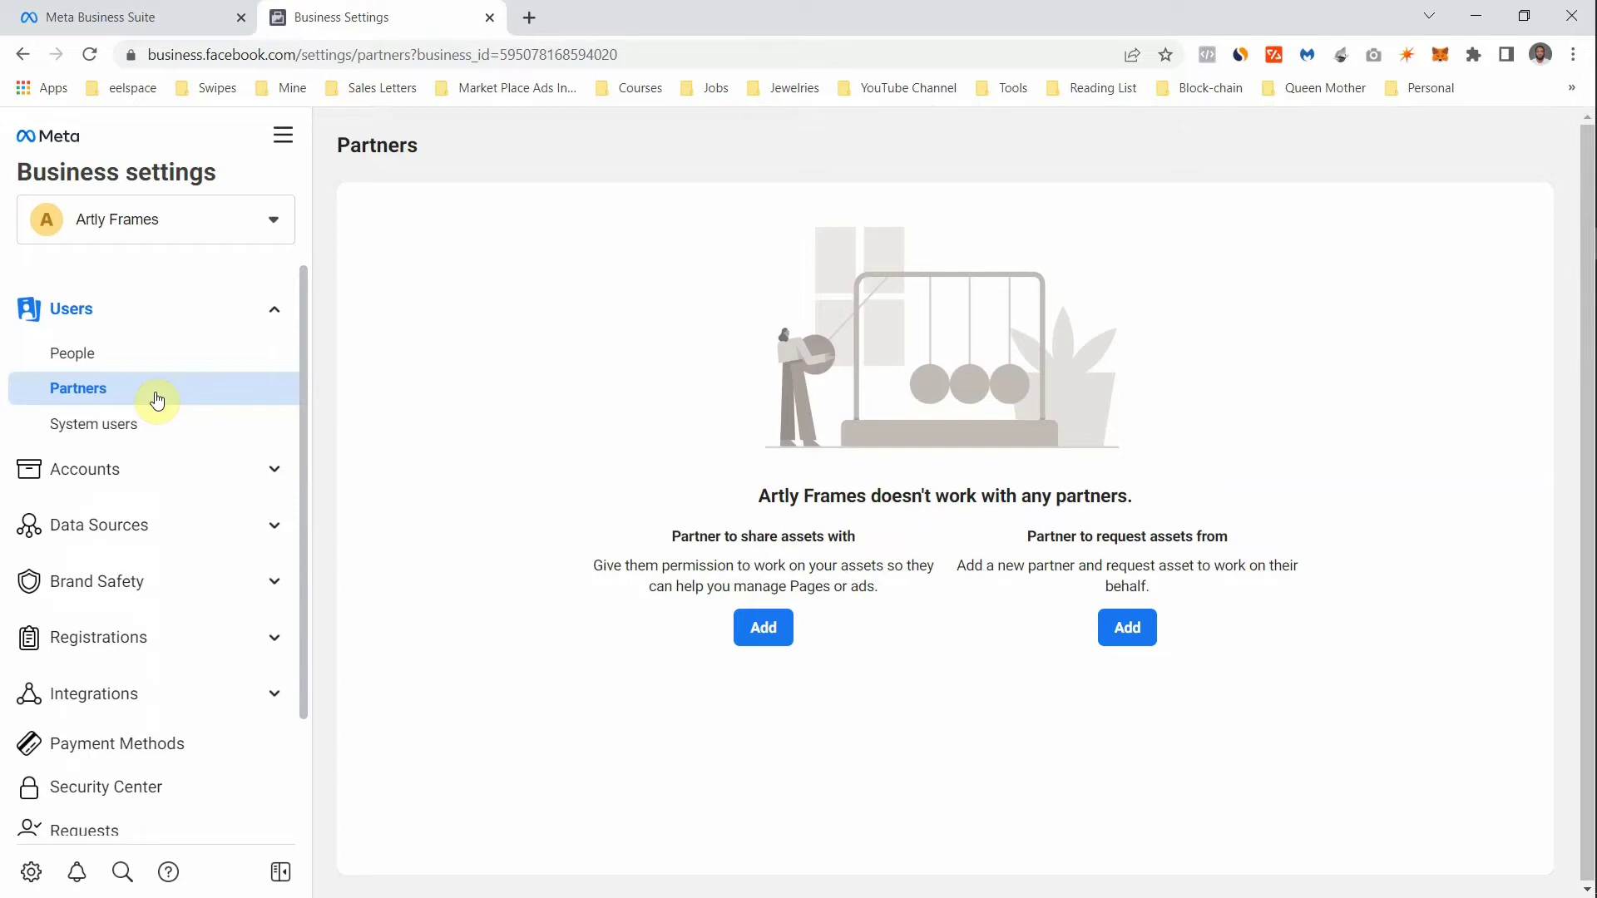
left_click(766, 630)
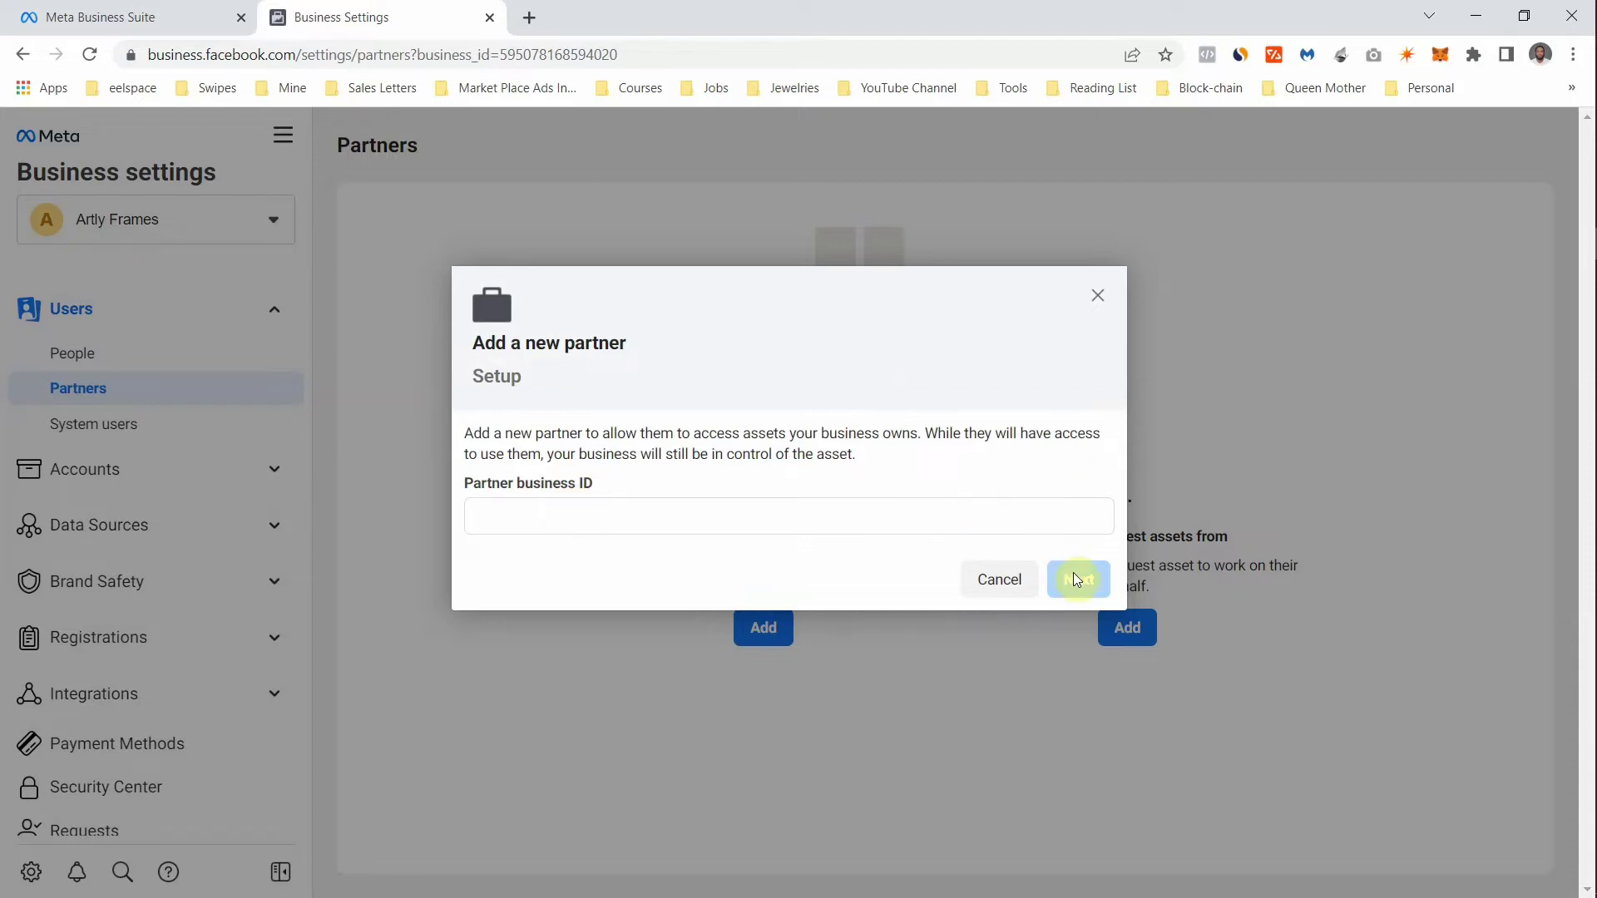
left_click(1093, 306)
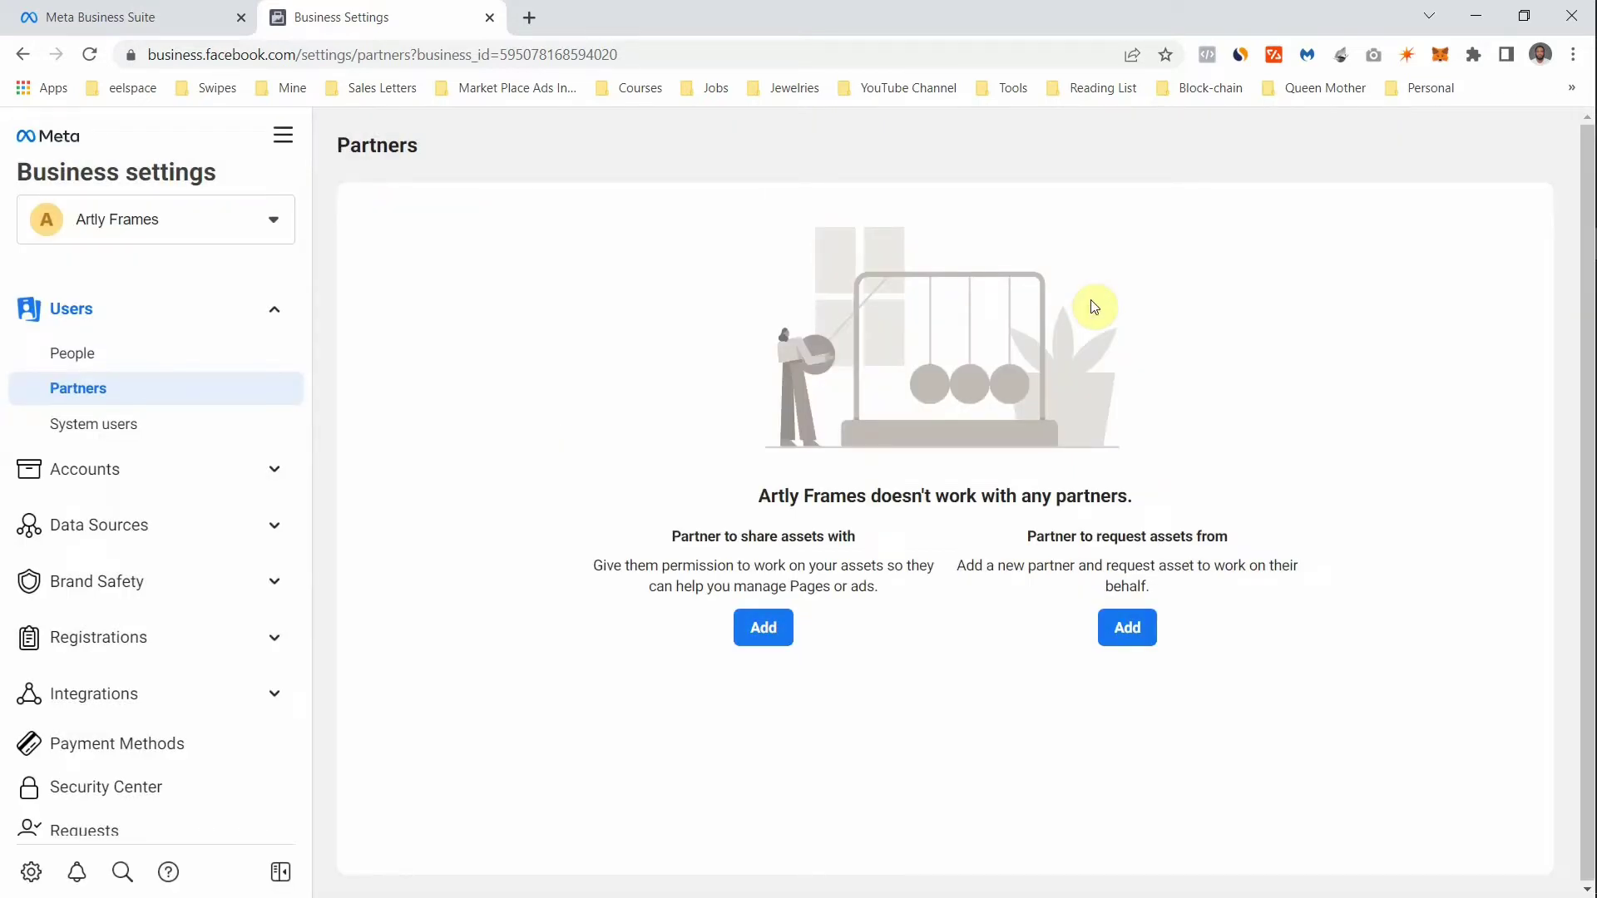
left_click(190, 427)
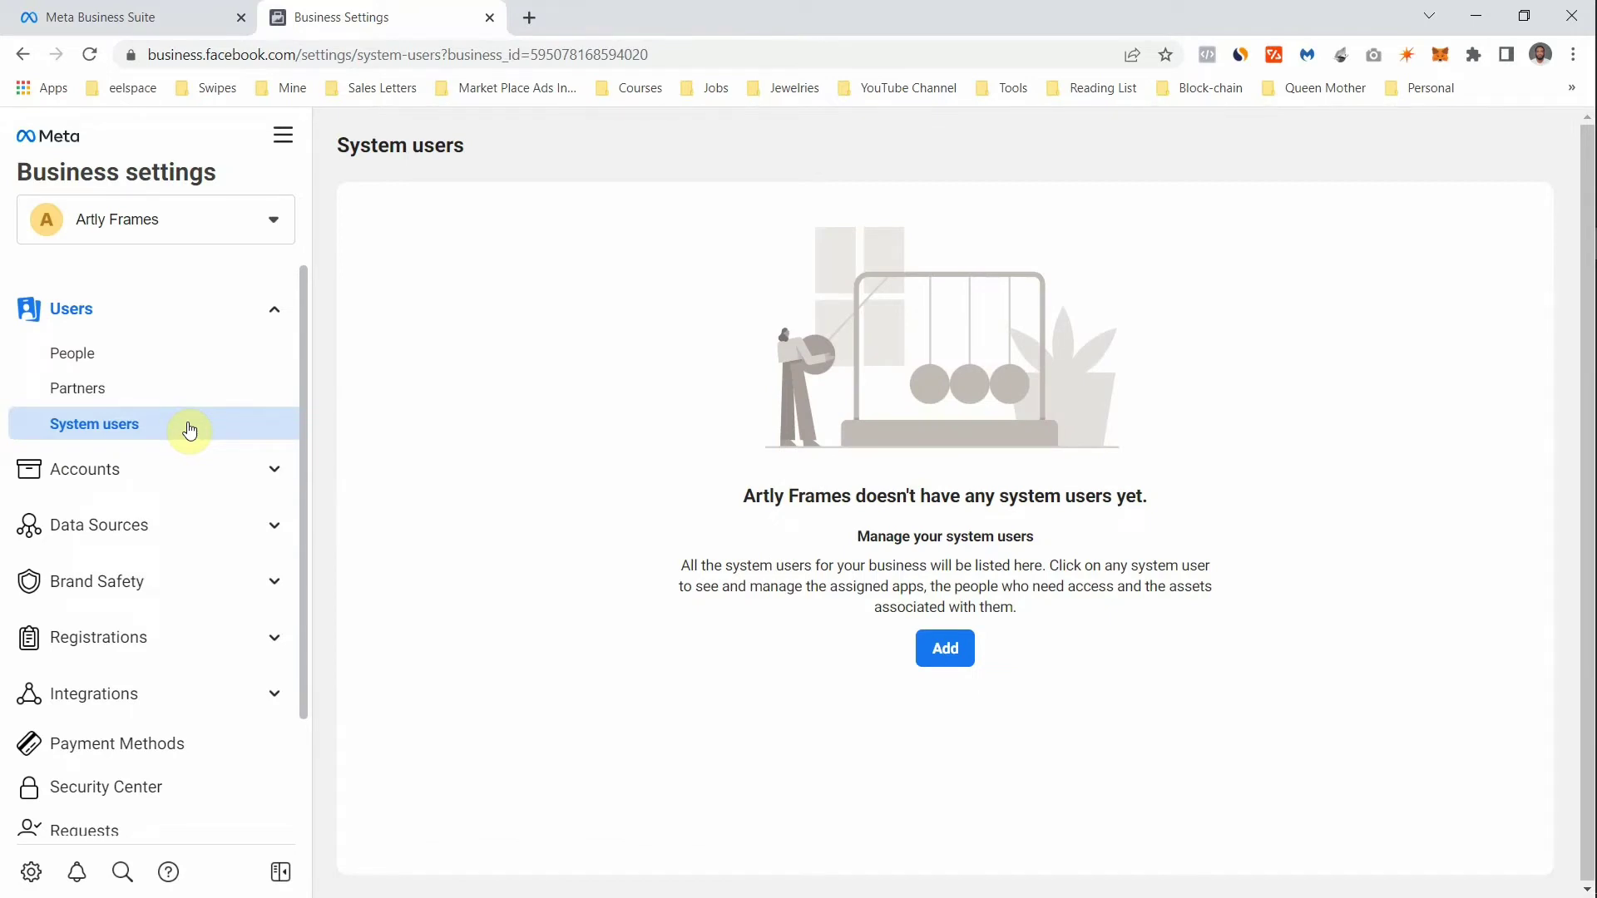
- In Accounts > Pages, choose Add a Page and focus the Page name or URL field
left_click(271, 309)
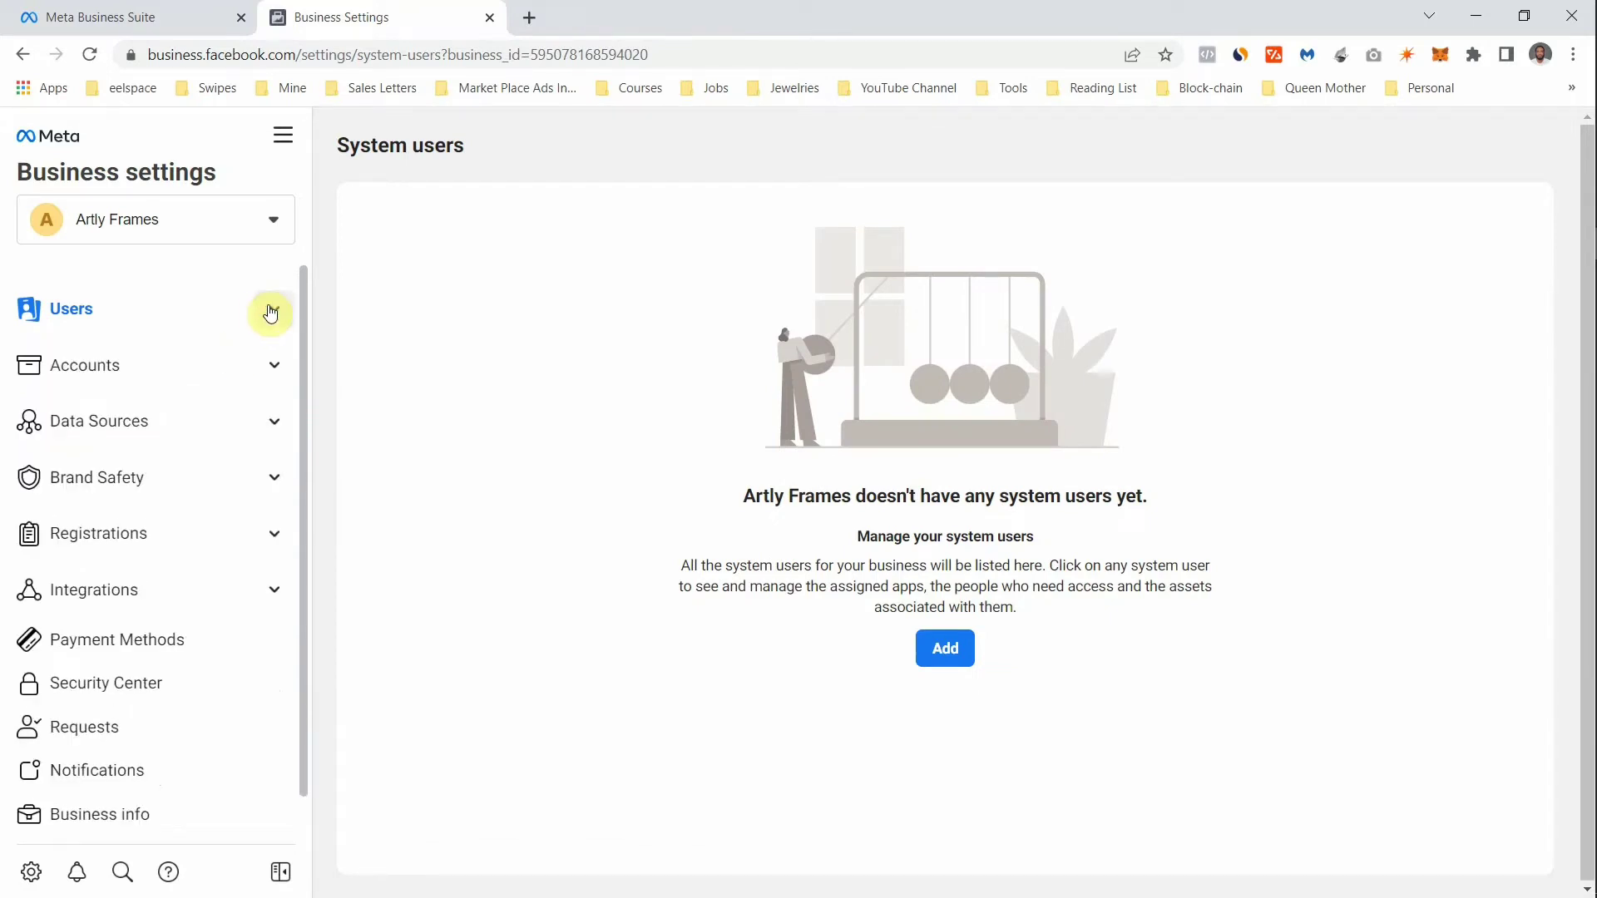
left_click(273, 362)
left_click(171, 407)
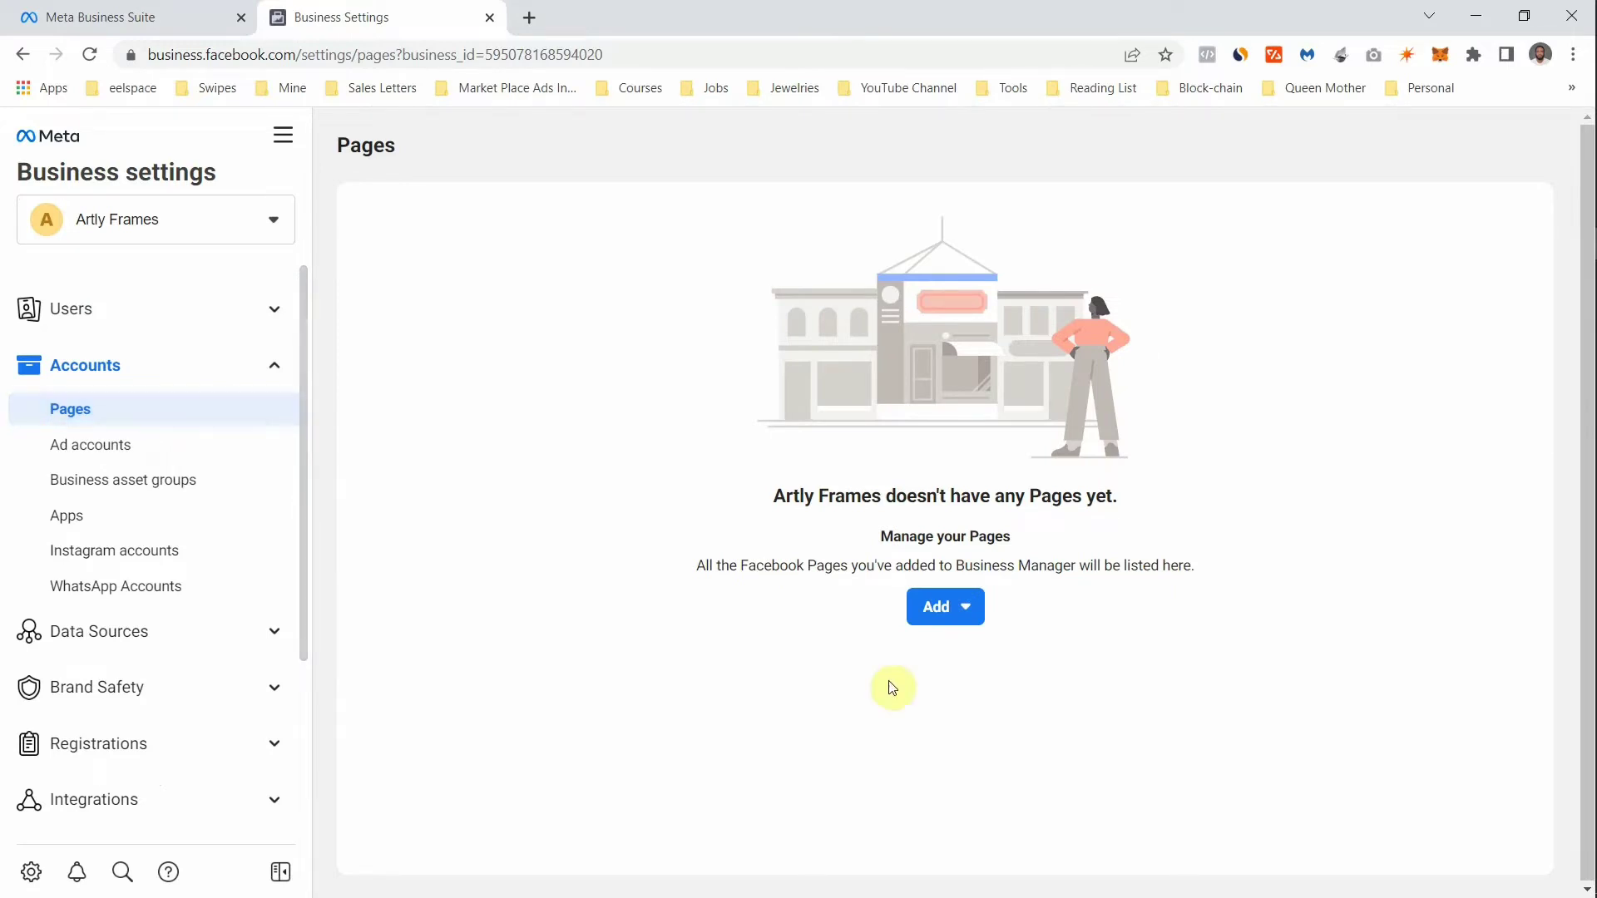
left_click(926, 610)
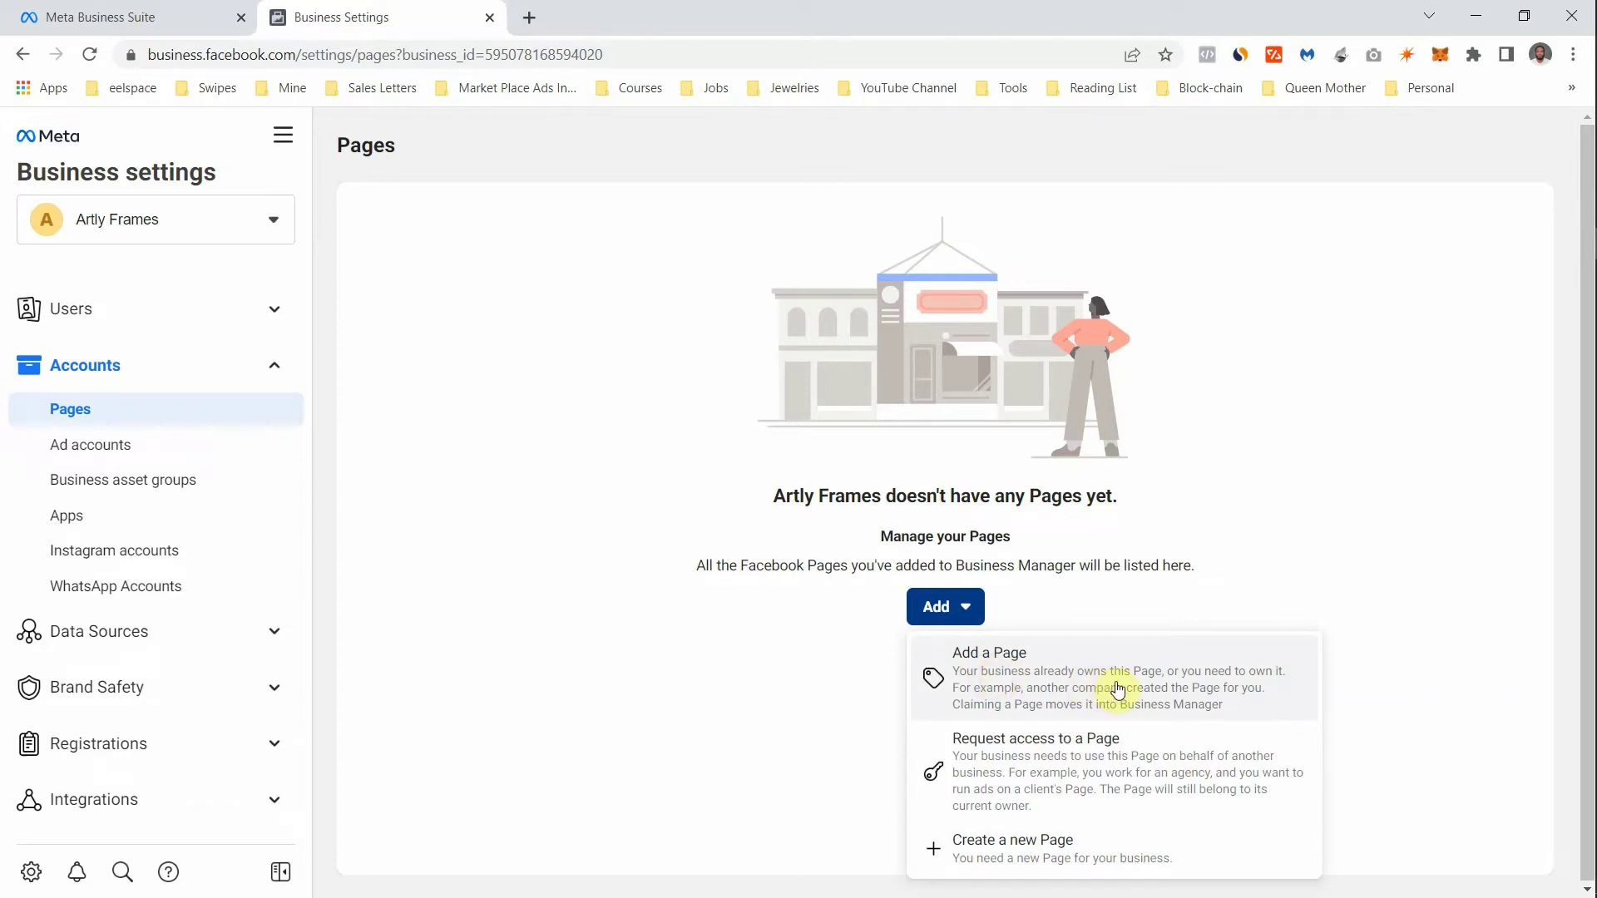
left_click(1070, 670)
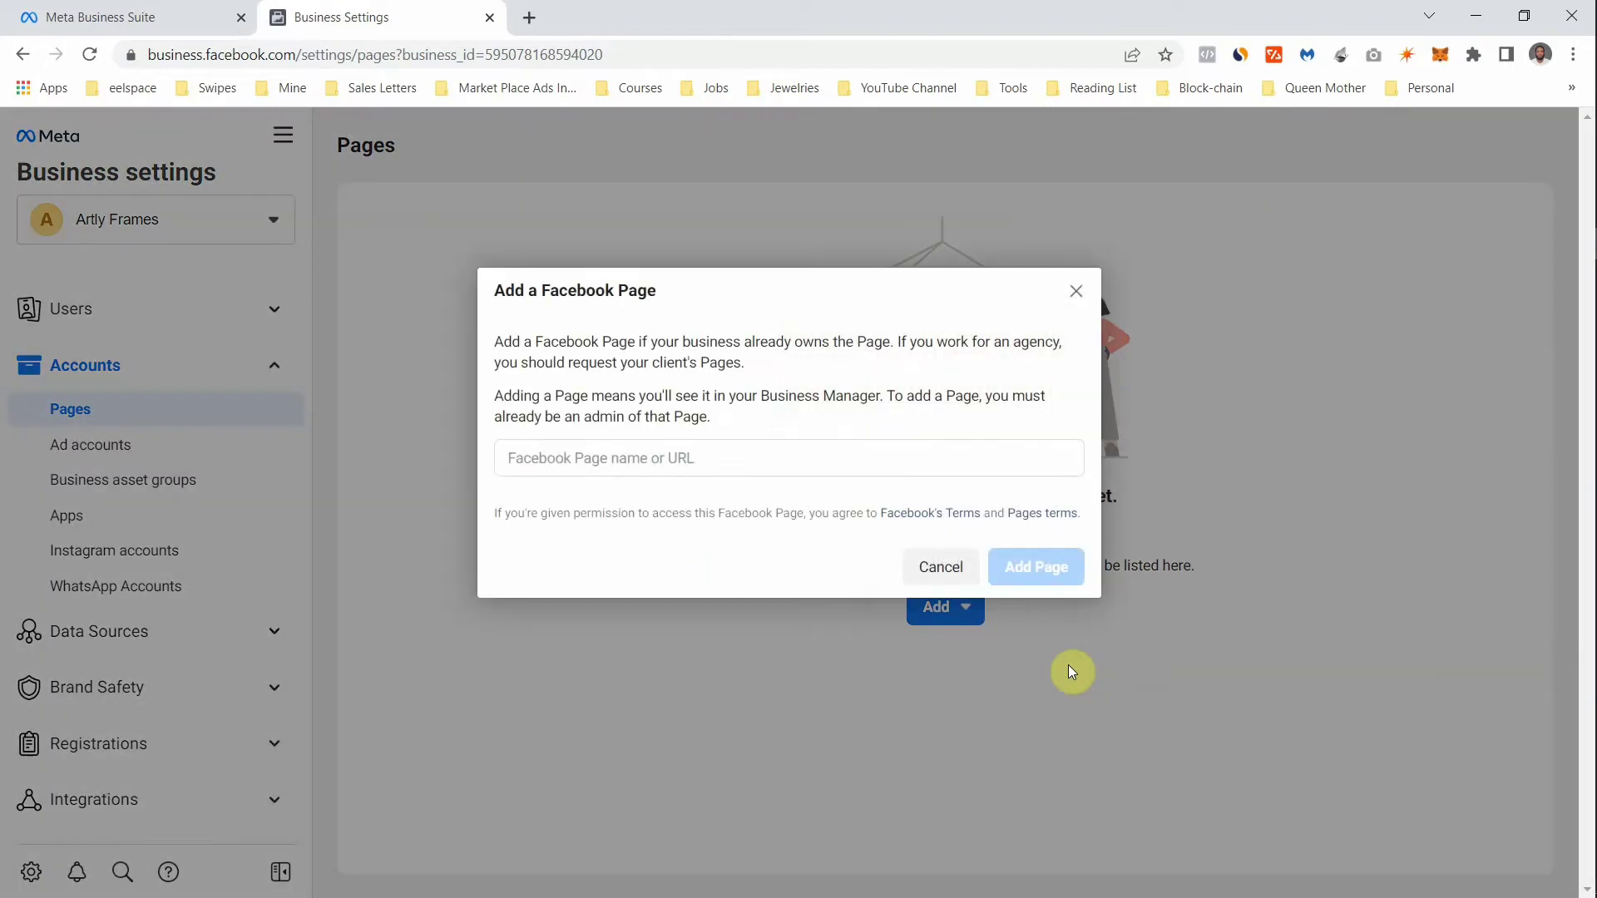
left_click(729, 467)
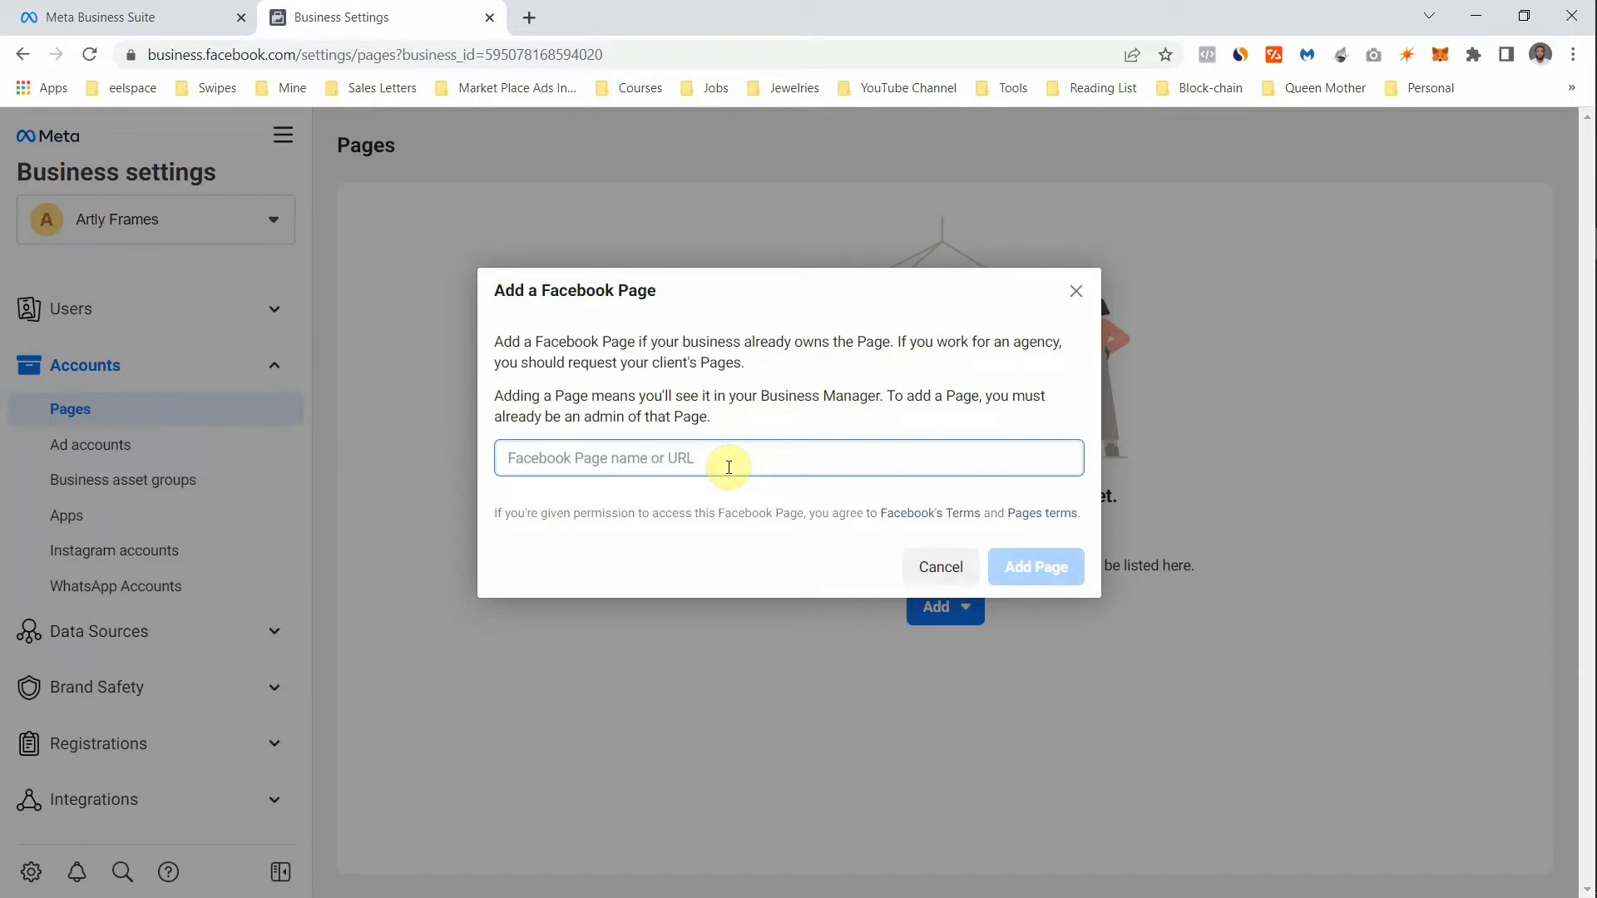
- Search for and select the owner's Page, then close the dialog without adding it
type("peter")
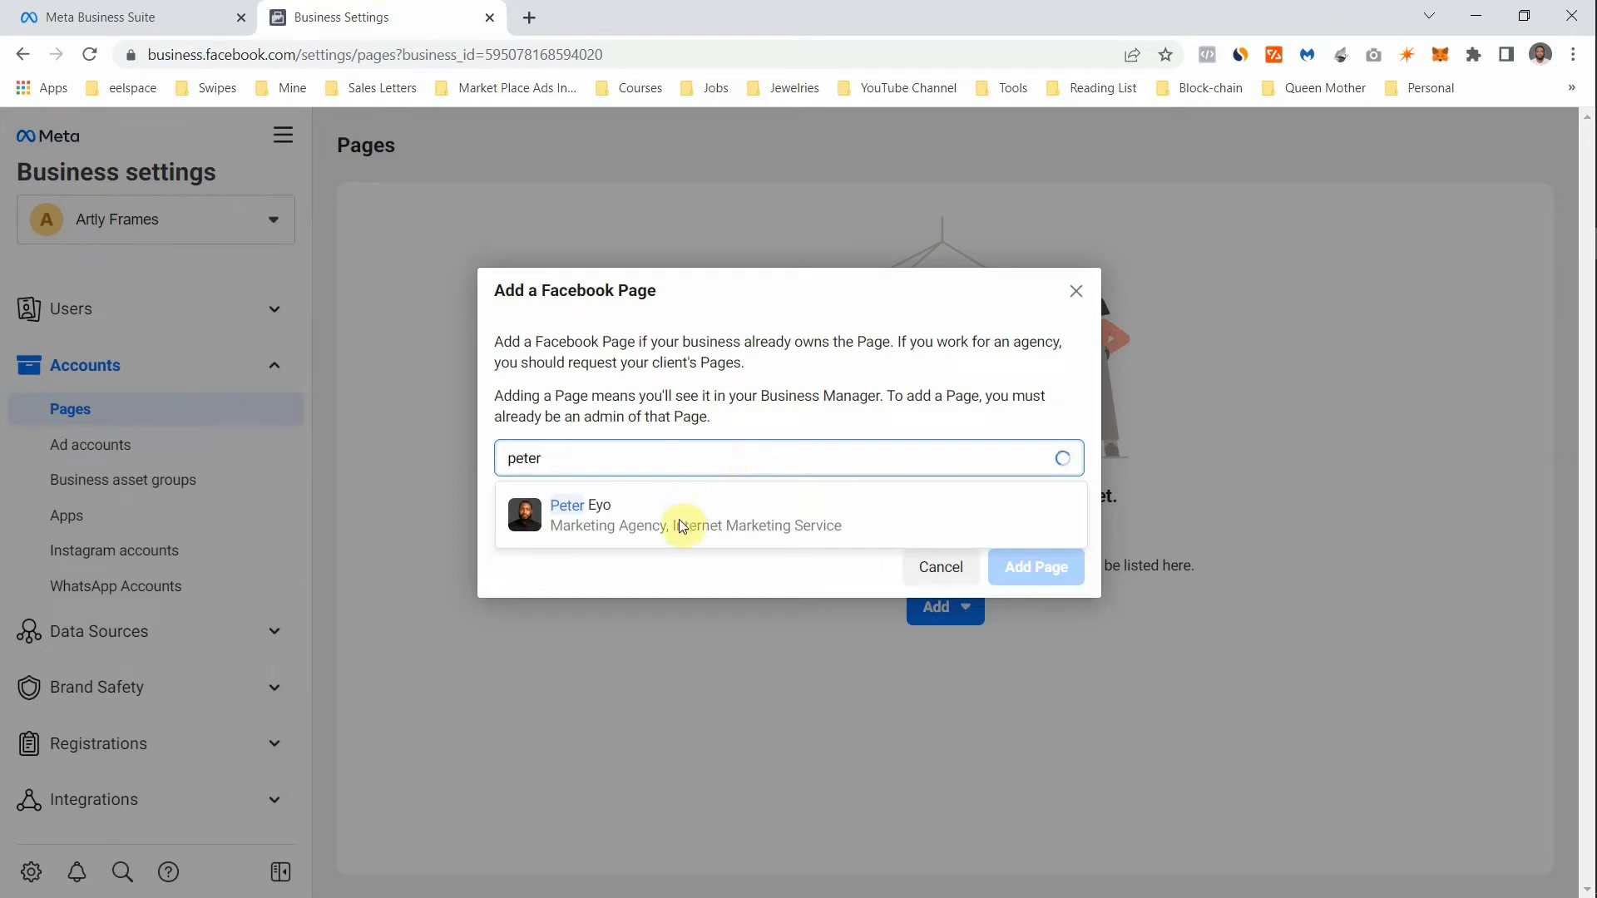
left_click(680, 524)
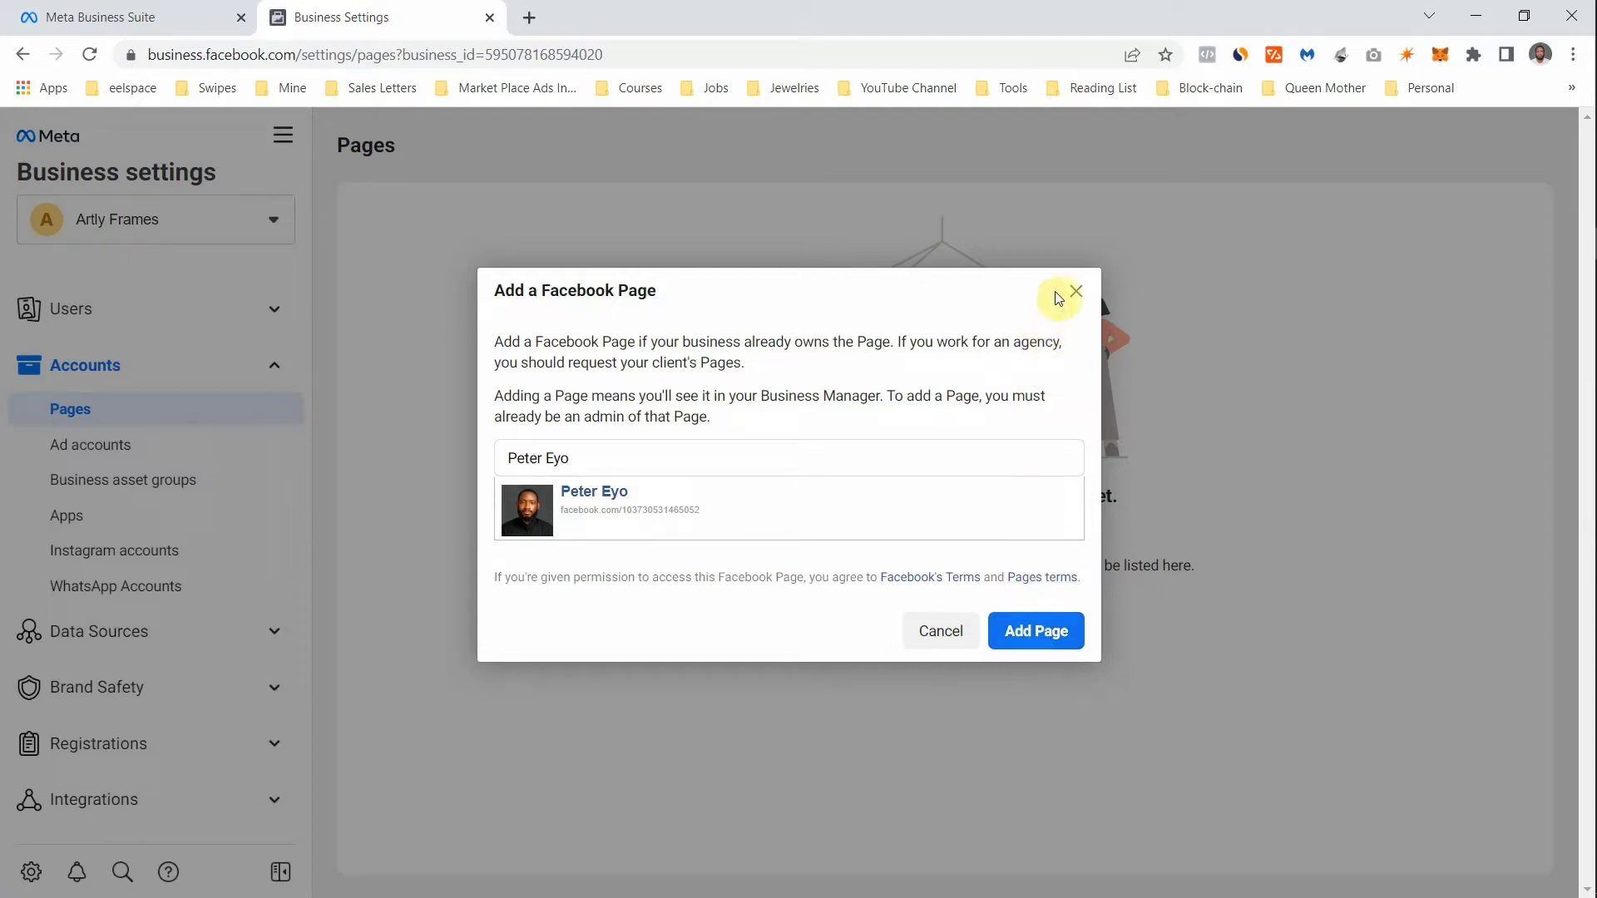
left_click(1081, 288)
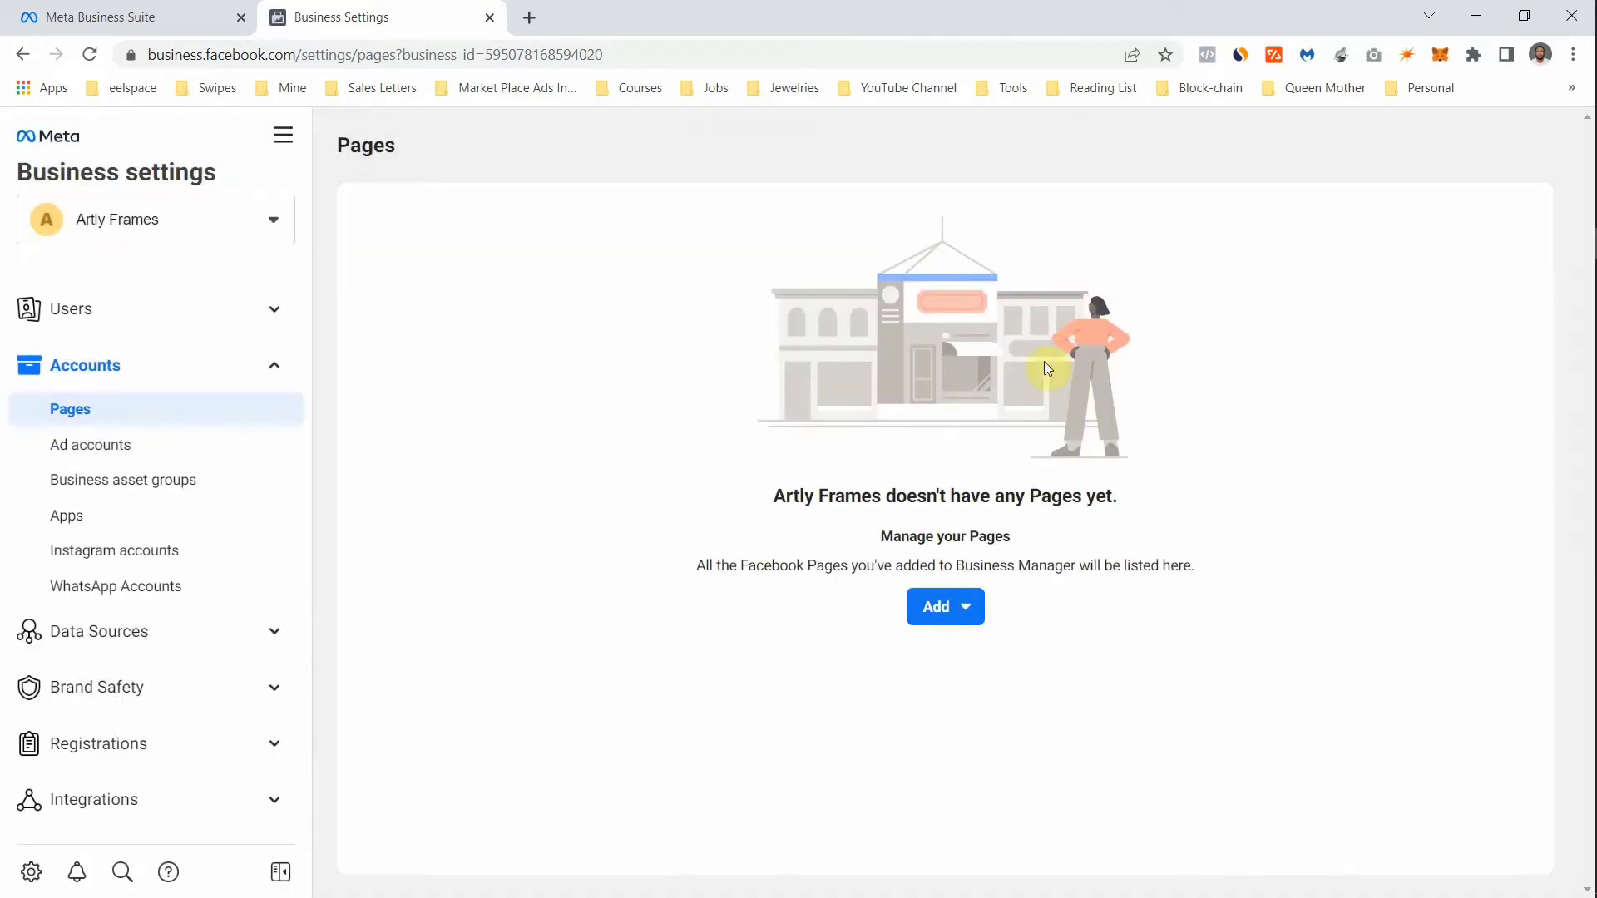
left_click(953, 600)
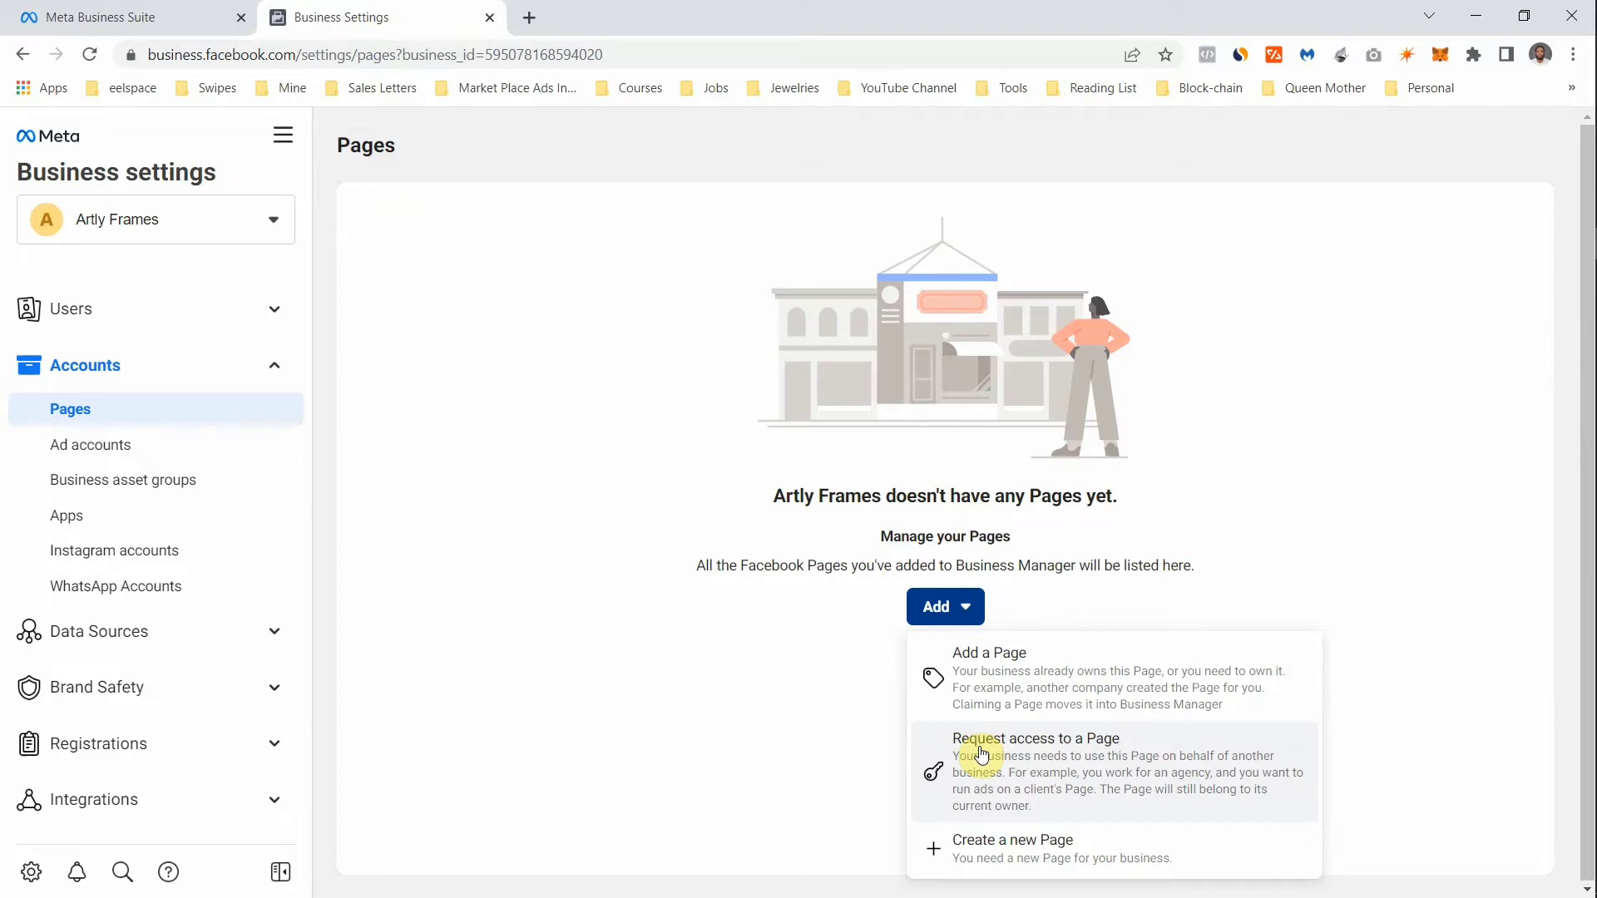
left_click(982, 754)
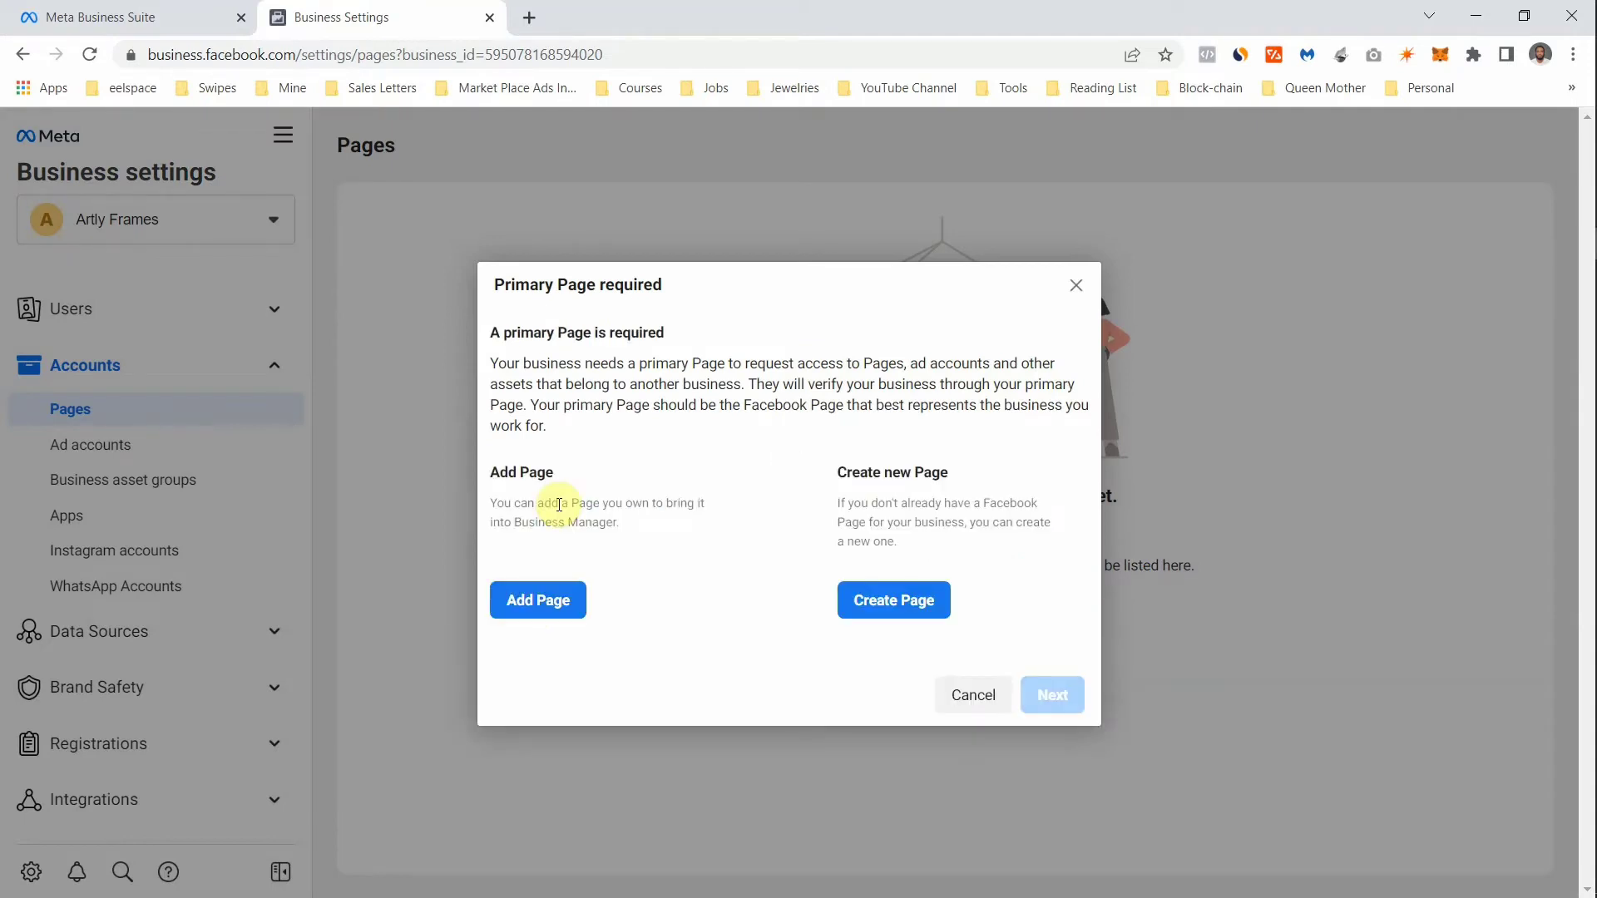
left_click(537, 602)
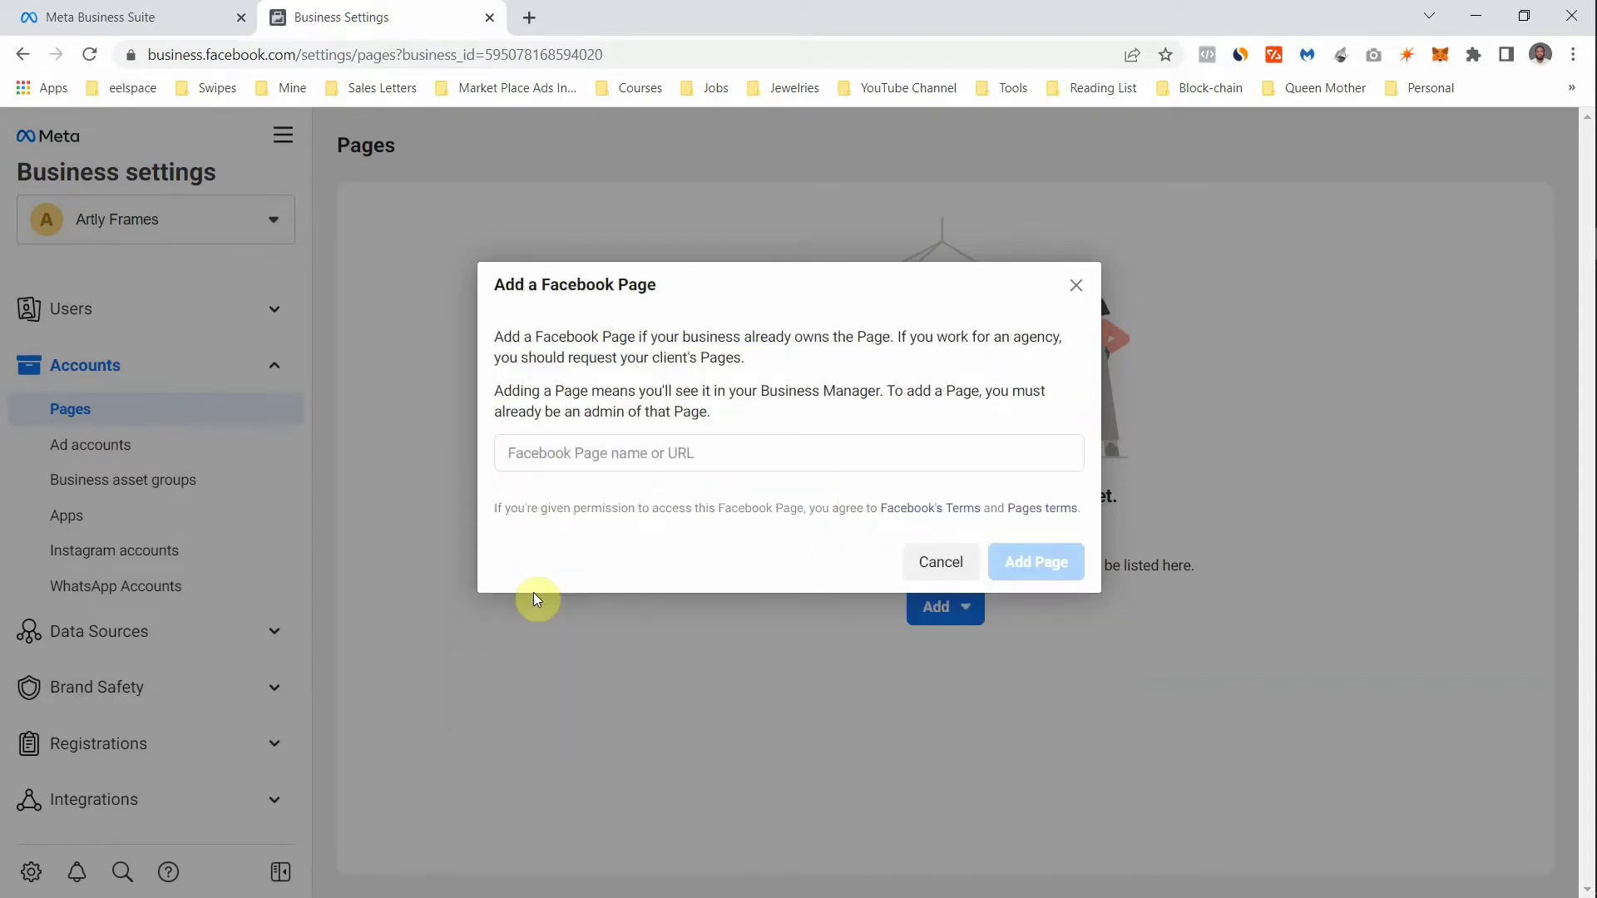
left_click(635, 455)
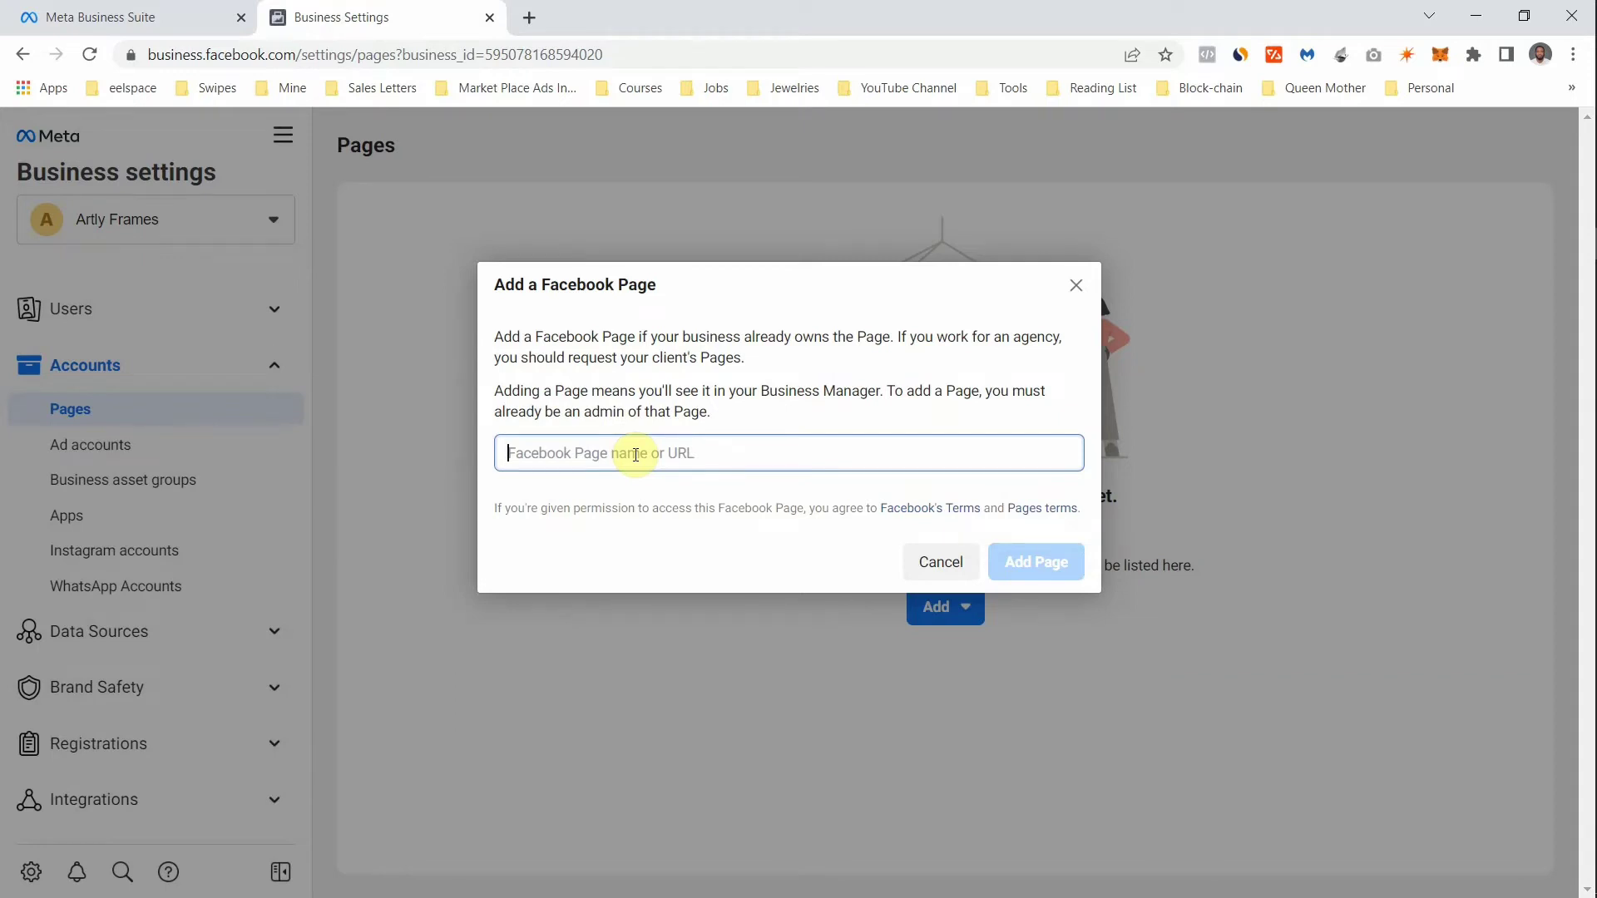
left_click(944, 557)
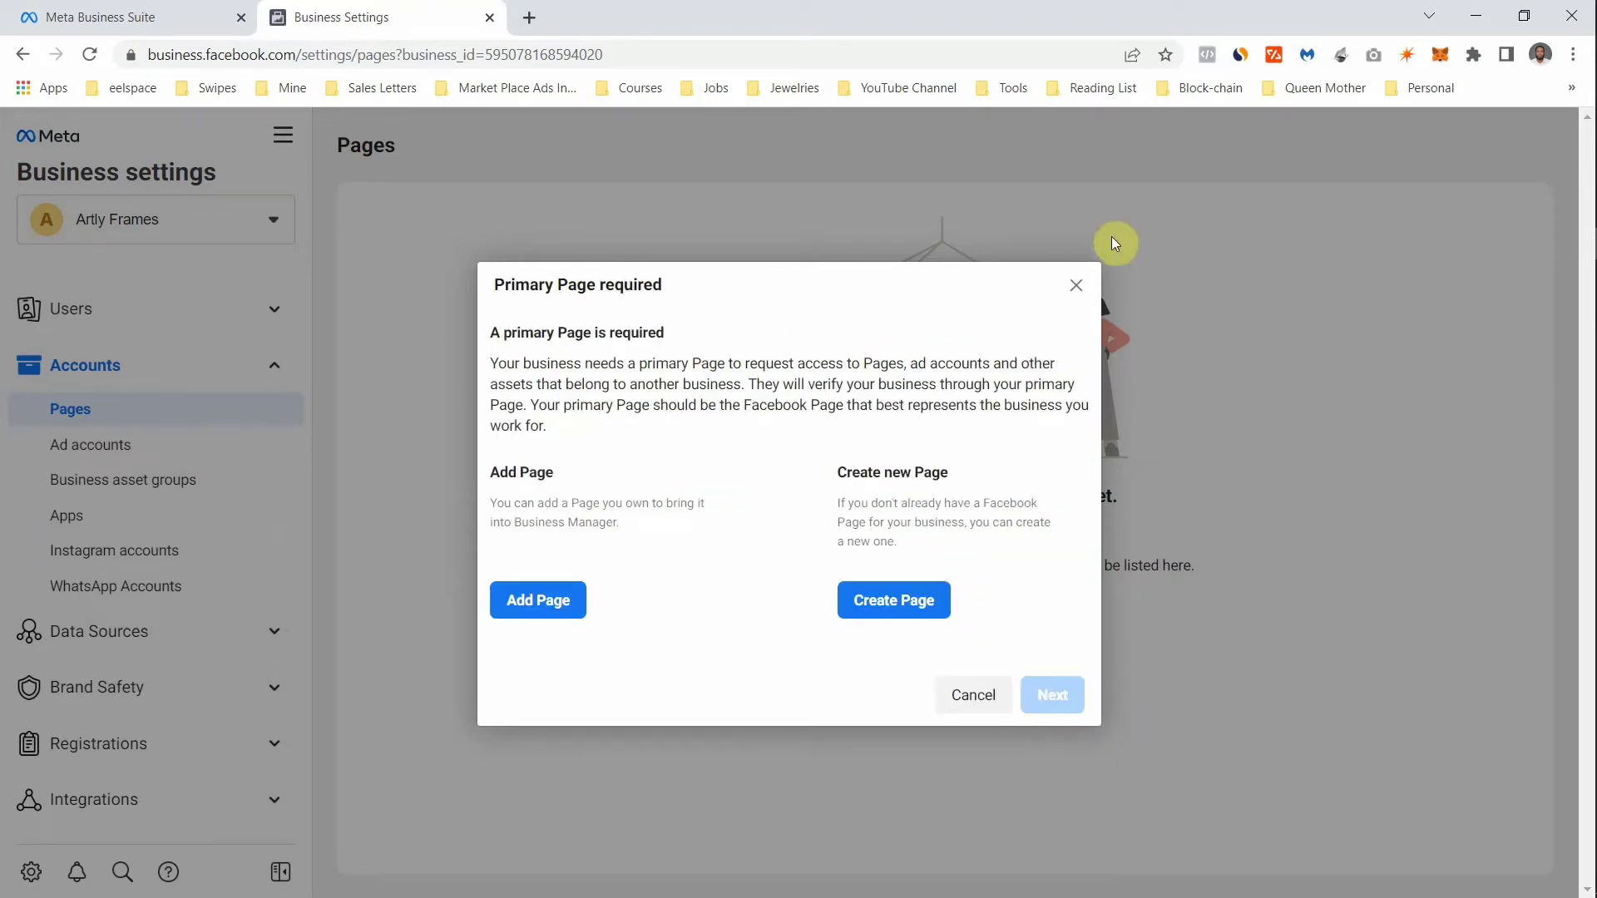
left_click(1070, 288)
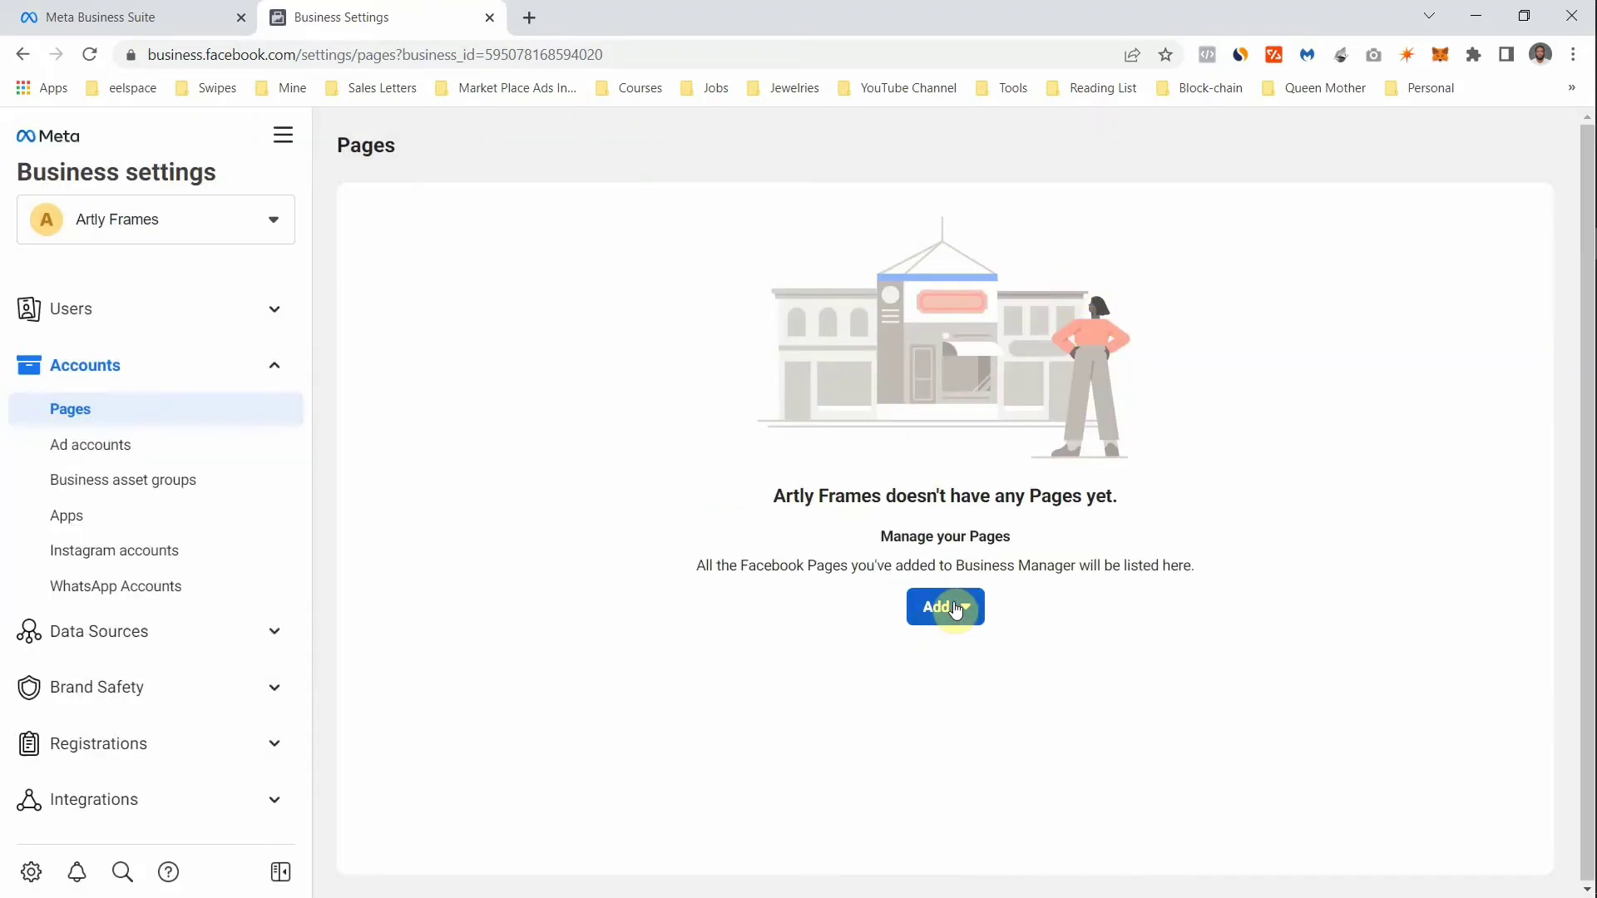
- Start creating a new Page, cancel it, then view the empty Ad accounts section
left_click(955, 608)
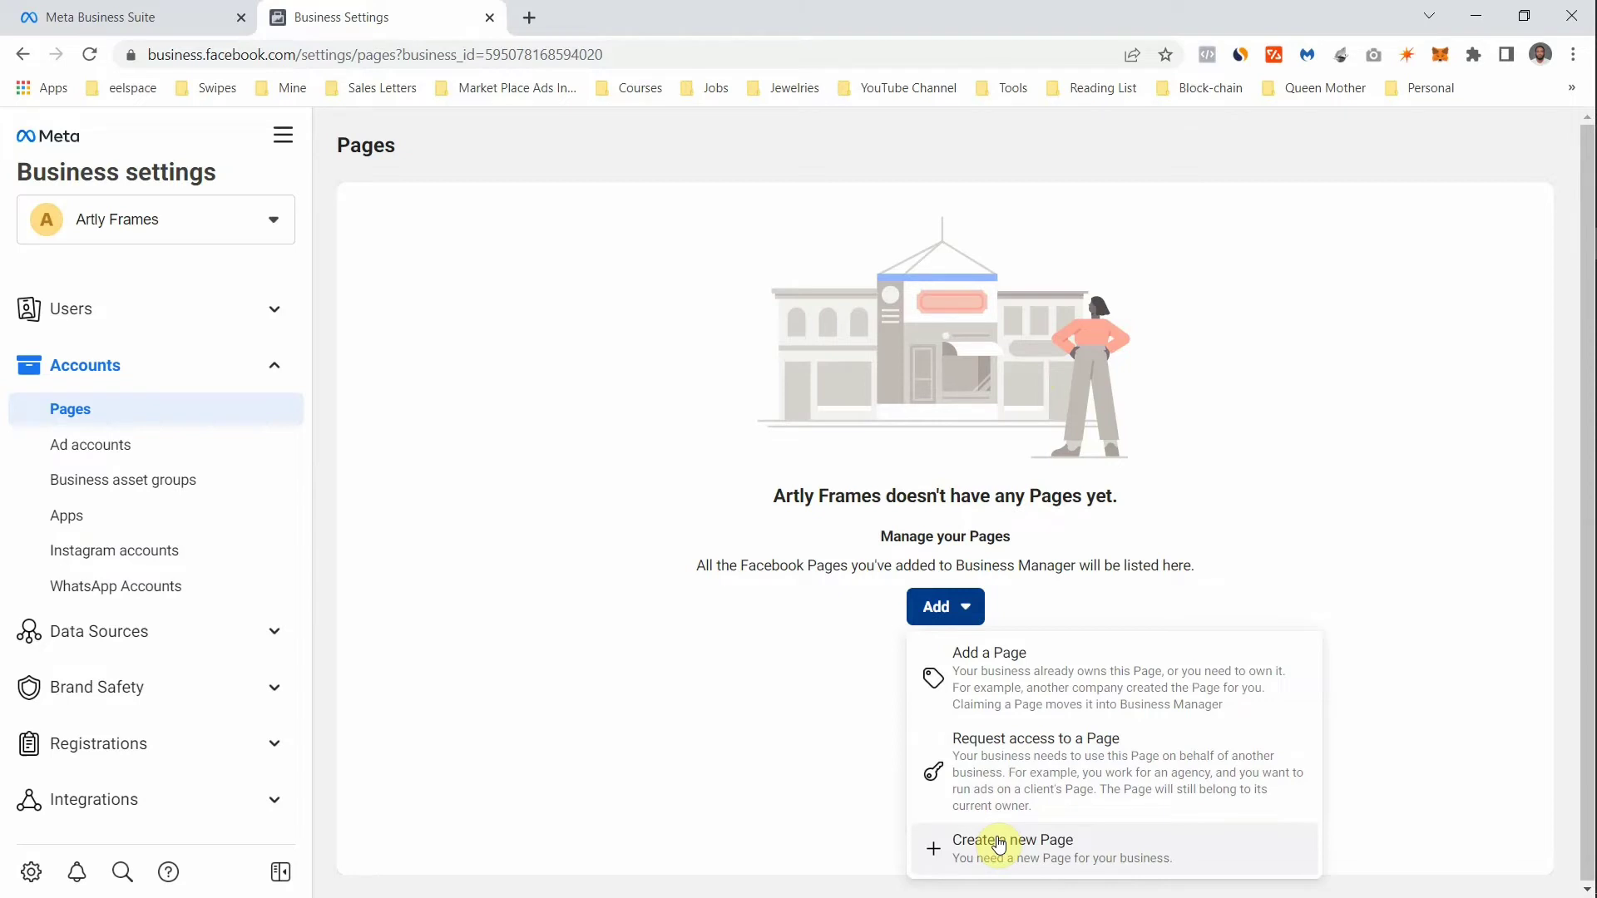
left_click(999, 846)
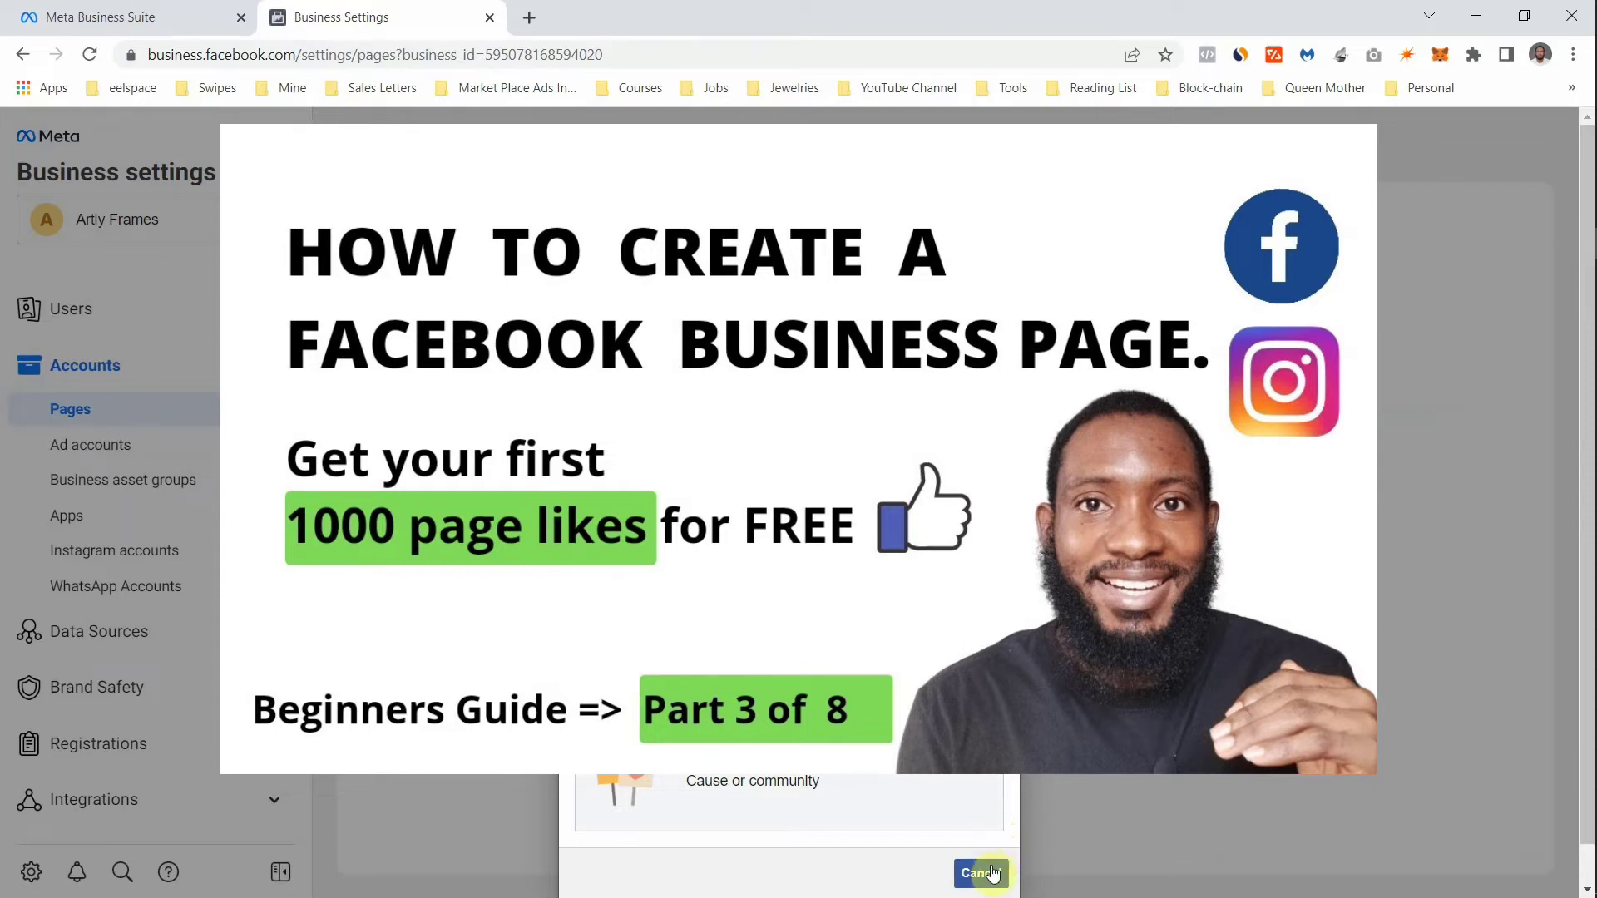
left_click(994, 865)
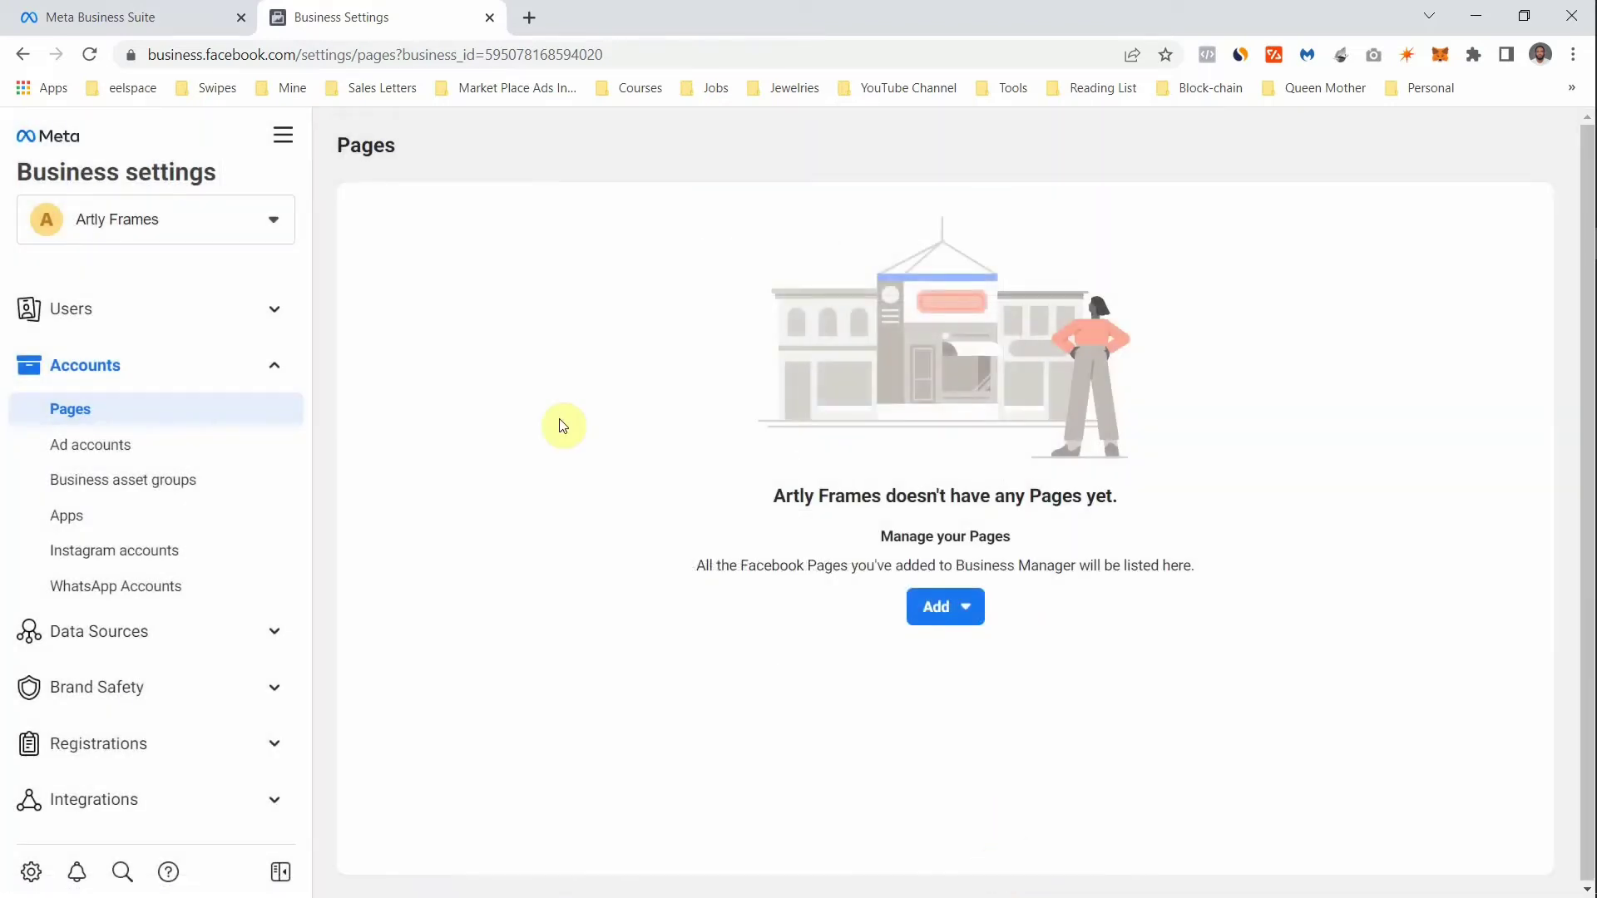
left_click(140, 447)
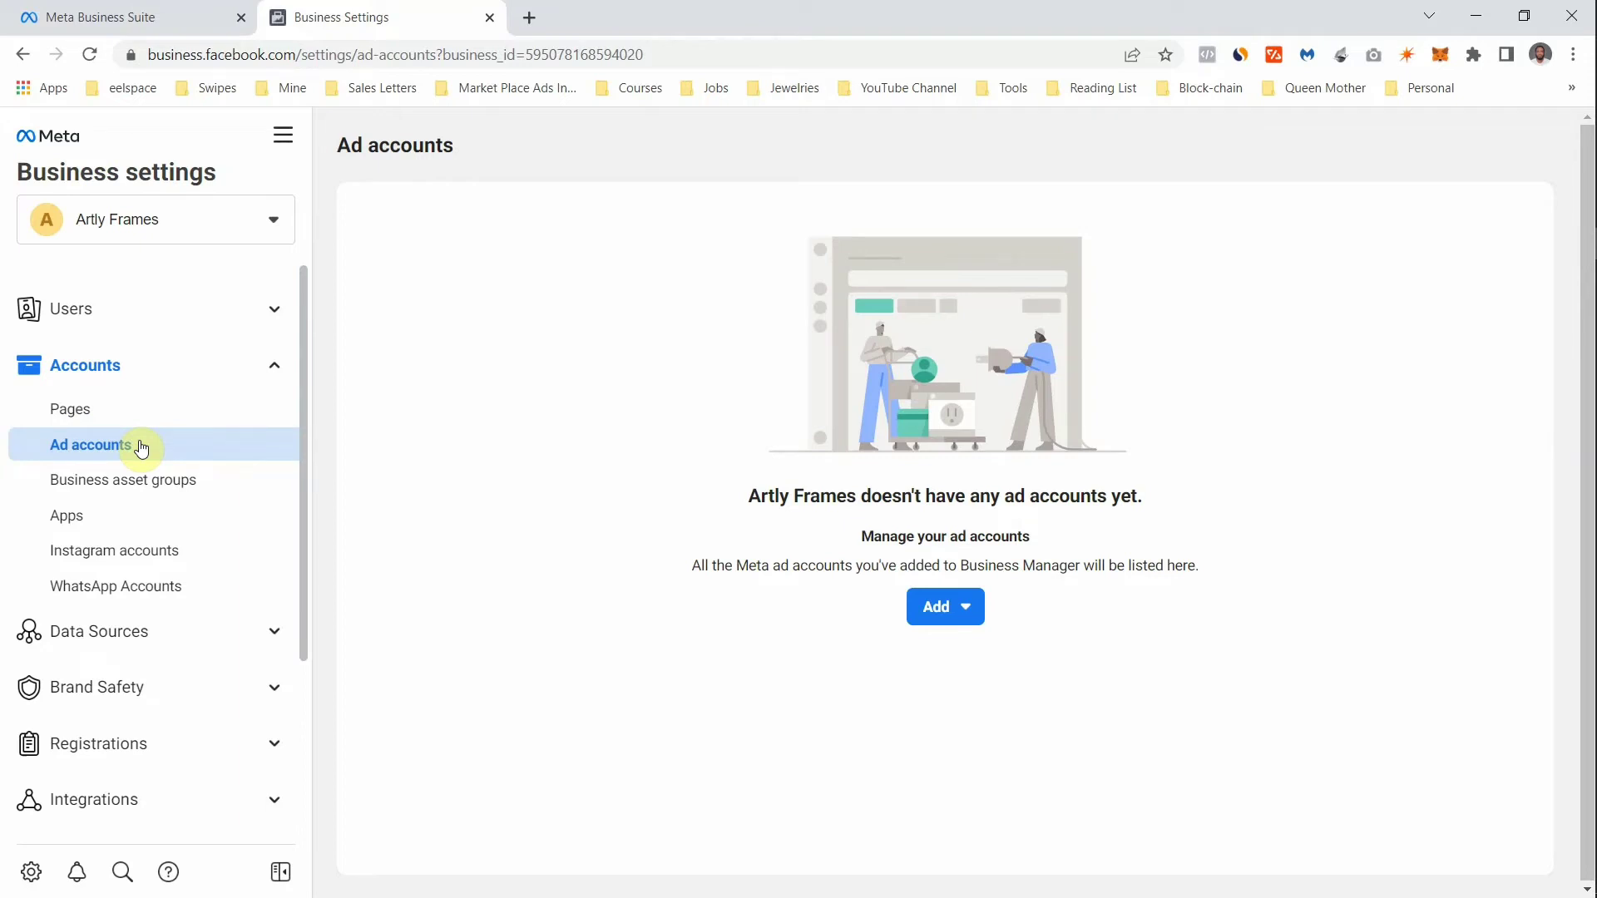
- Glance at the ad-account add options, then open Apps under Accounts, which lists no apps
left_click(955, 616)
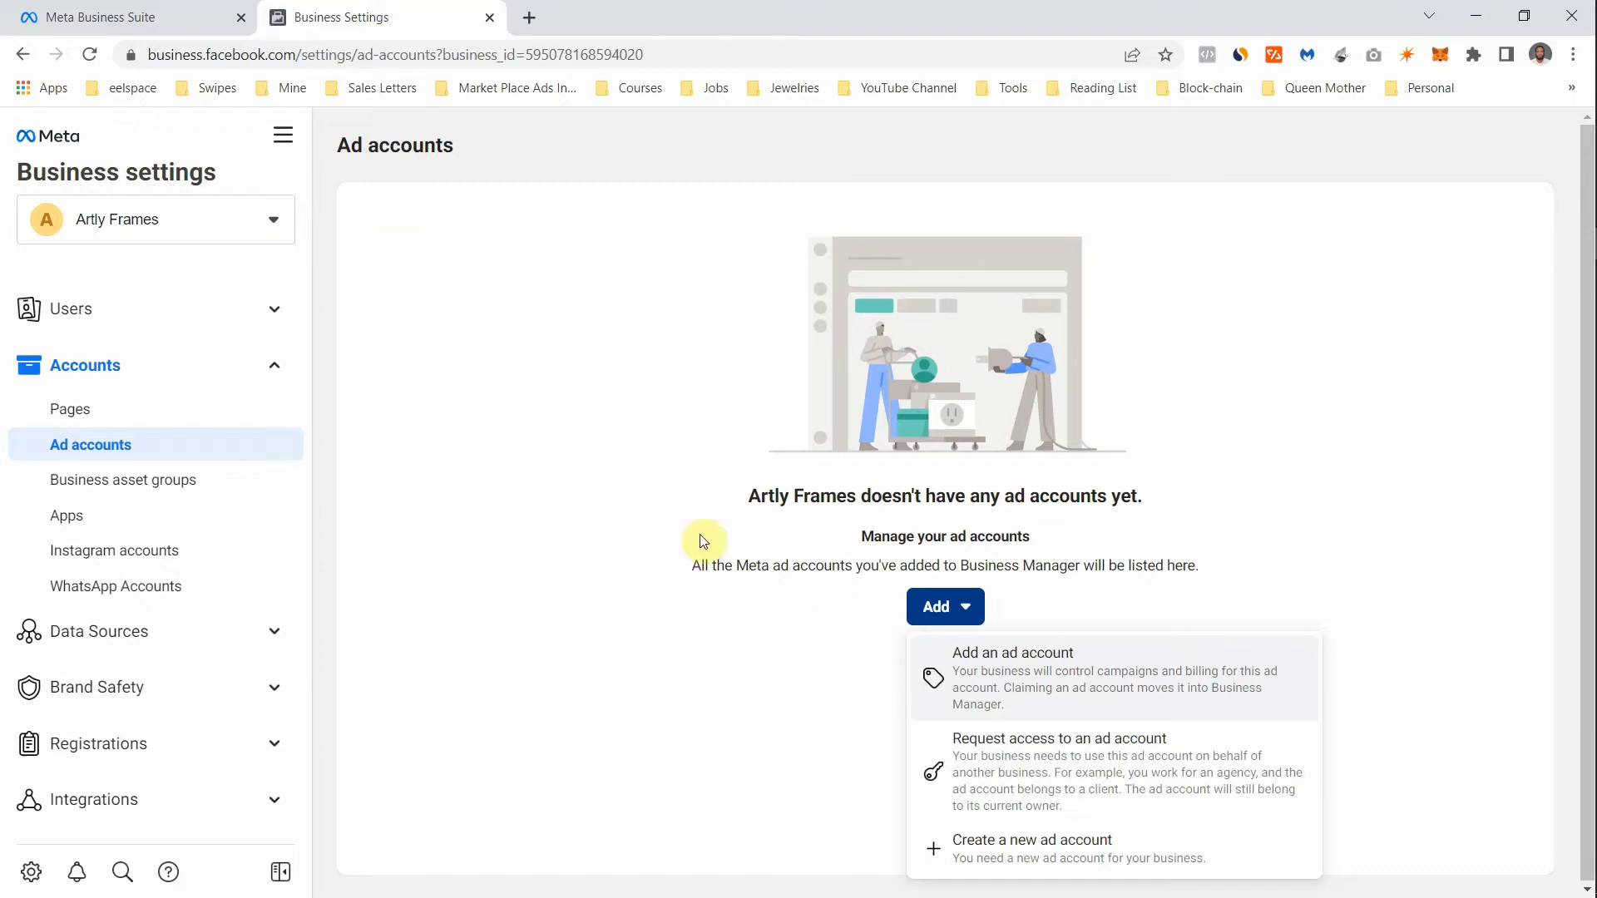
left_click(85, 475)
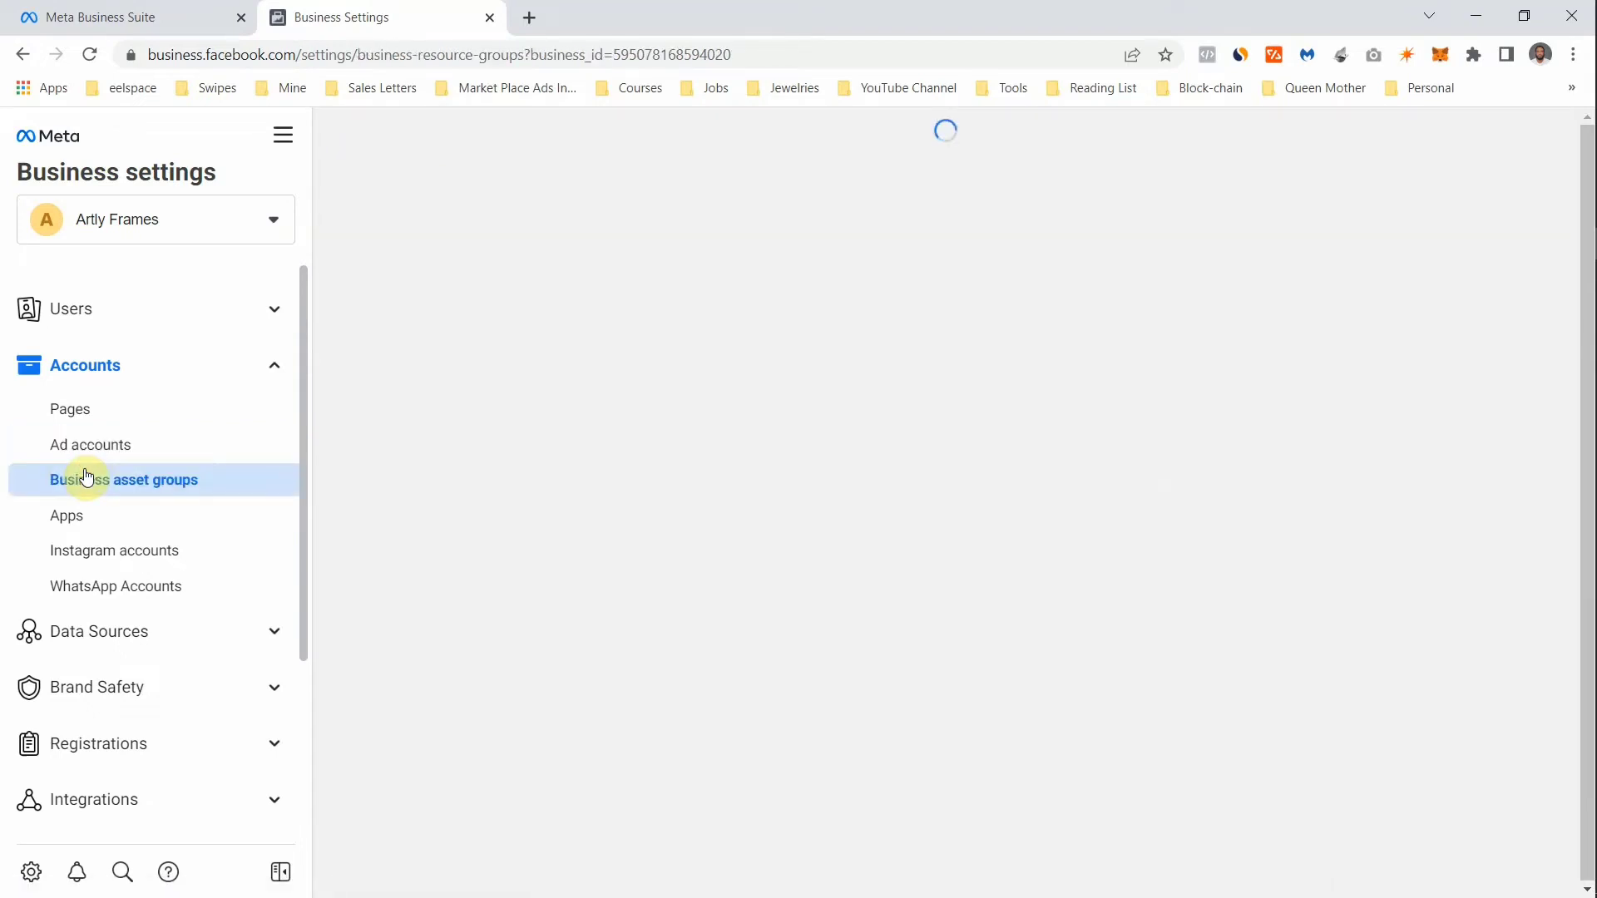
left_click(79, 524)
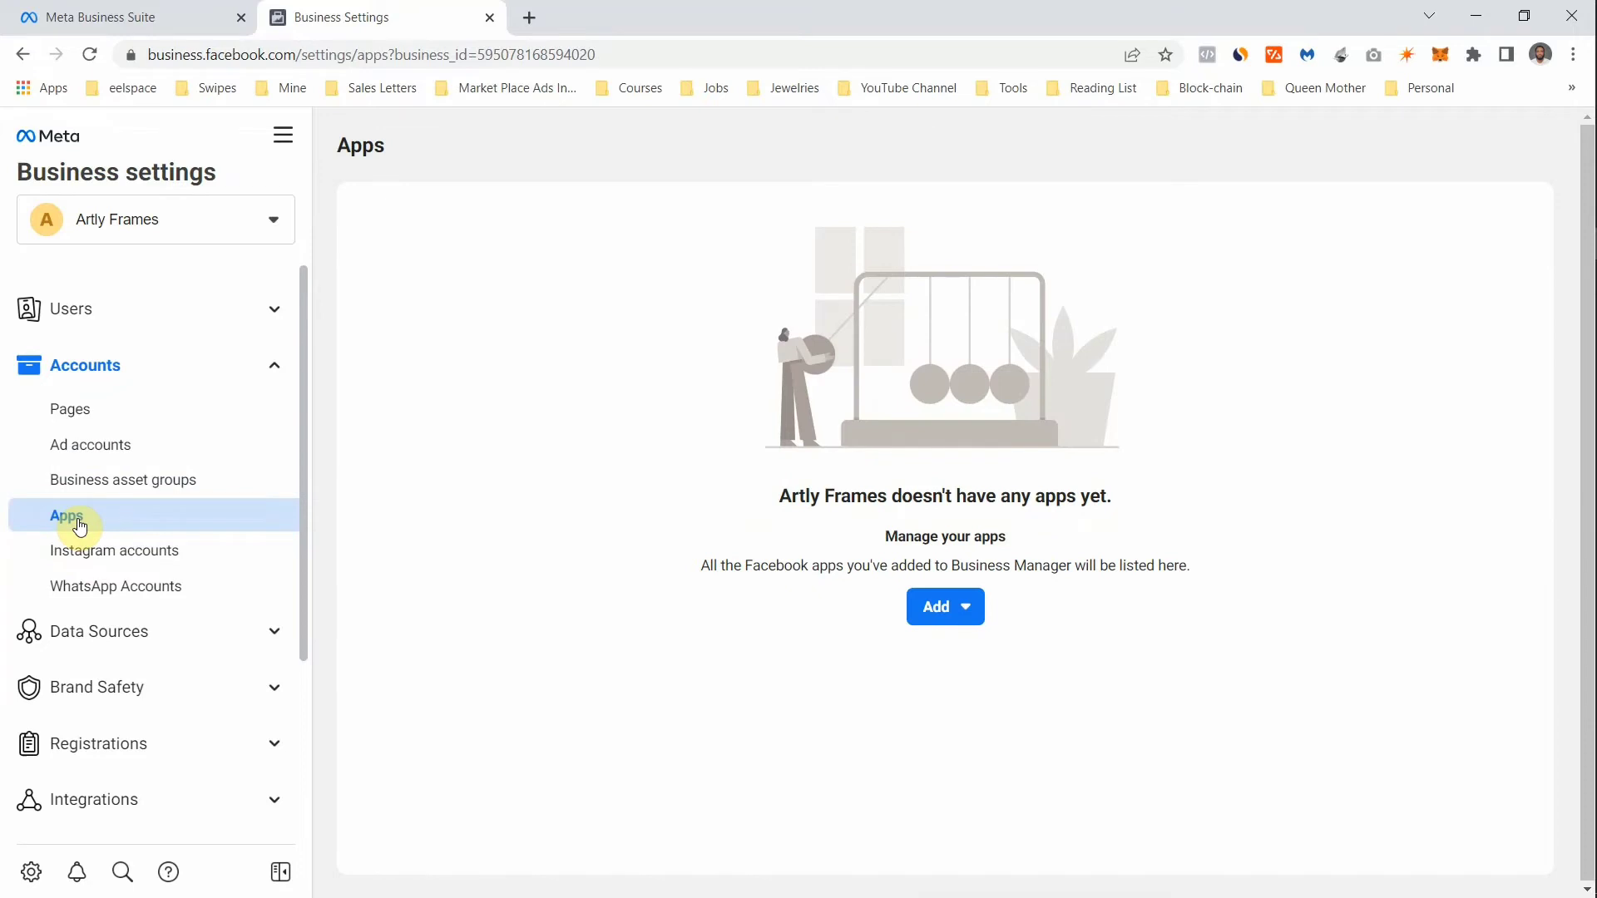
- Start connecting an app ID, cancel the dialog, and go to the empty Instagram accounts page
left_click(940, 622)
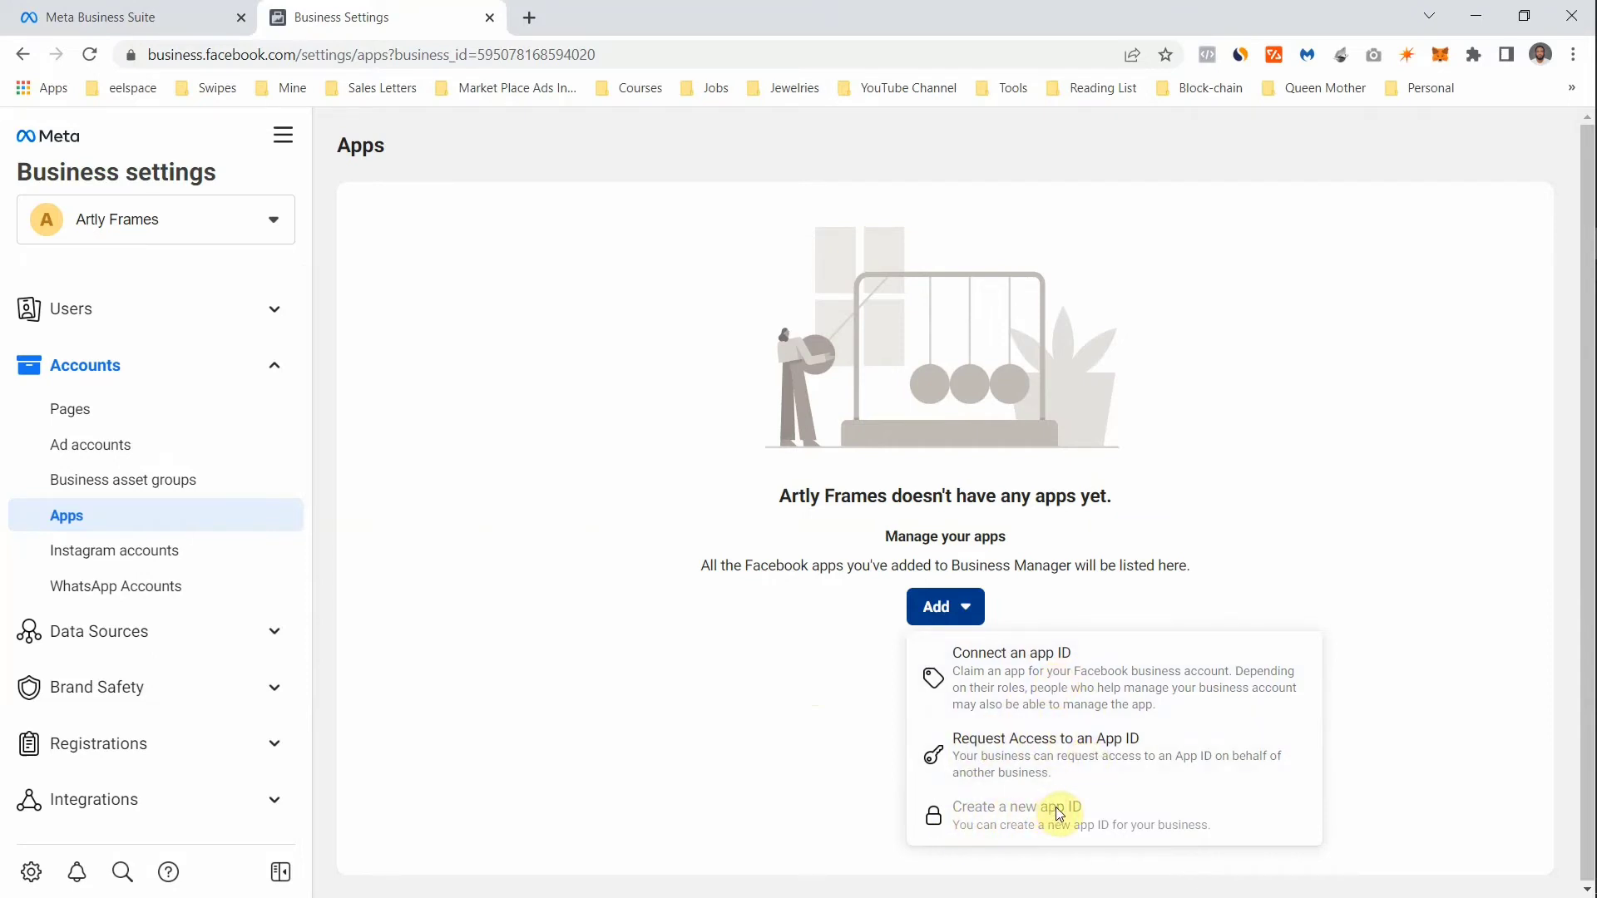
left_click(1041, 654)
left_click(798, 435)
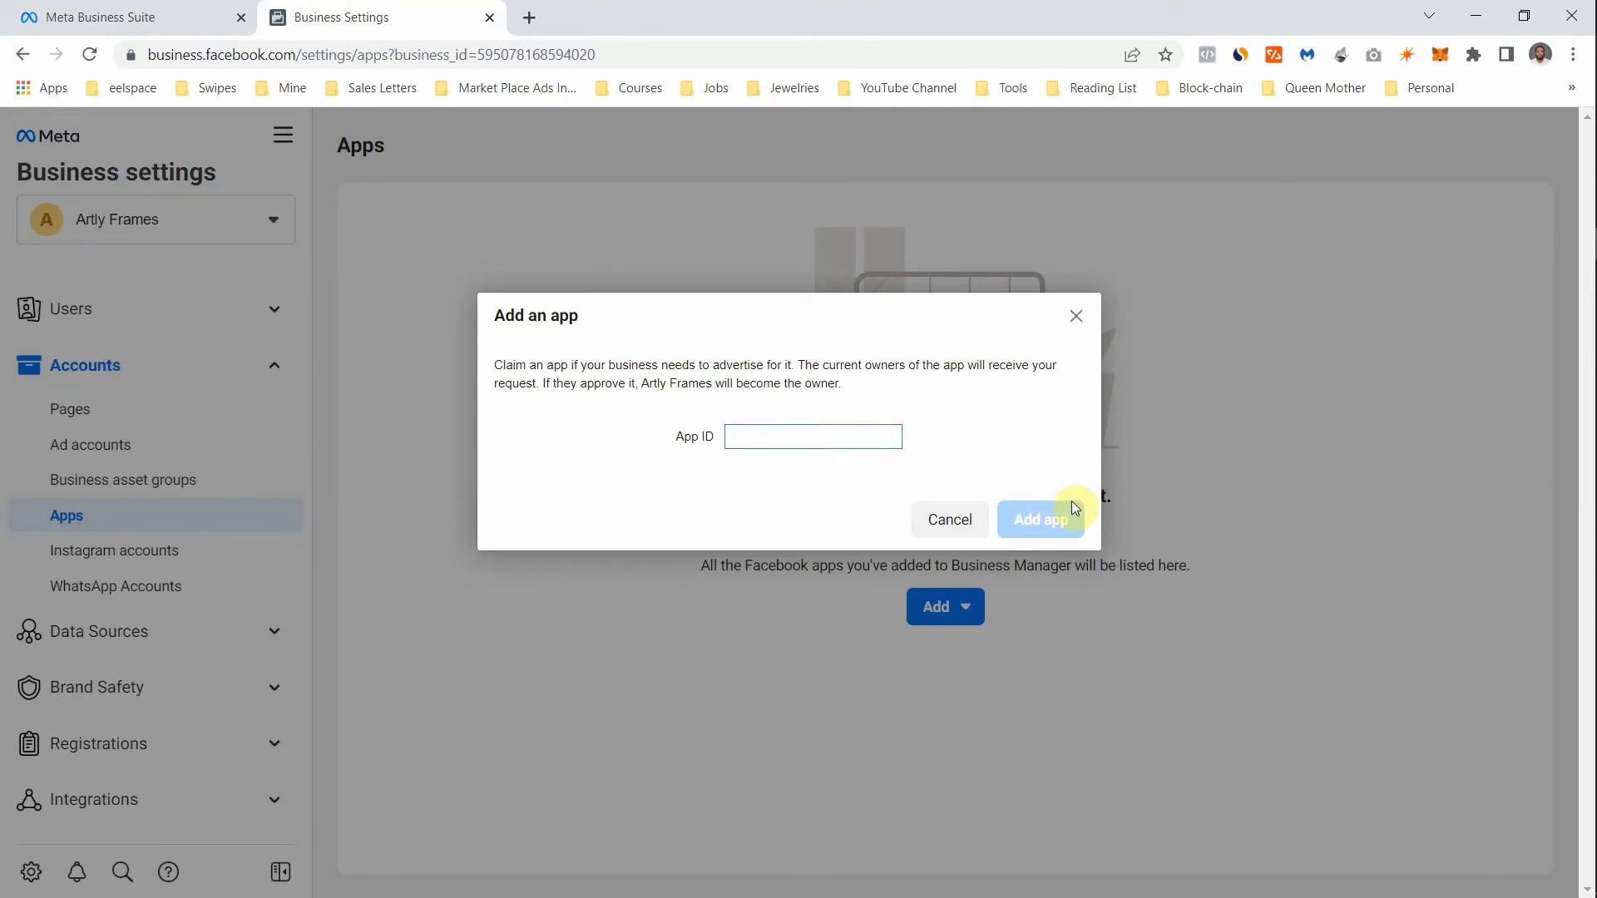
left_click(1076, 319)
left_click(104, 555)
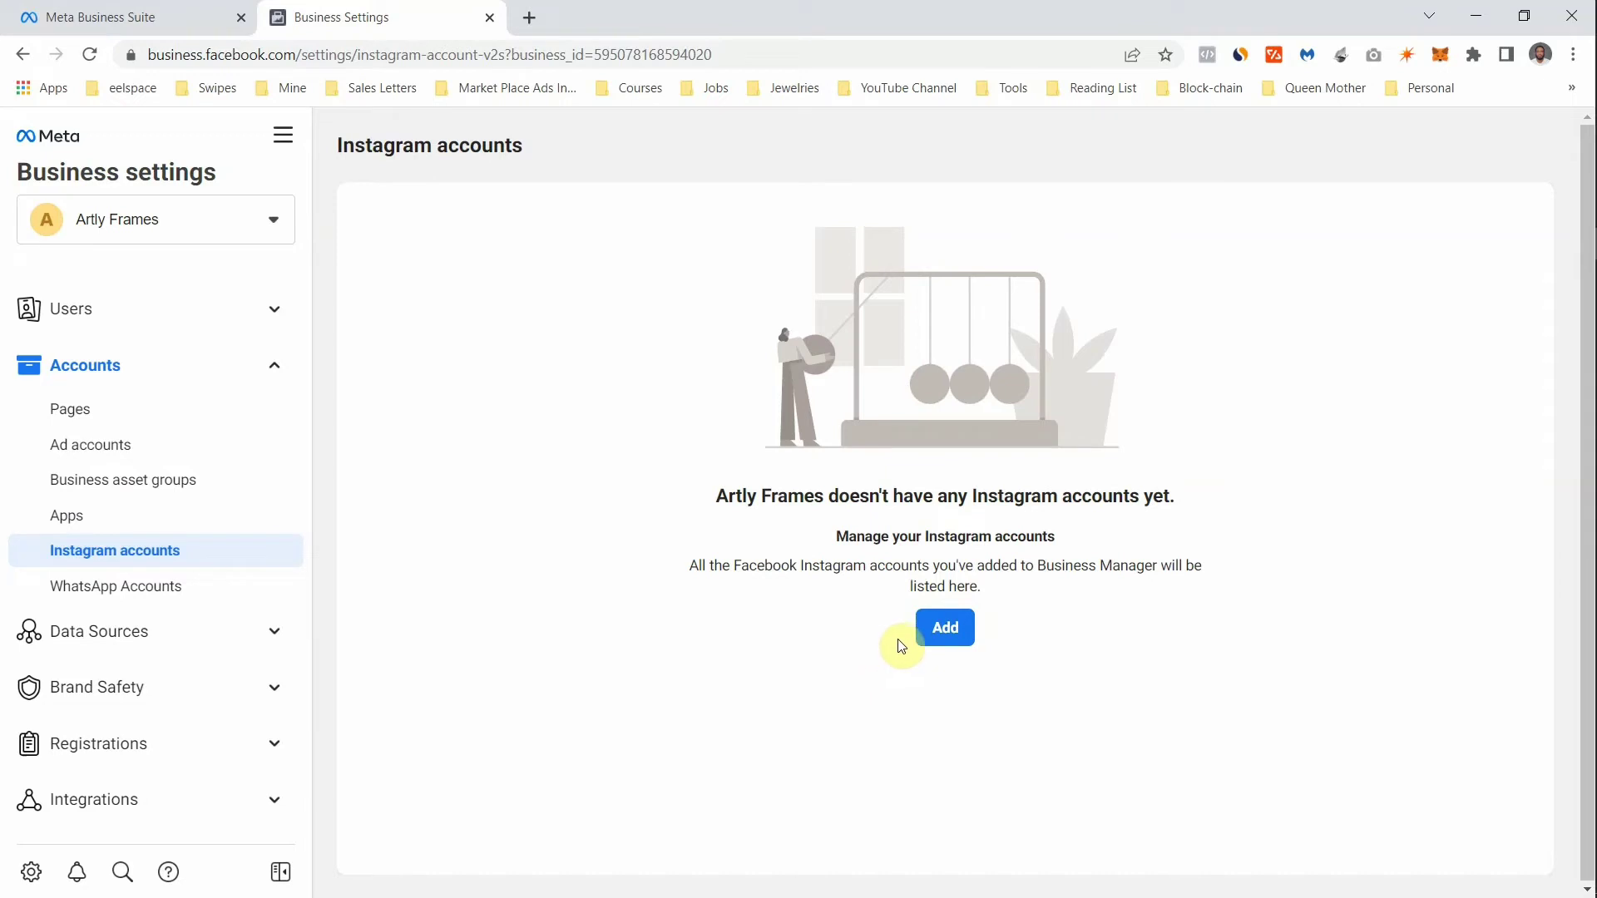
- Start connecting an Instagram account, close its login window without signing in, and head to WhatsApp Accounts
left_click(940, 638)
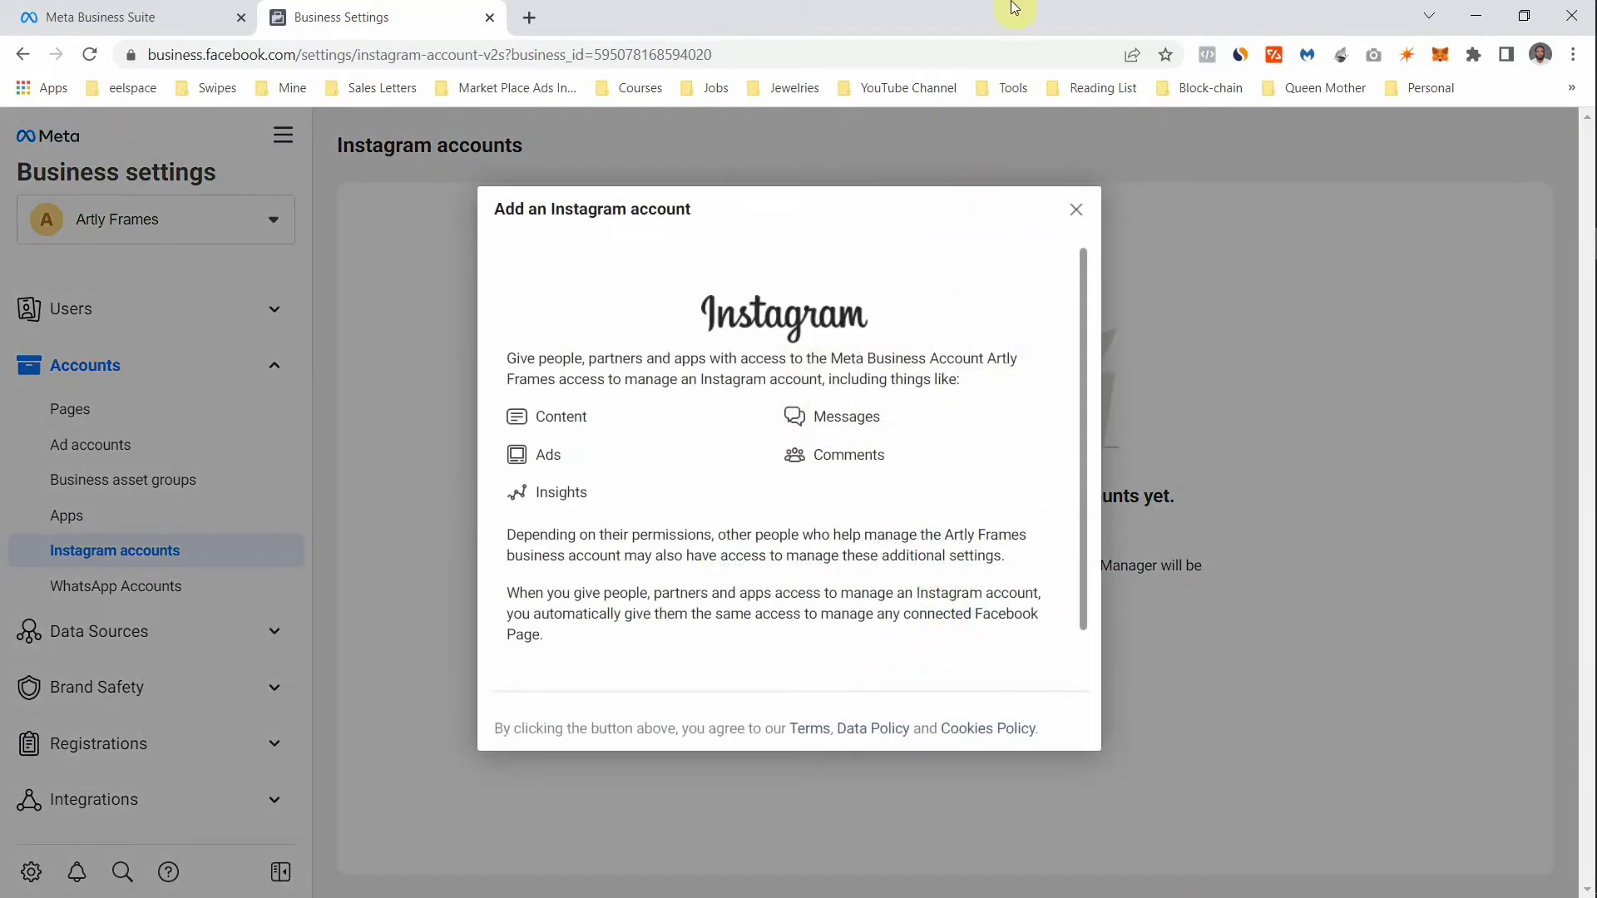
left_click_drag(1083, 399, 1078, 602)
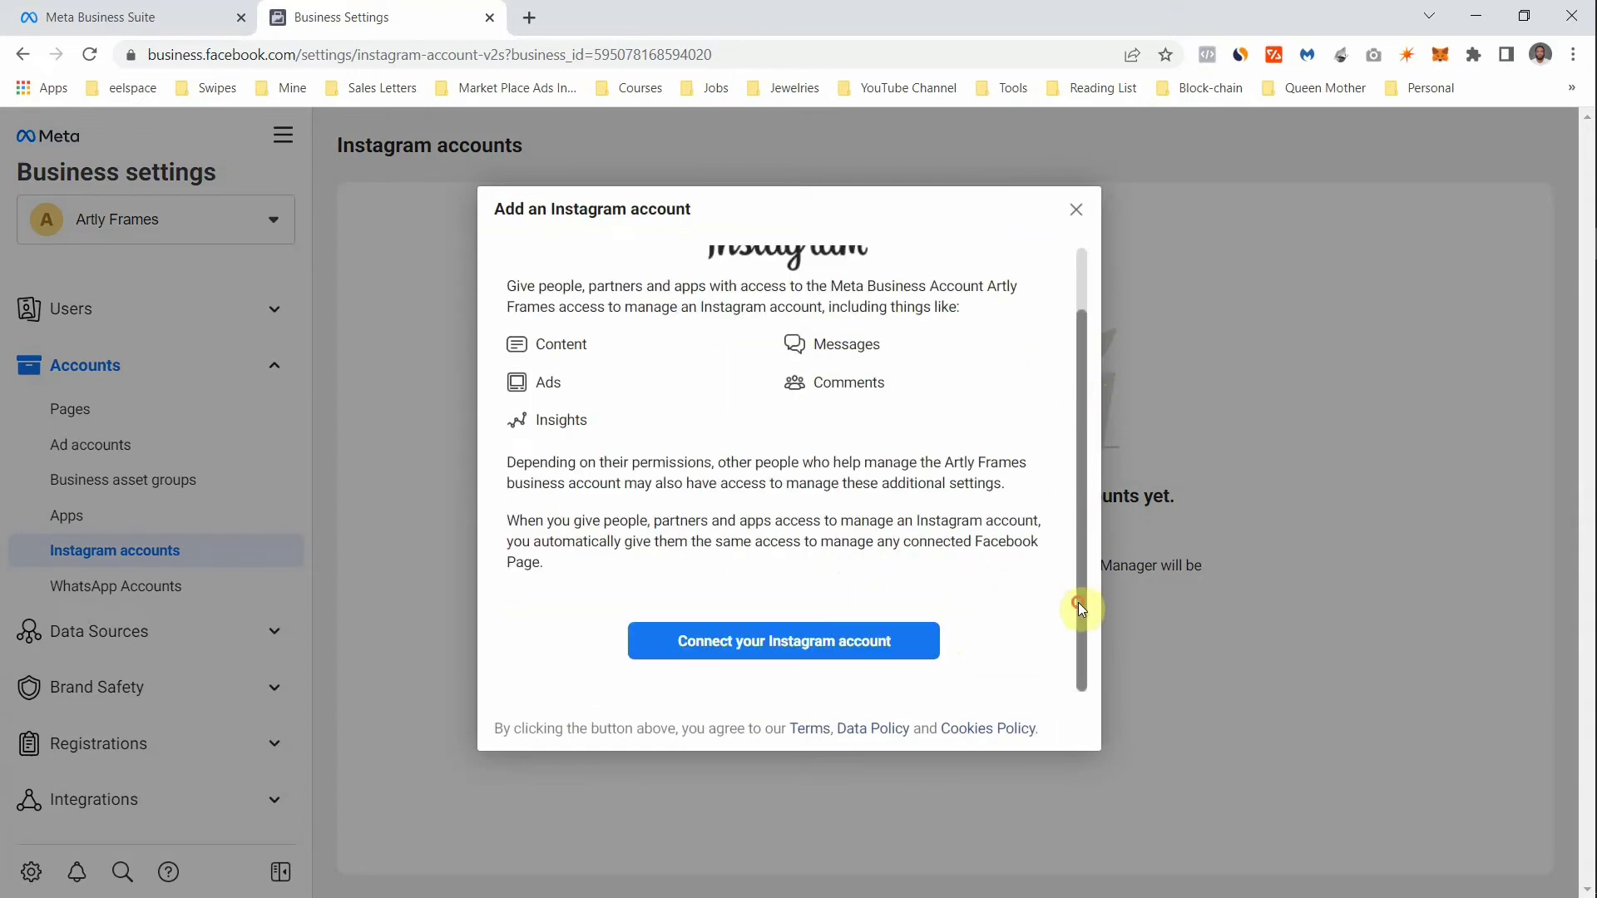
left_click(820, 641)
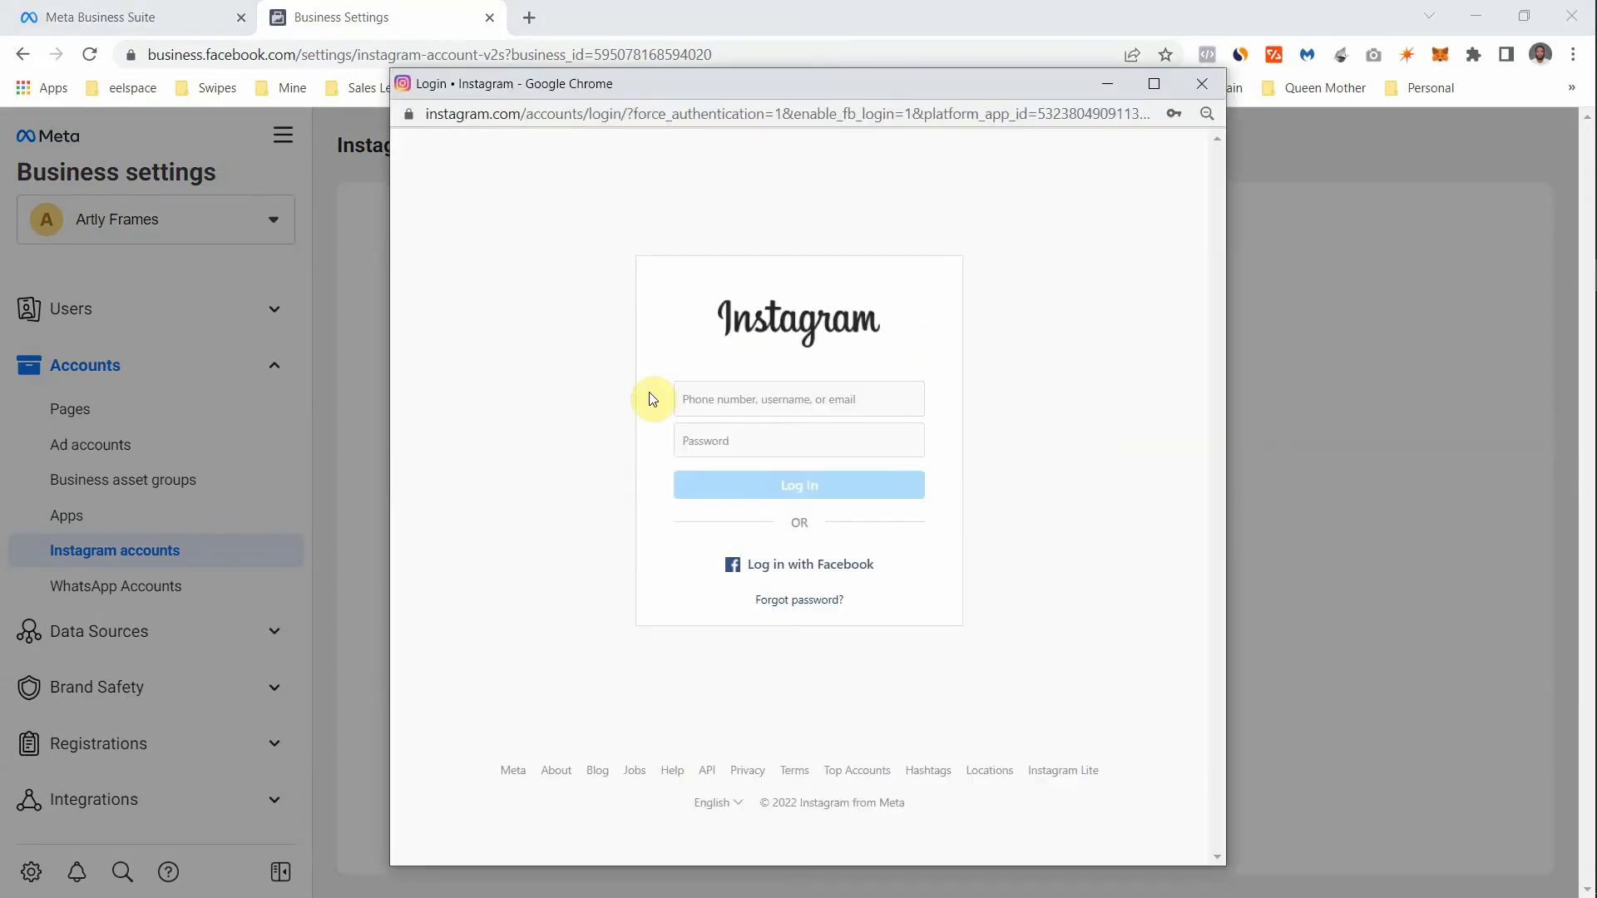
left_click(705, 400)
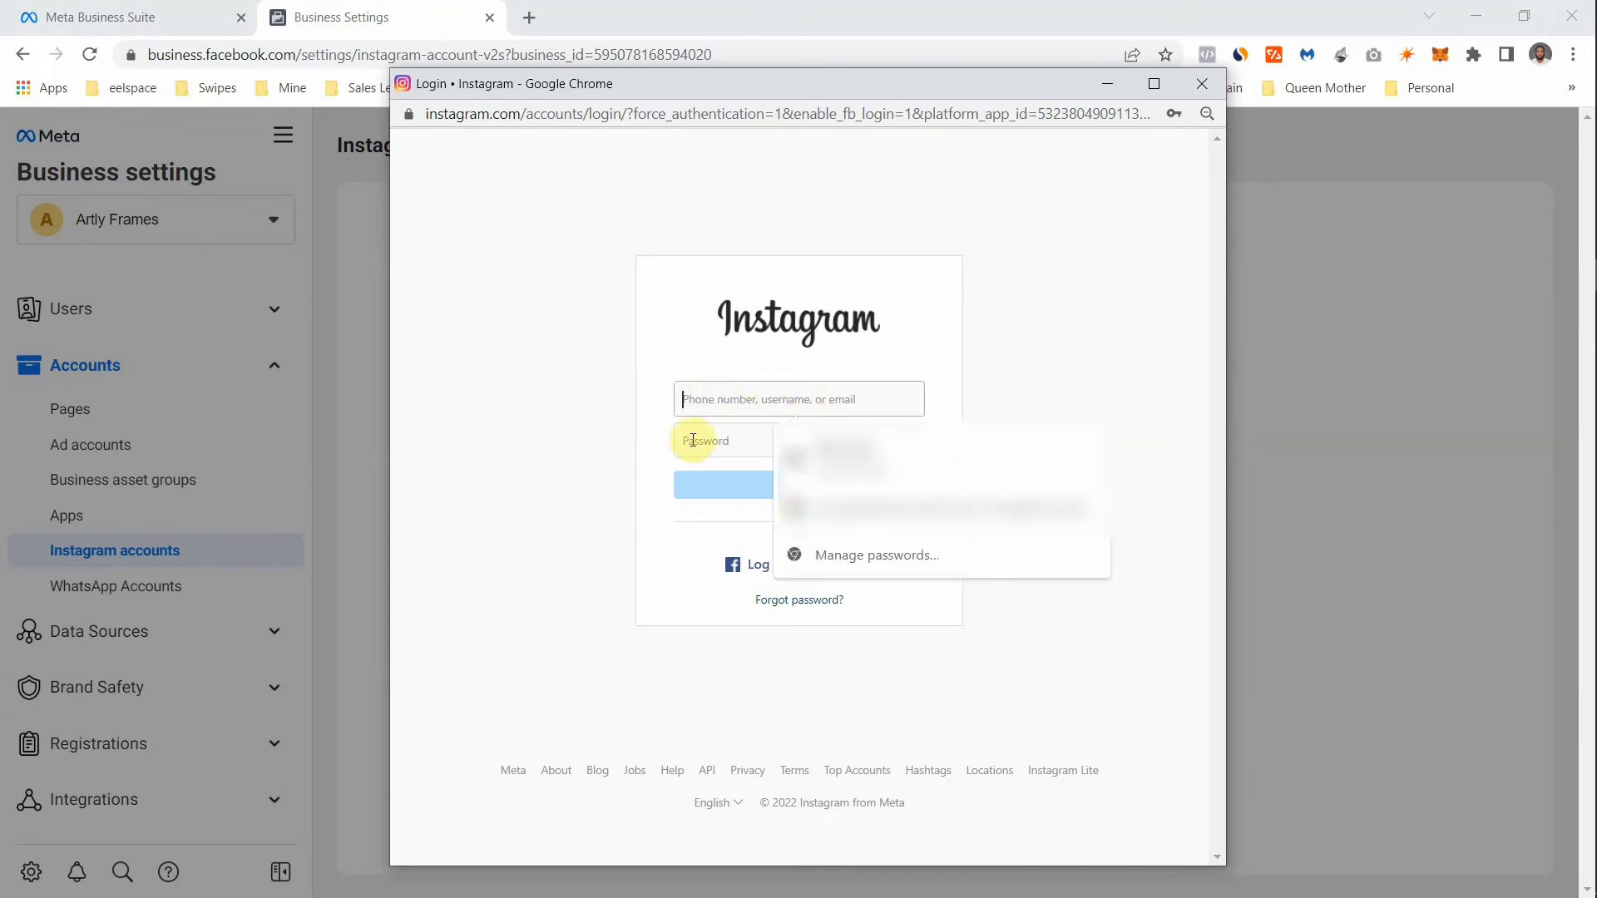
left_click(709, 441)
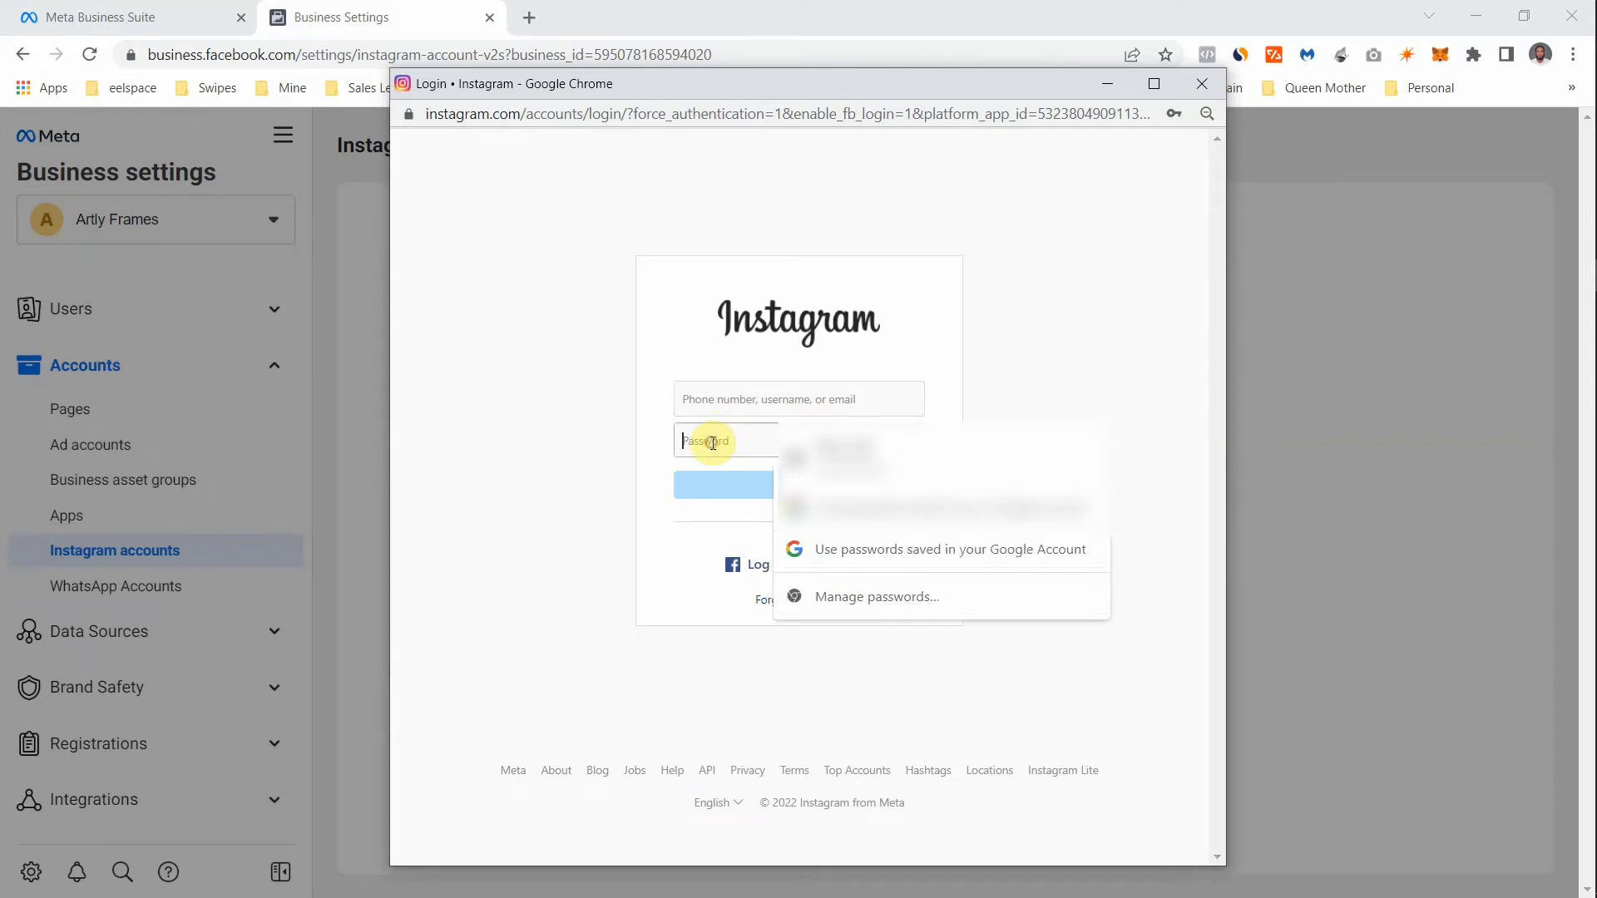
left_click(1081, 324)
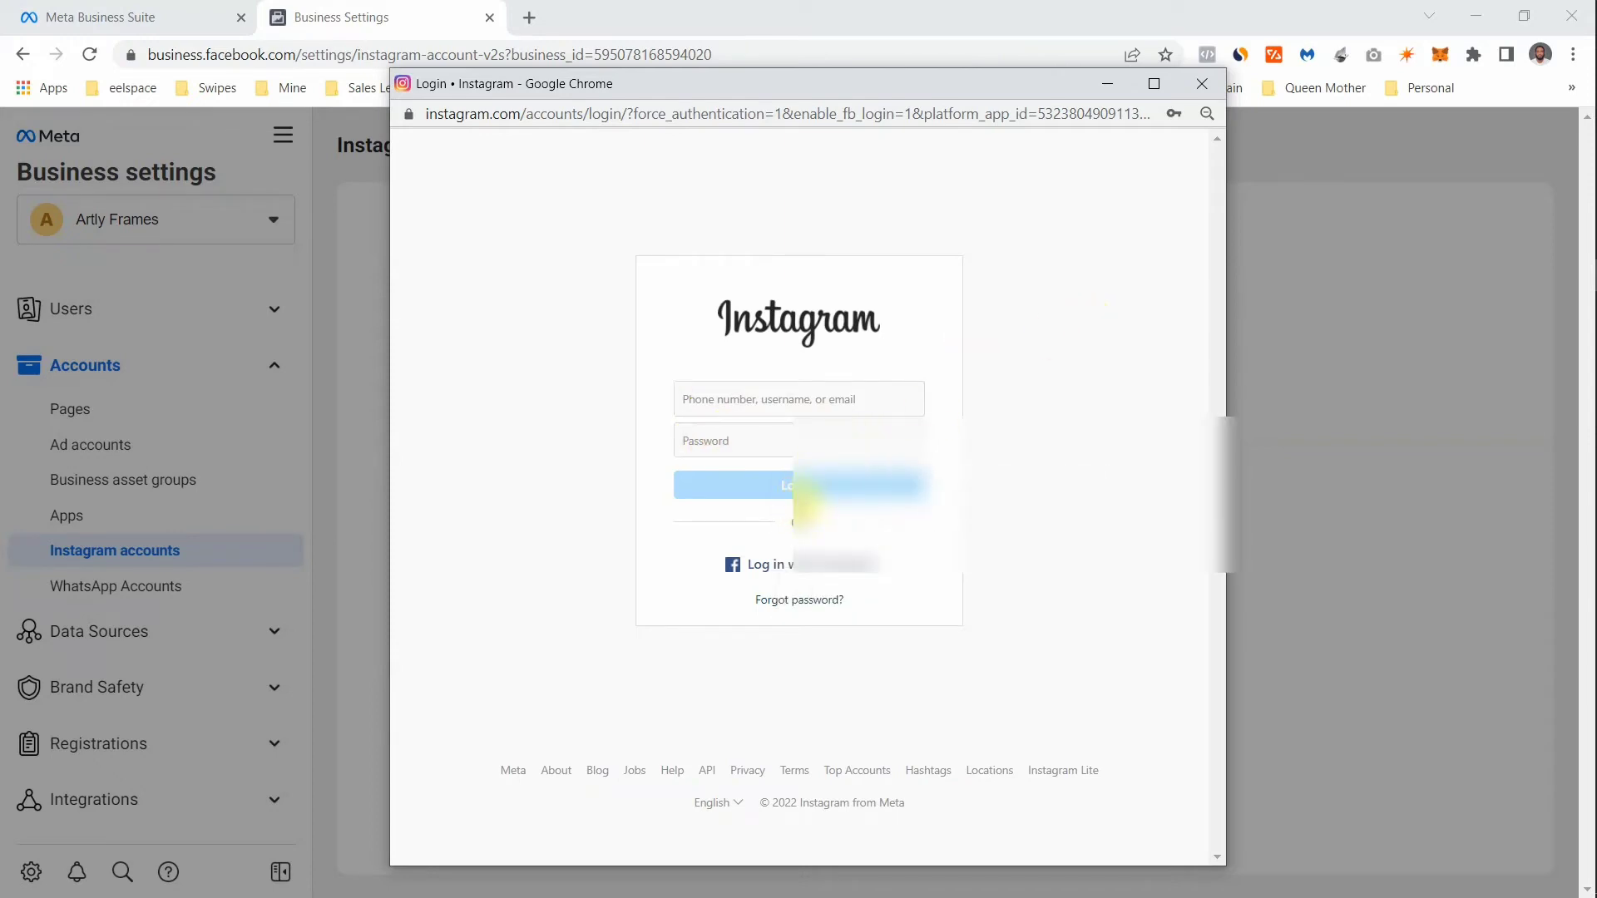
left_click(1208, 91)
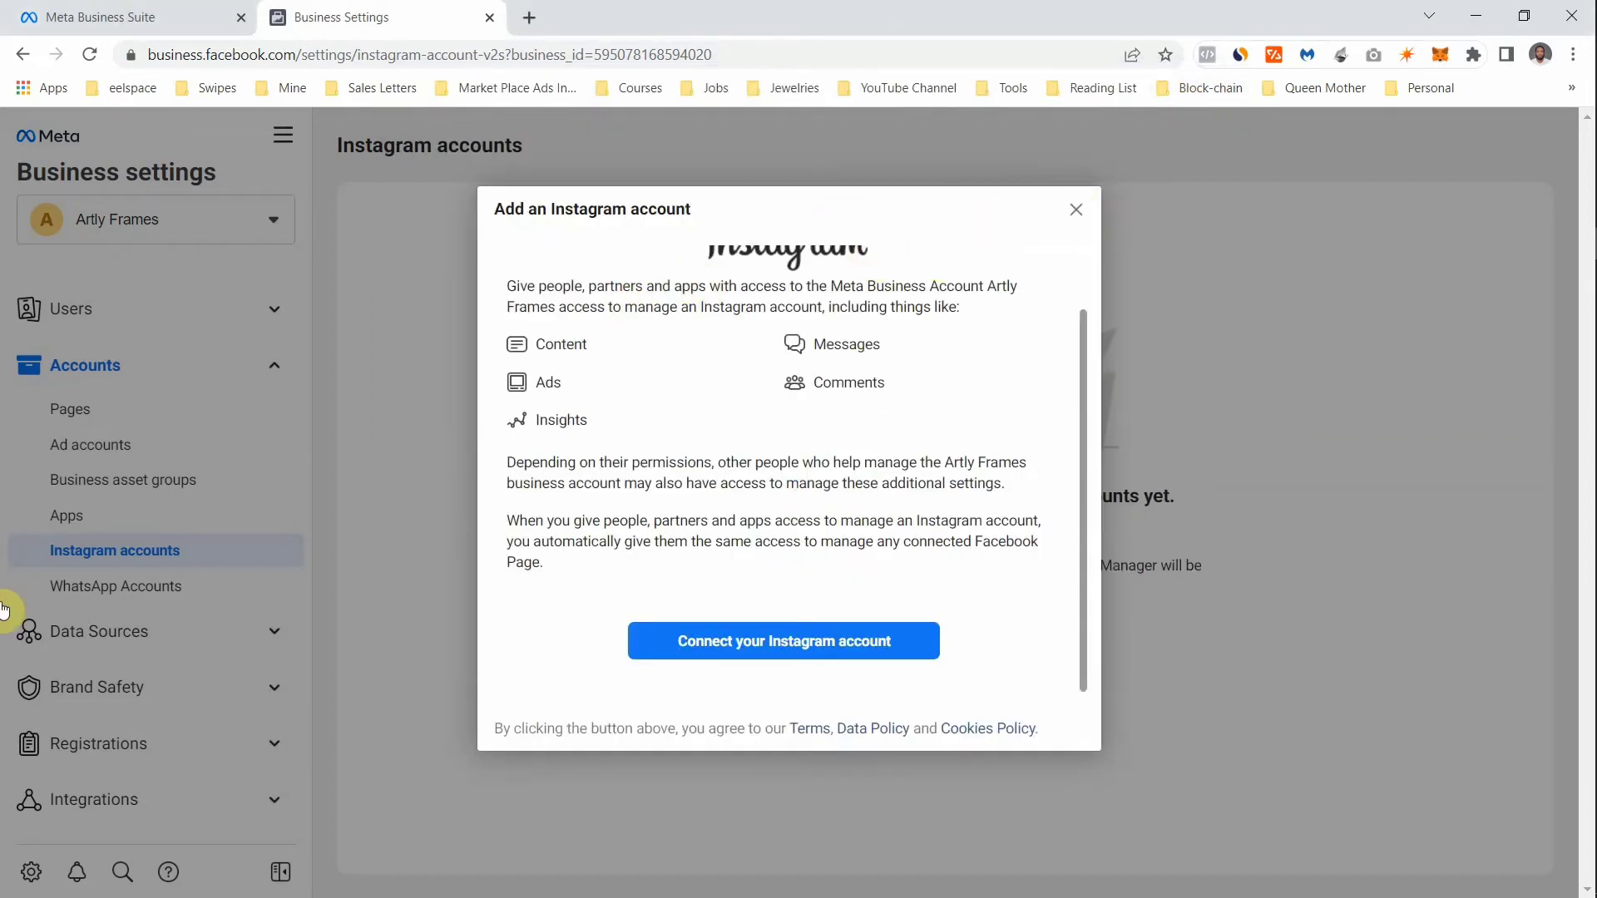
left_click(135, 590)
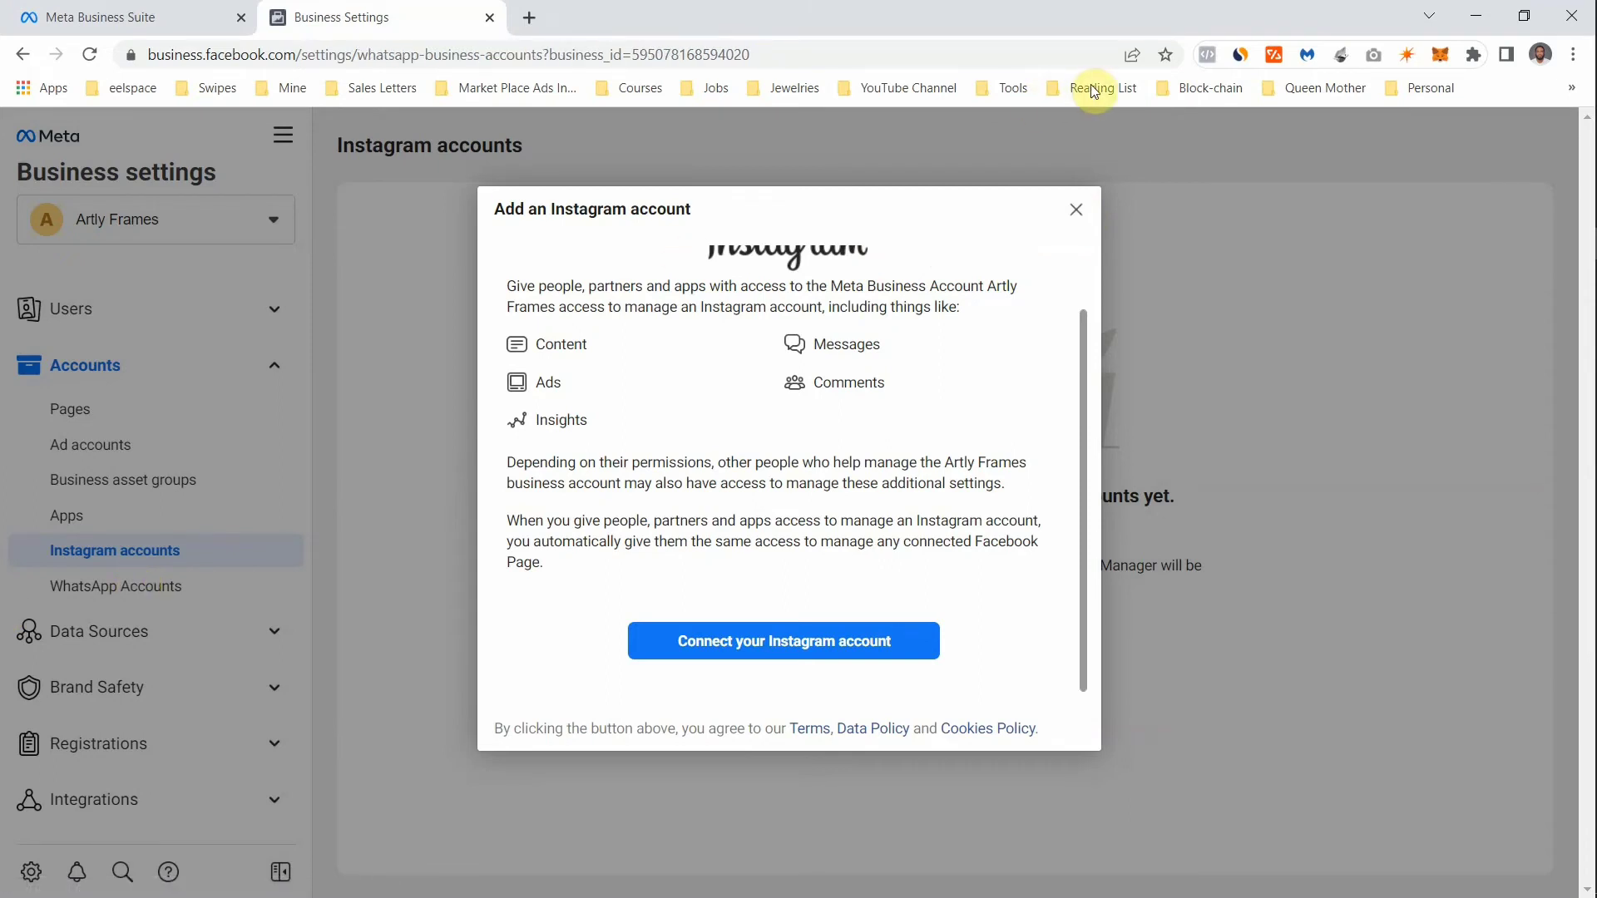
- Close the Instagram dialog and begin adding a WhatsApp account from WhatsApp Accounts
left_click(1075, 210)
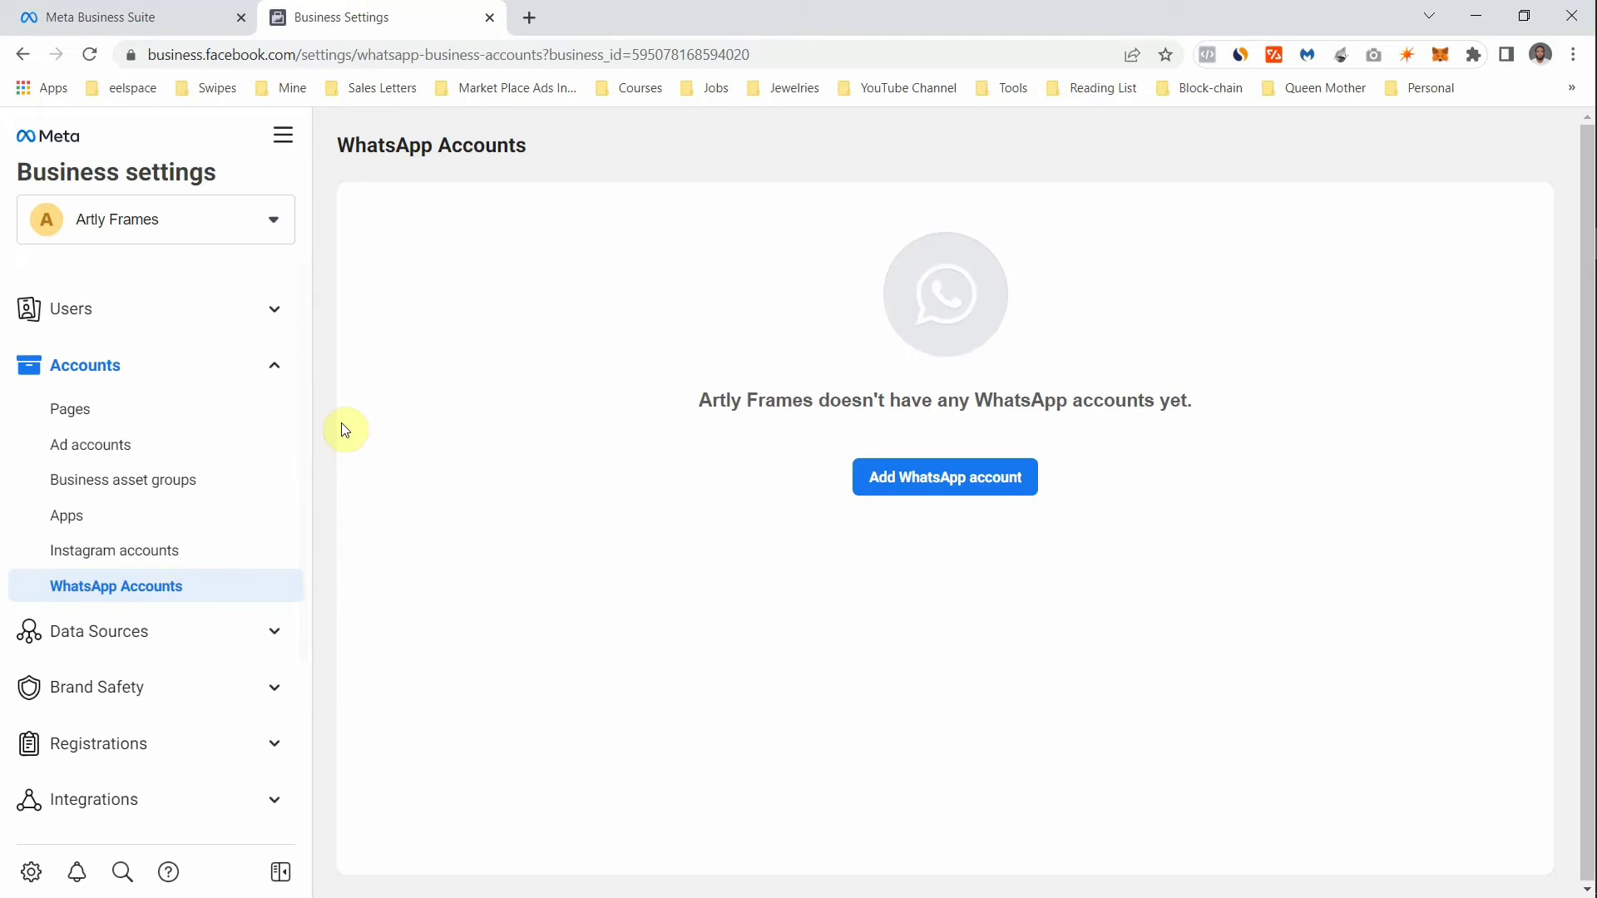
left_click(219, 589)
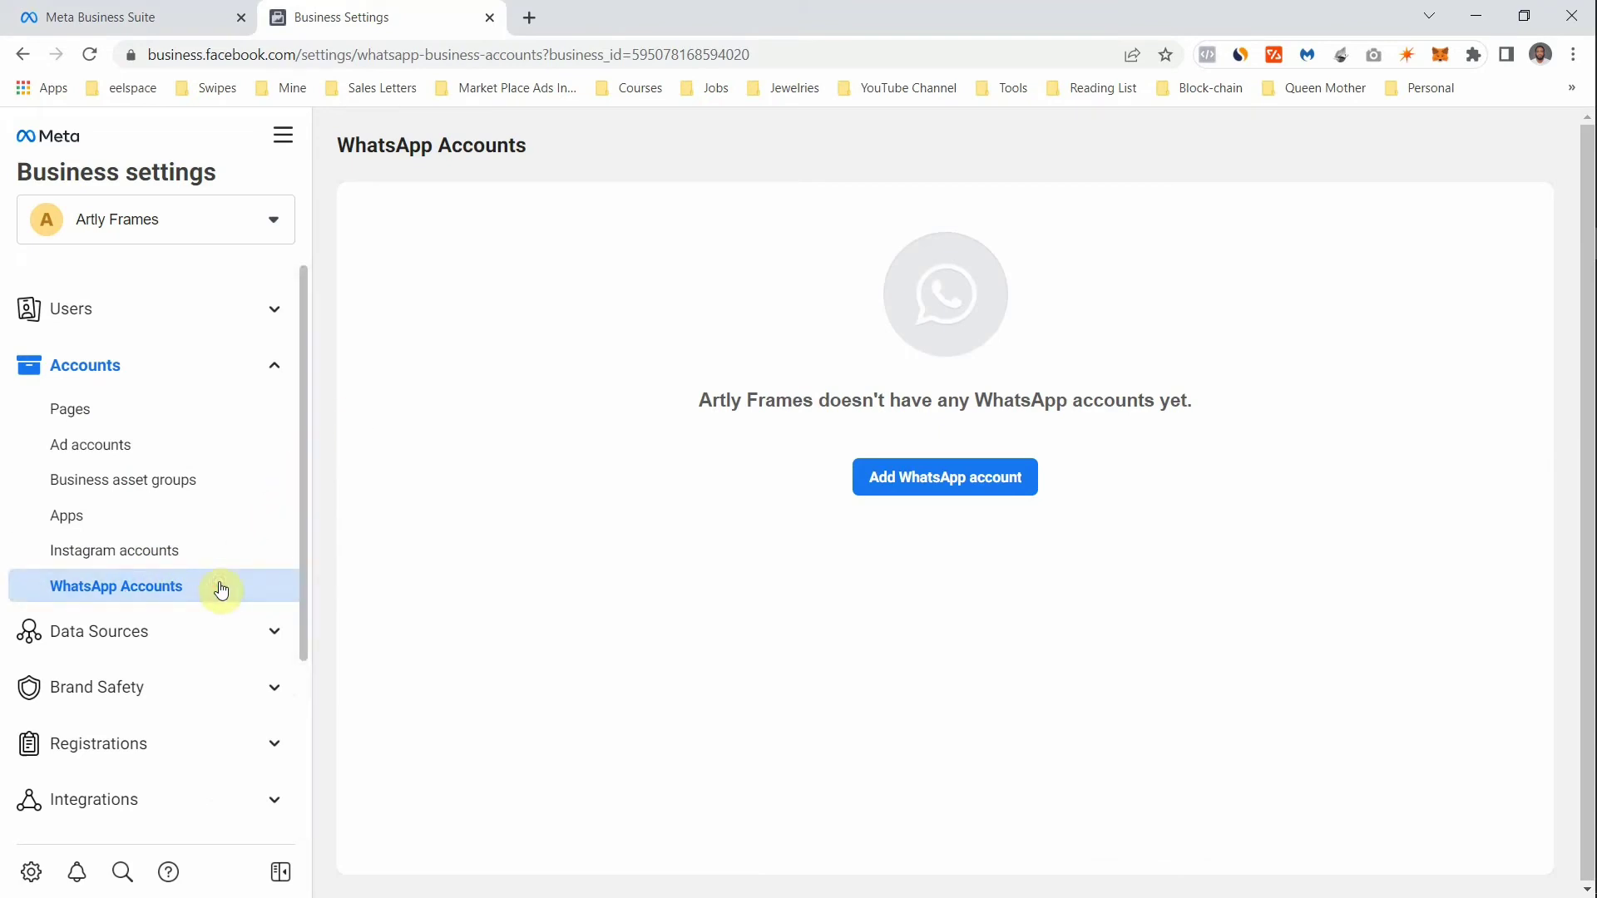
left_click(957, 480)
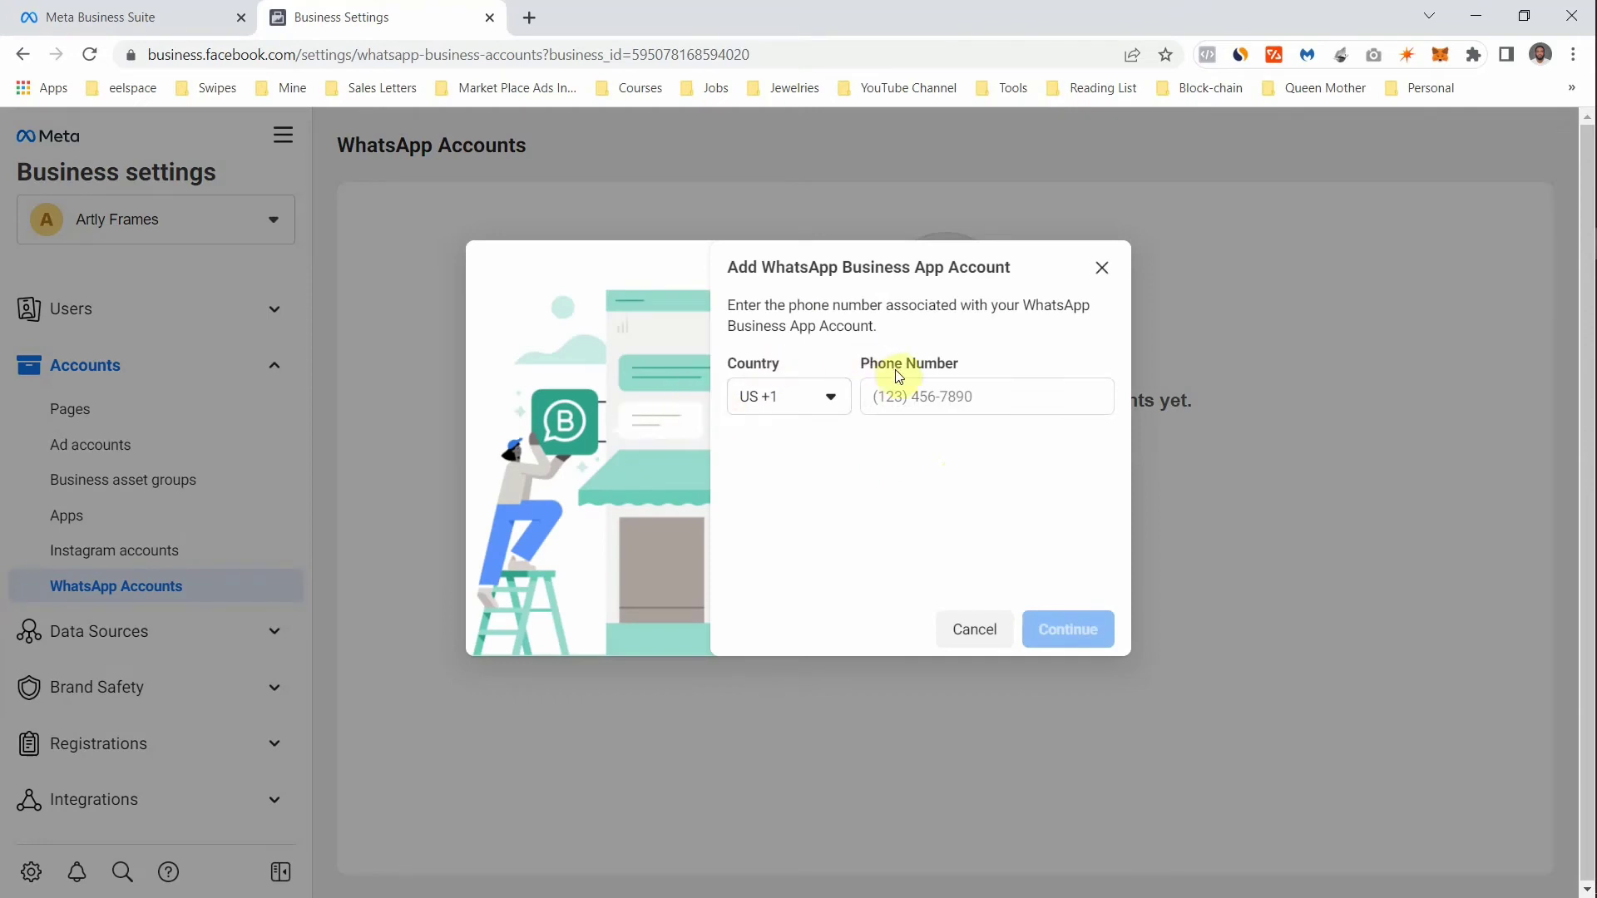
- Look over the country codes and phone number field, cancel, and expand Data Sources
left_click(813, 414)
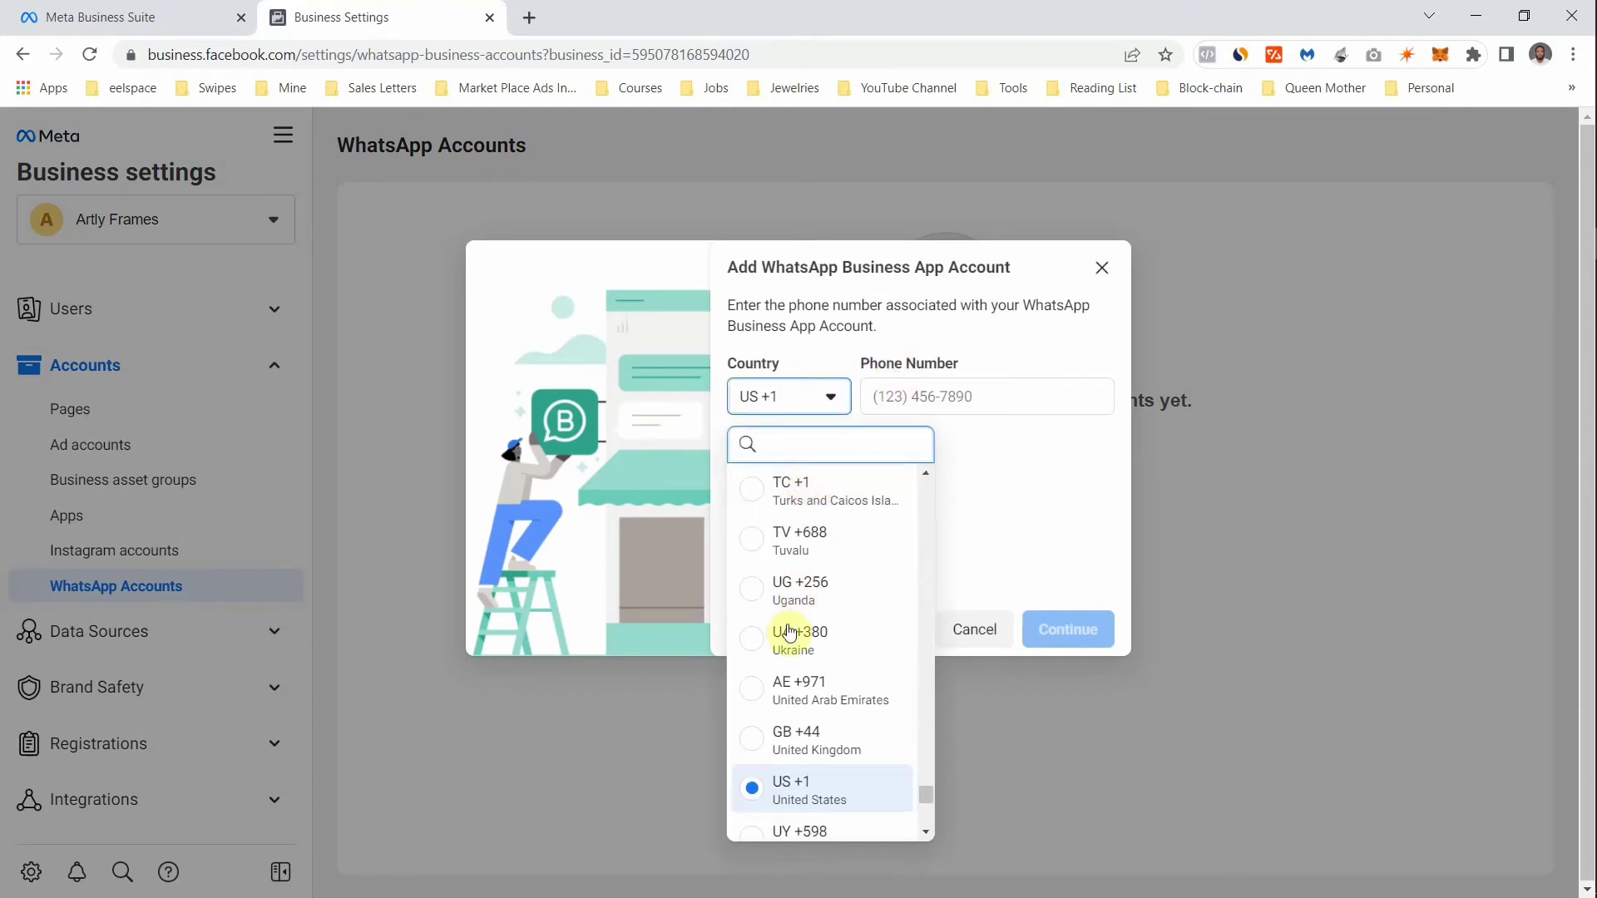
left_click(900, 391)
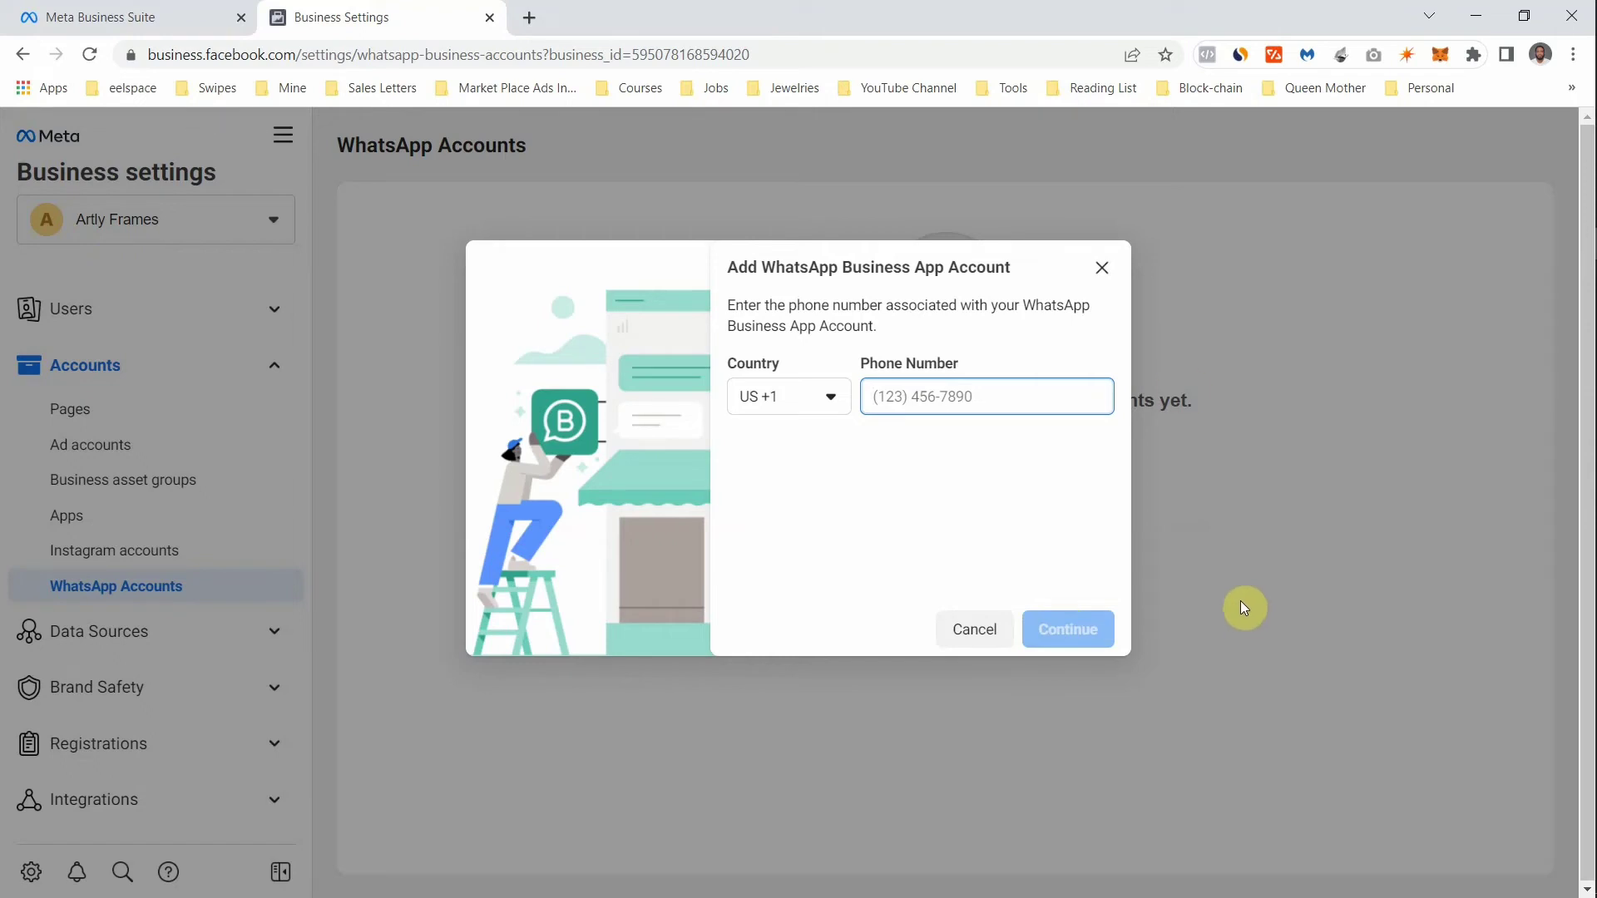
left_click(1102, 267)
left_click(272, 429)
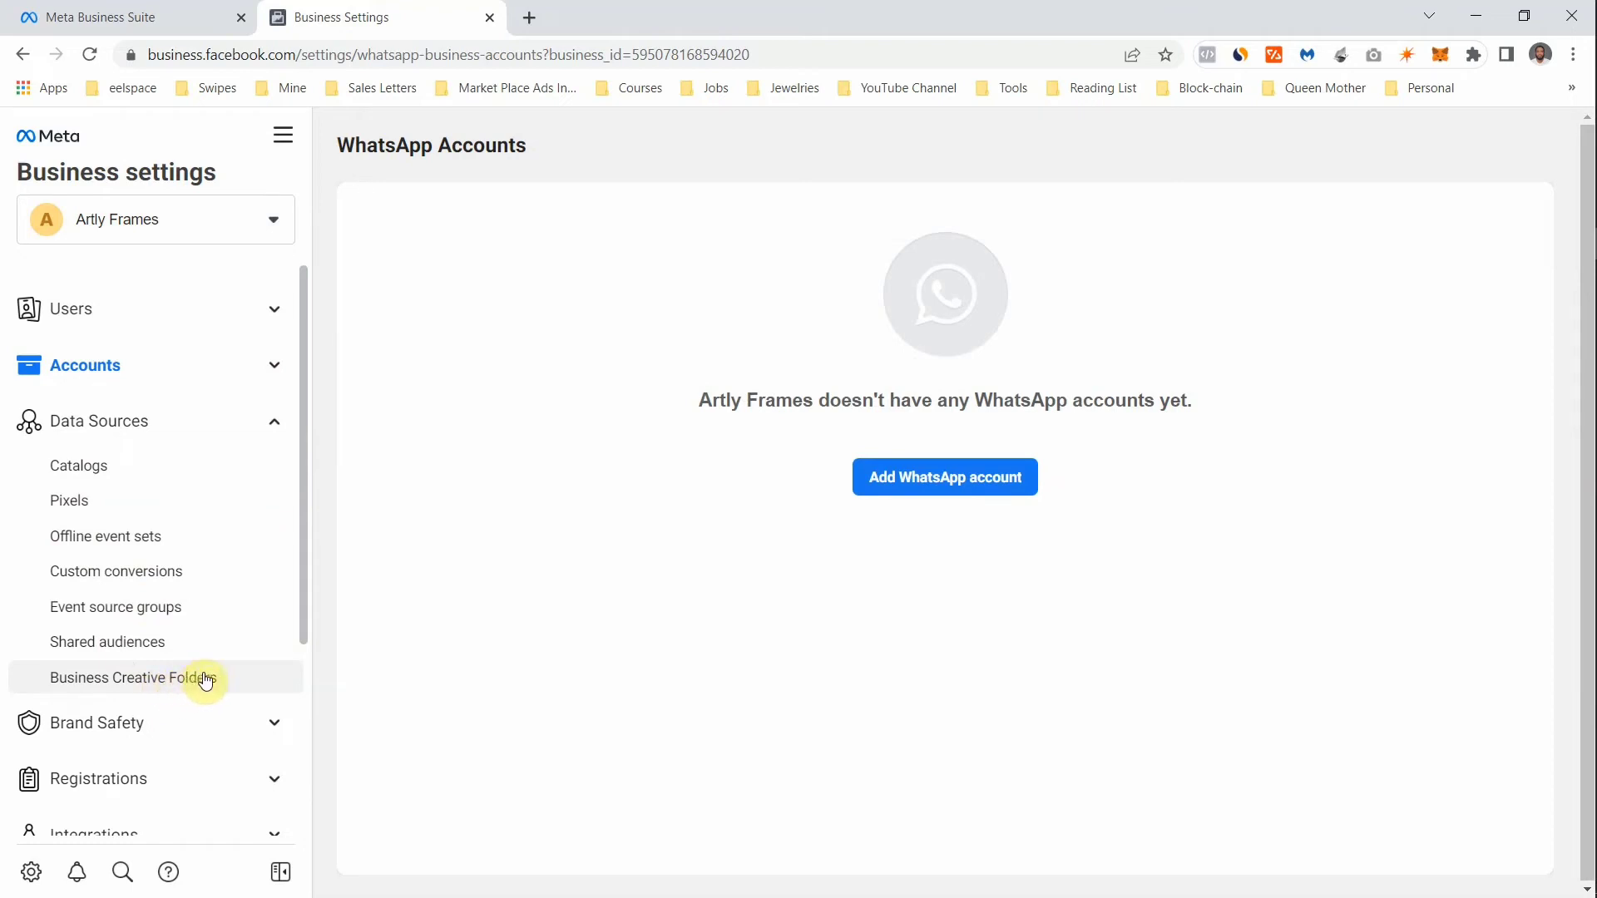
- View the empty Pixels page under Data Sources, then expand Brand Safety to reveal Domains and Block lists
left_click(275, 424)
left_click(277, 424)
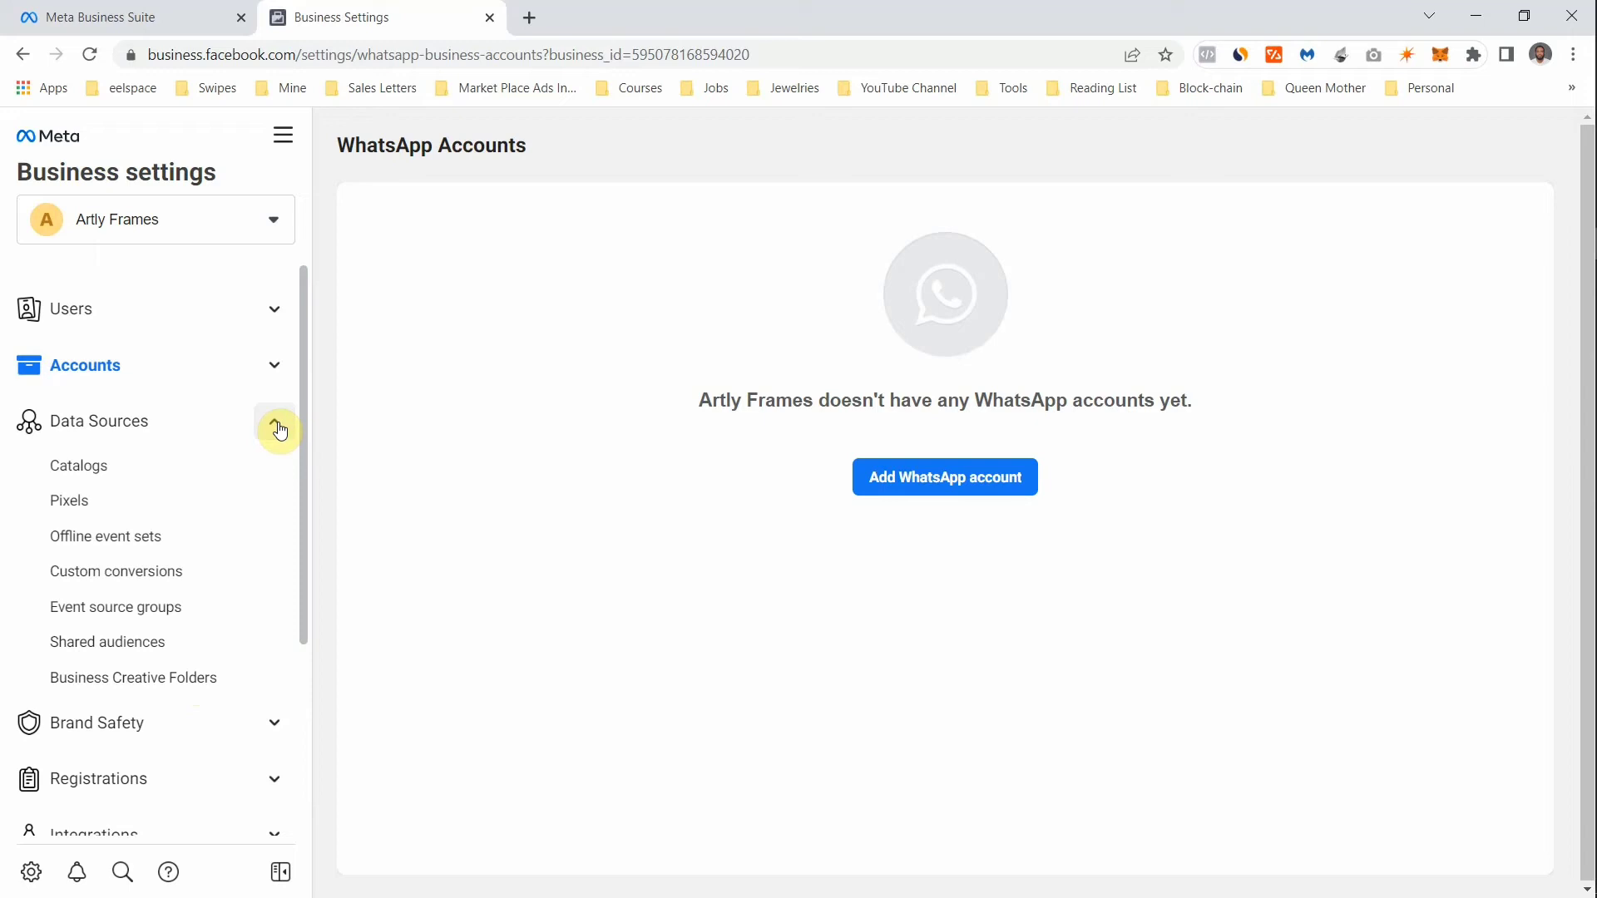
left_click(109, 516)
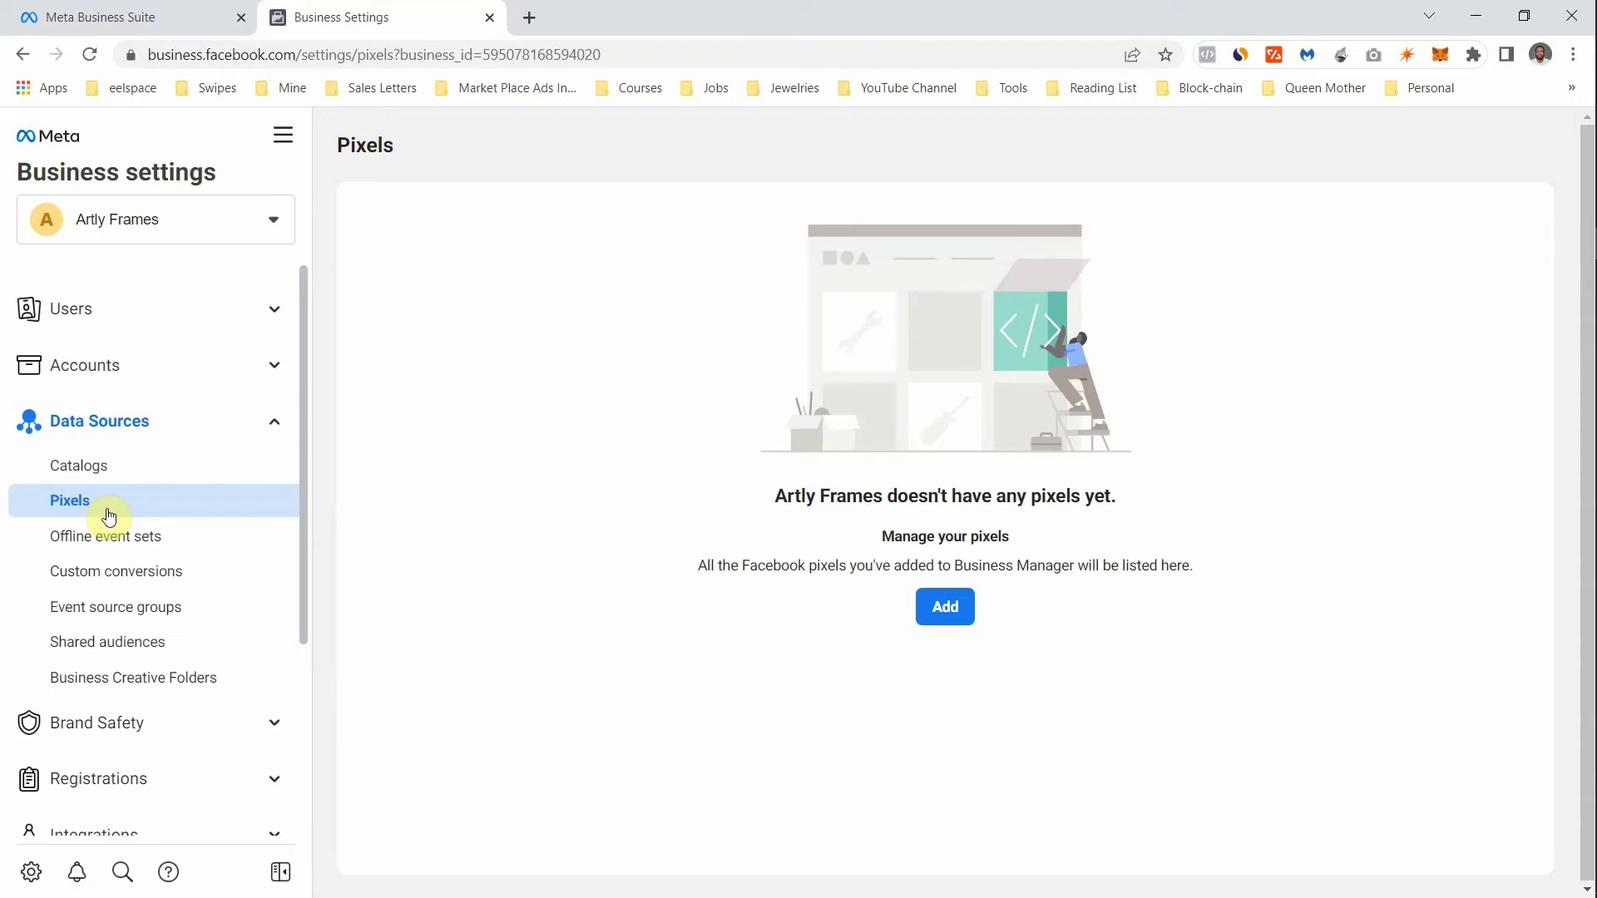
left_click(260, 416)
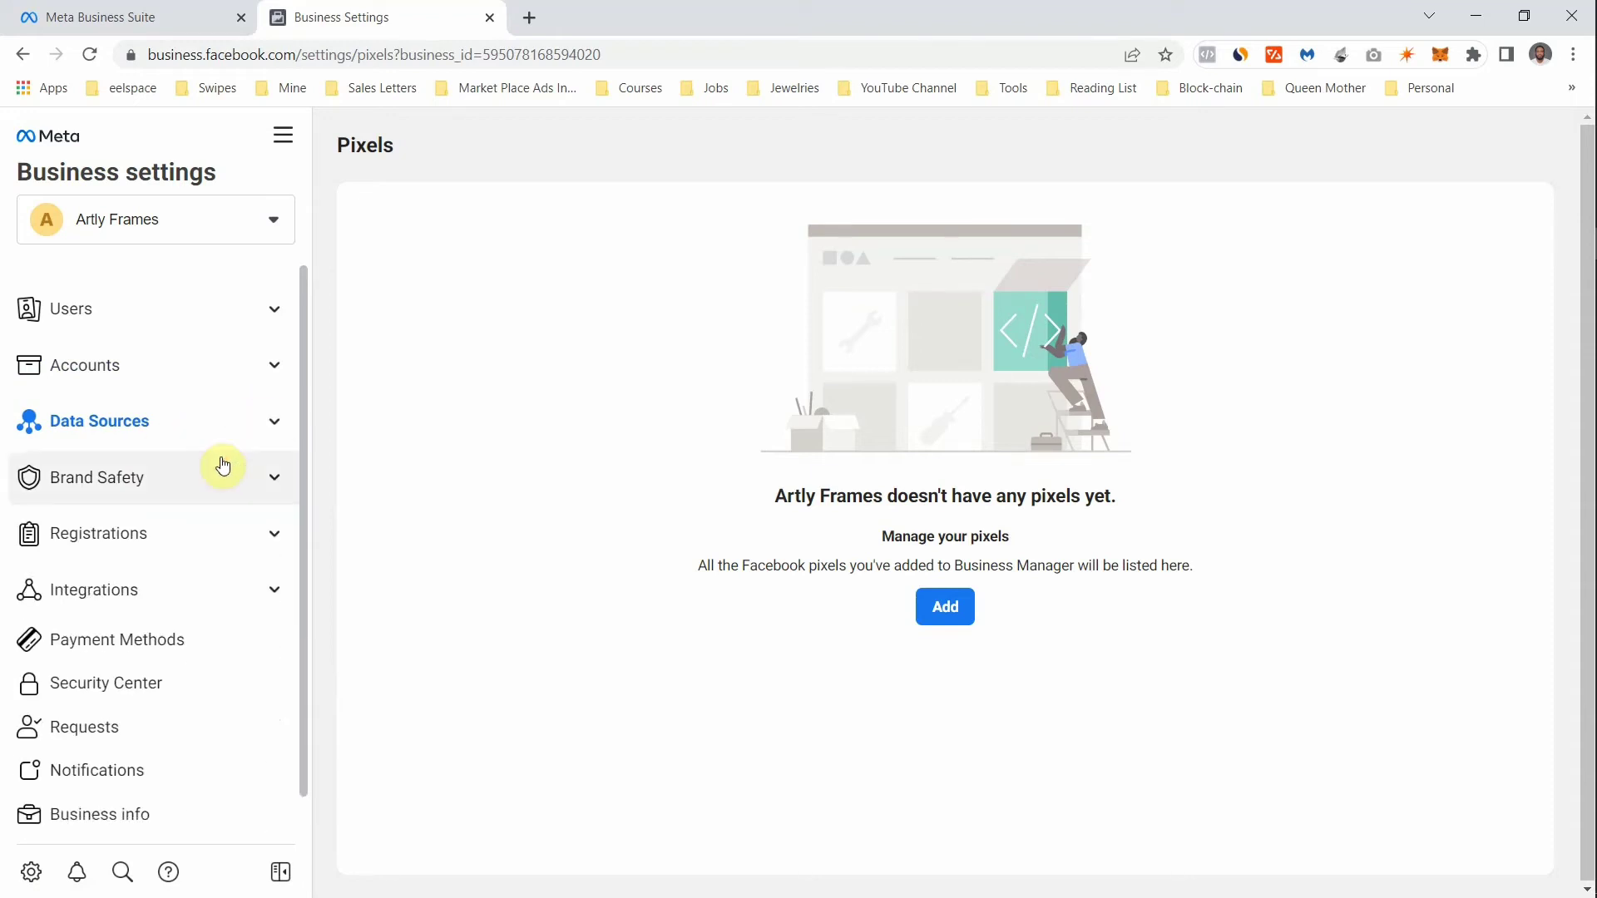
left_click(221, 468)
- On Brand Safety > Domains, start adding a domain and type the business's website domain
left_click(172, 534)
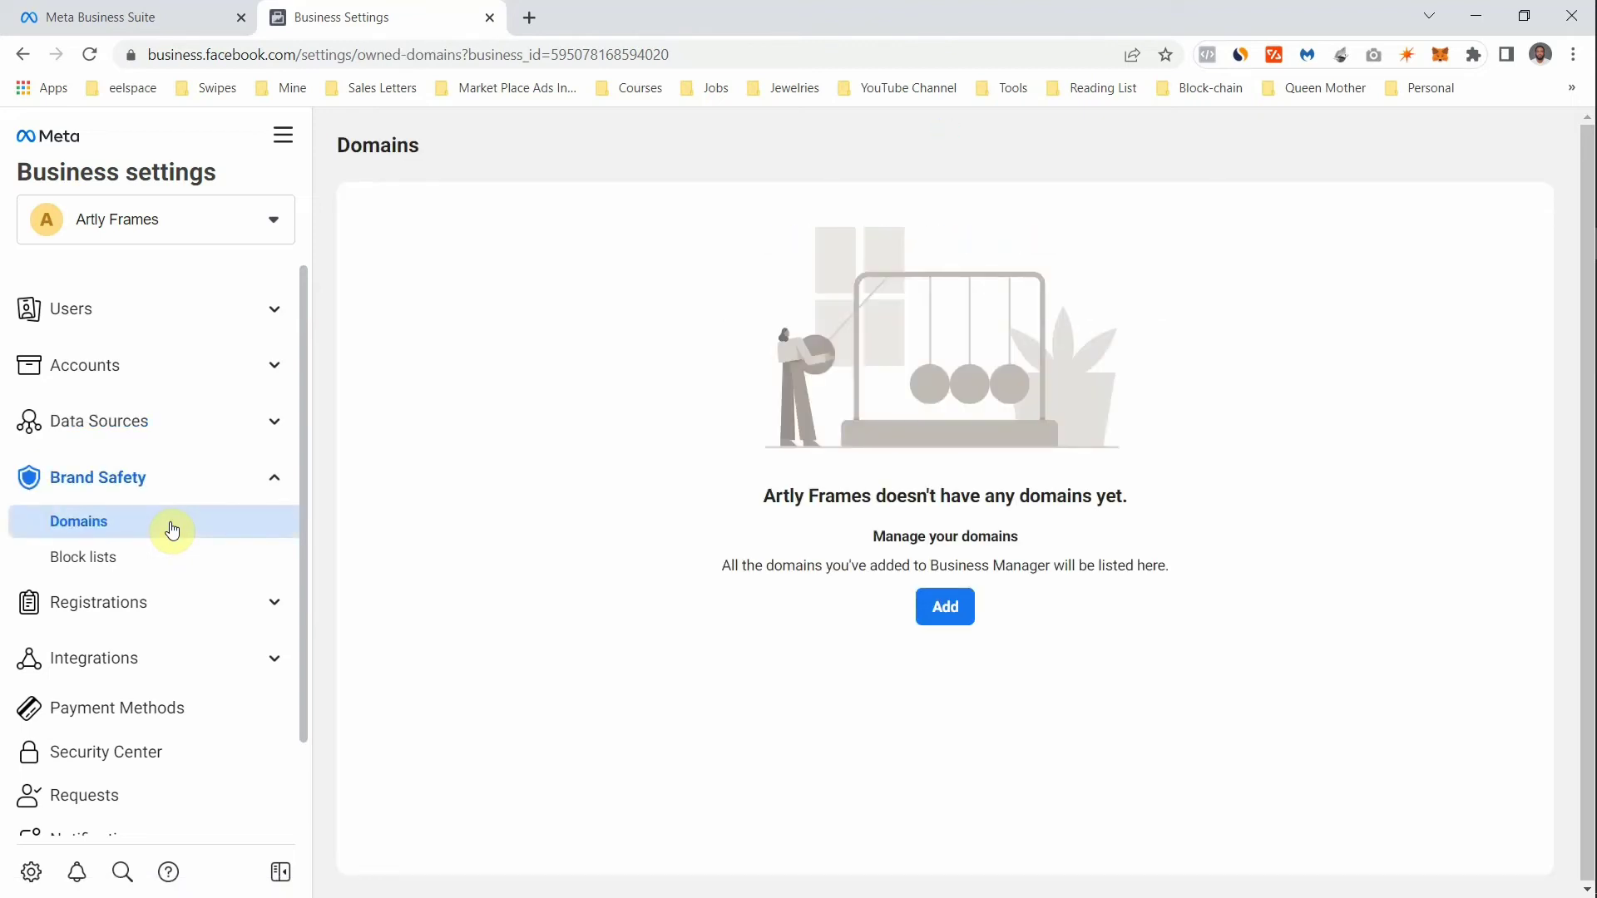
left_click(953, 607)
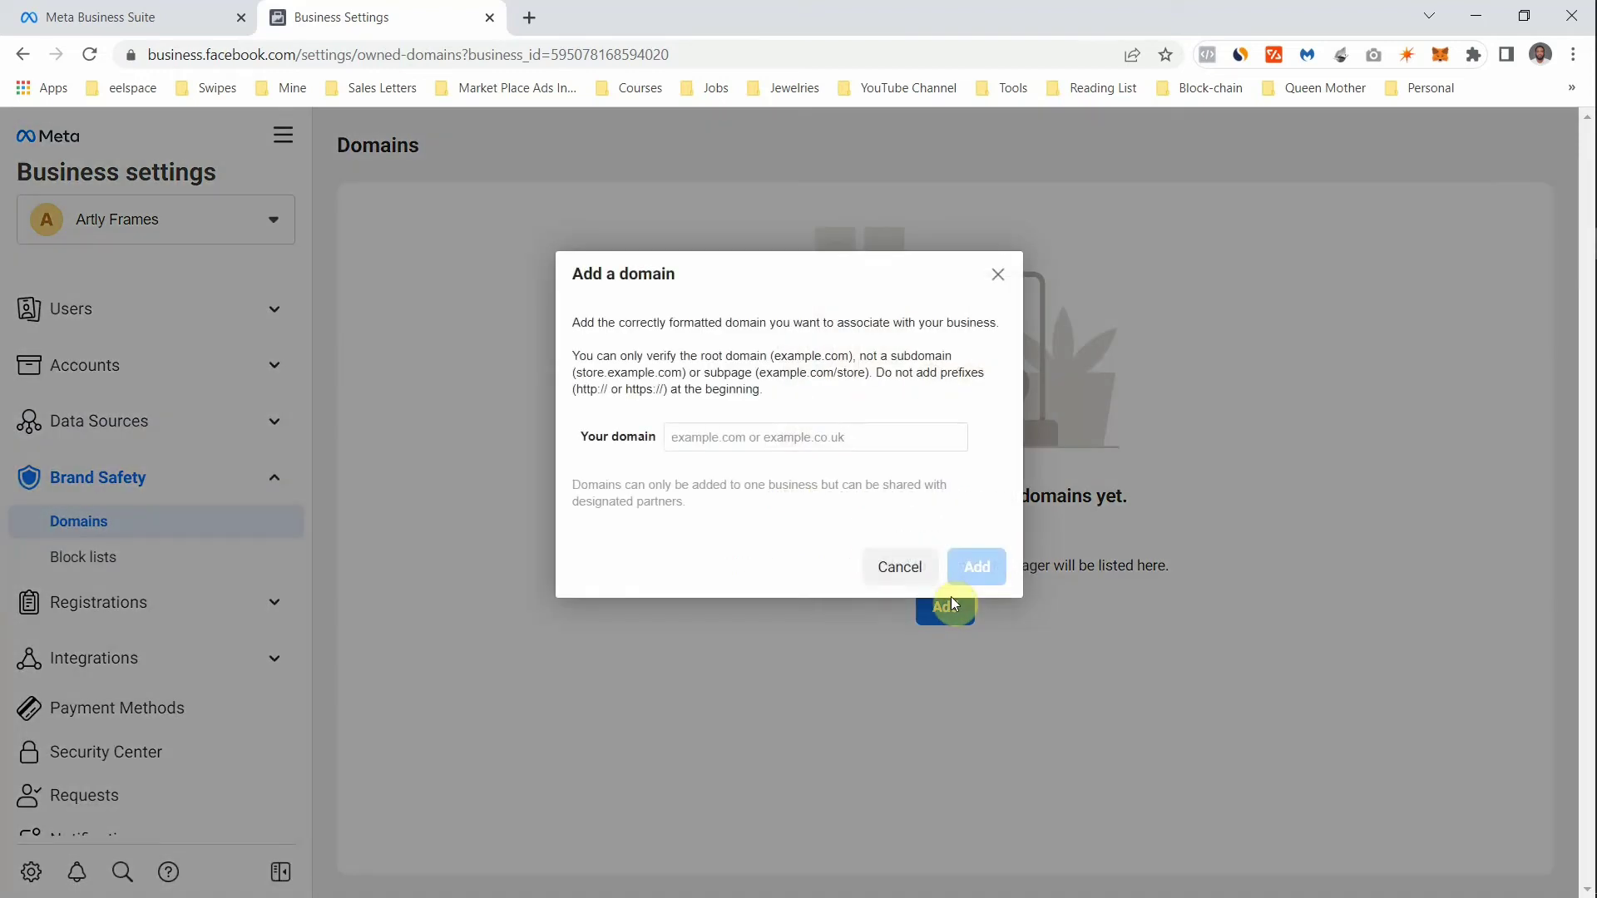
left_click(810, 438)
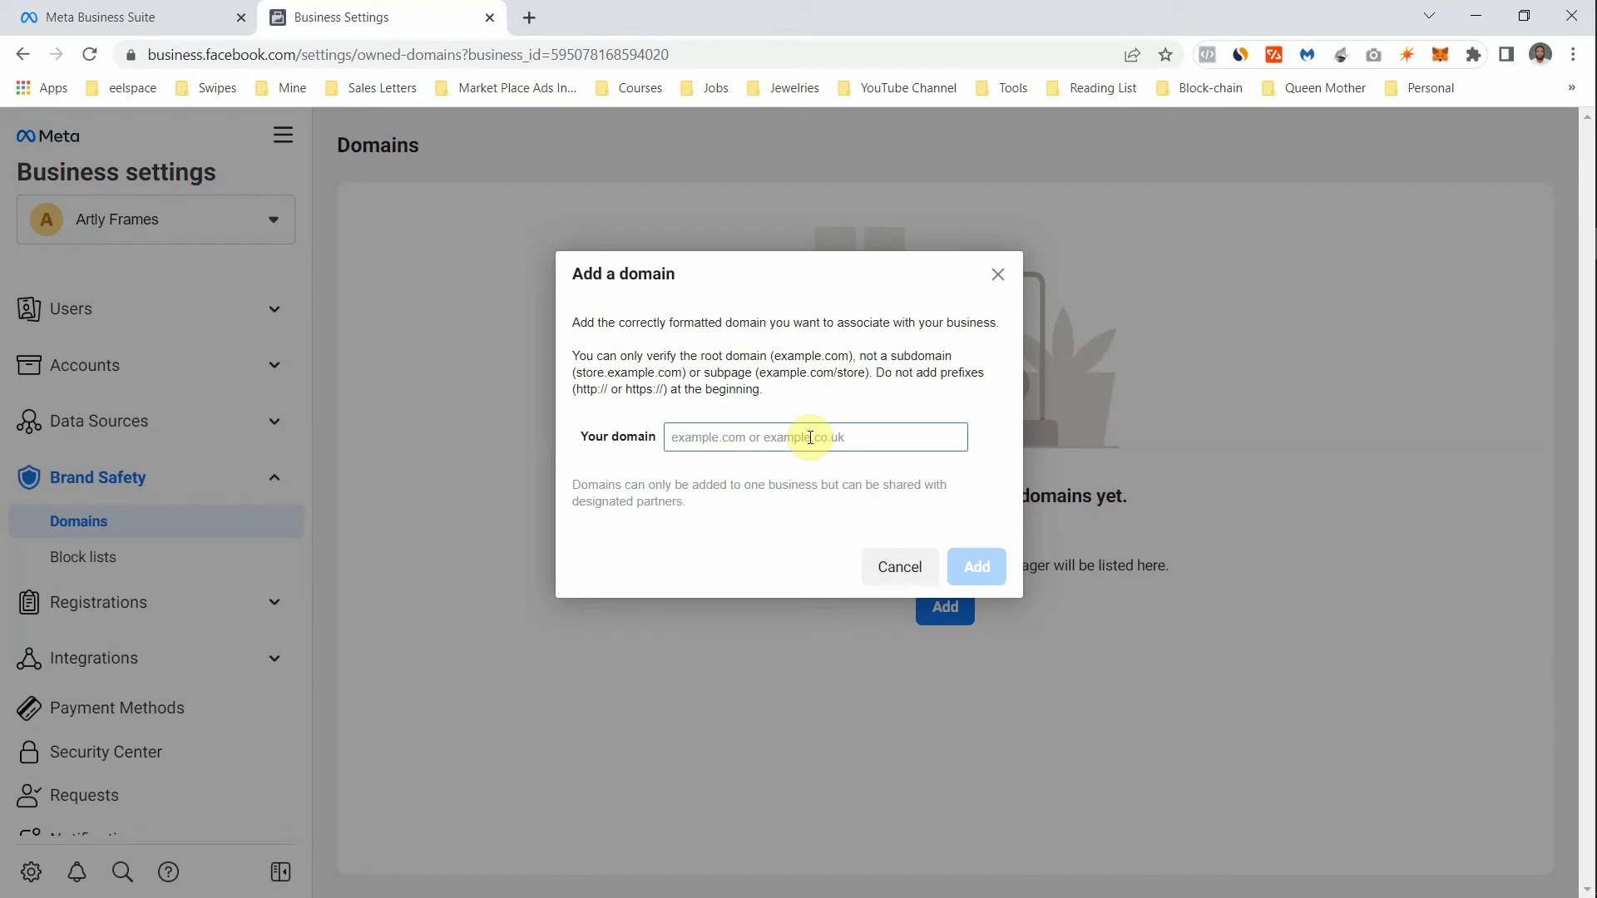
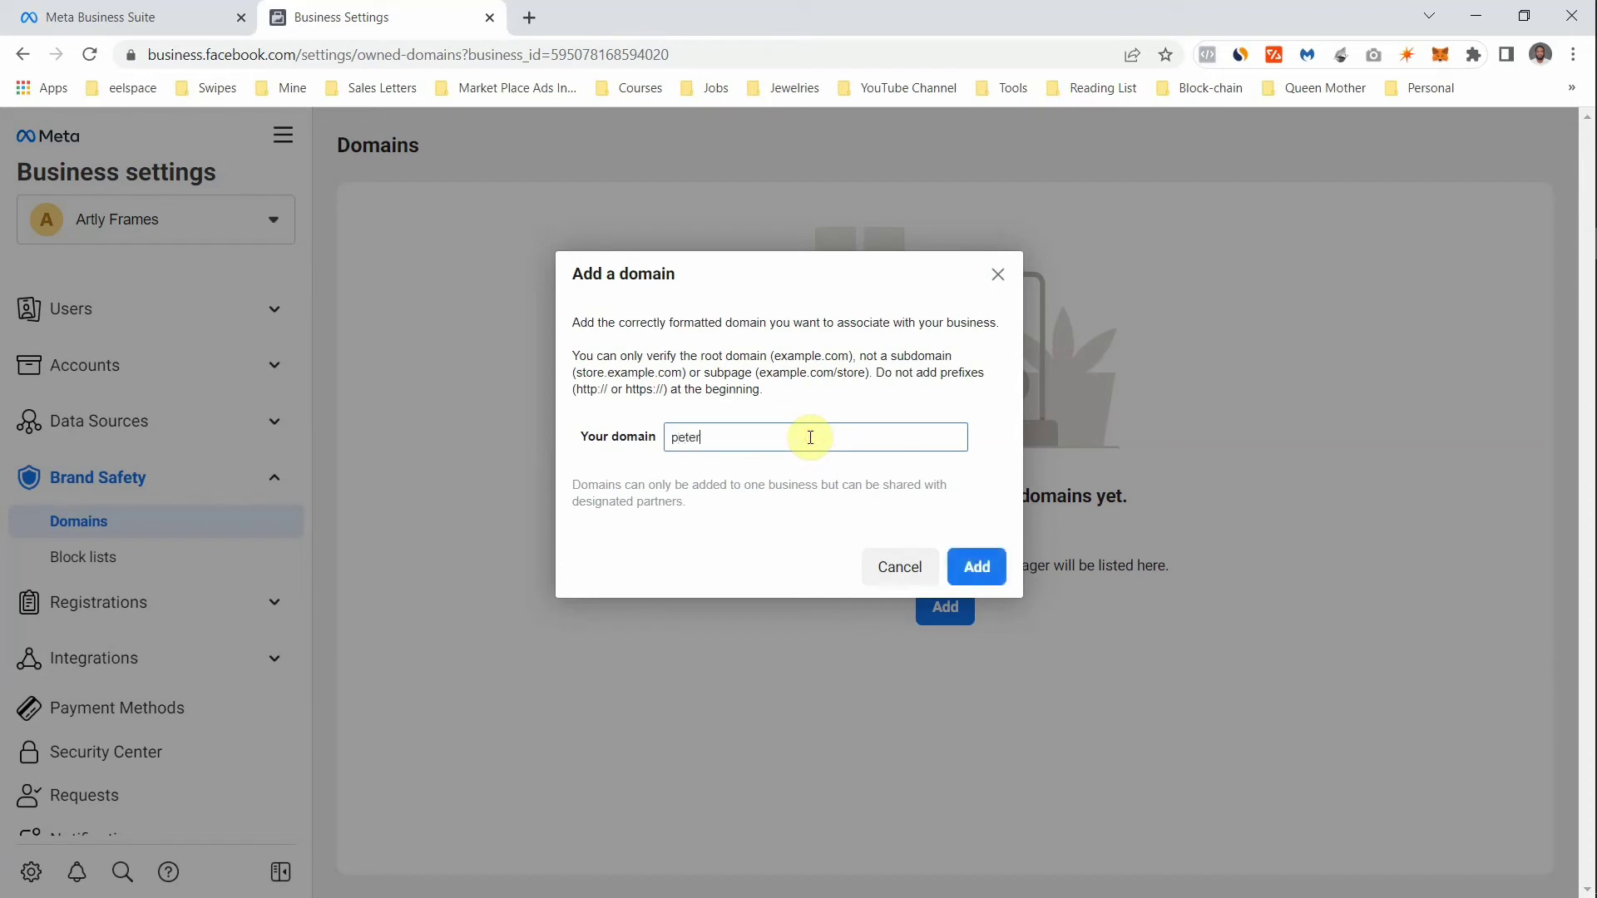
- Submit the domain, peek at Registrations and Integrations, and open Payment Methods, which lists none
left_click(970, 570)
left_click(270, 536)
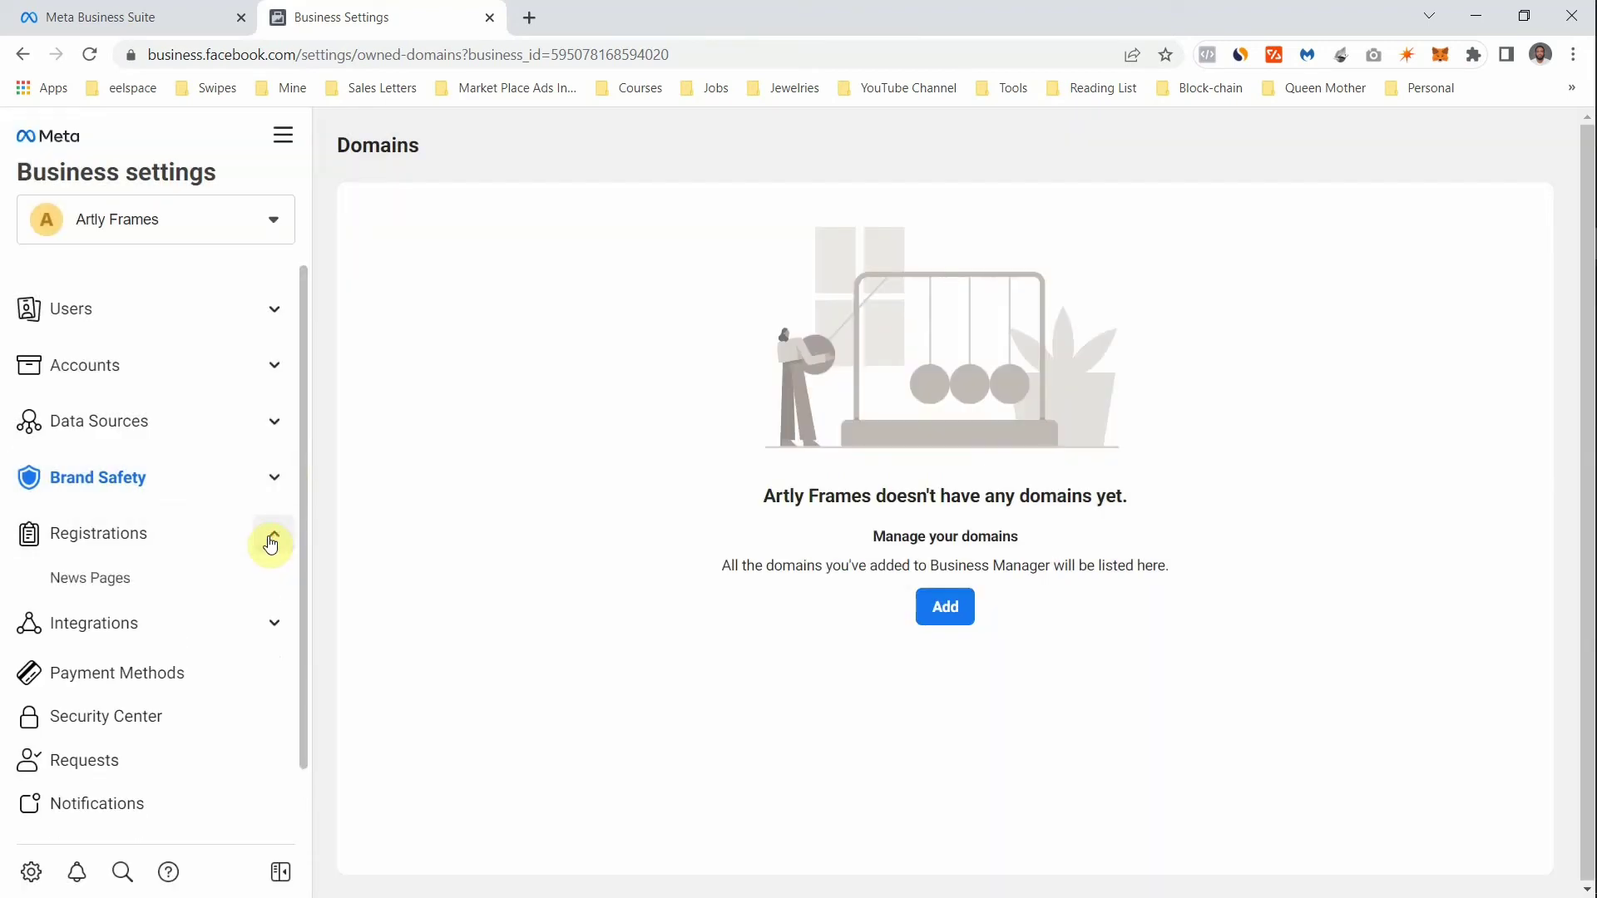
left_click(271, 543)
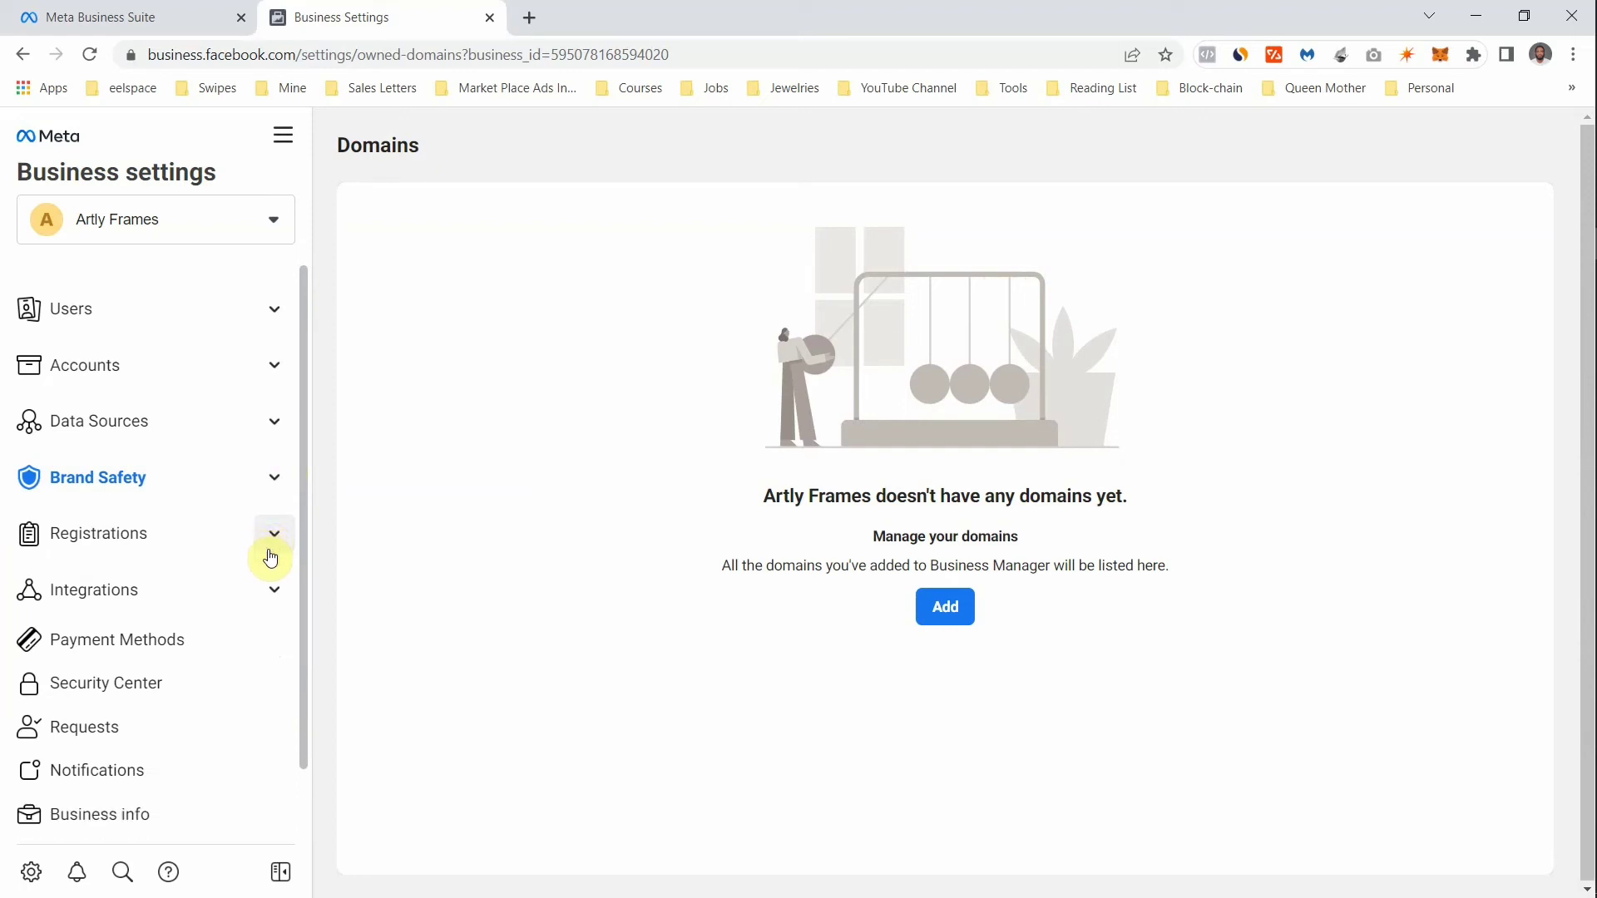
left_click(271, 585)
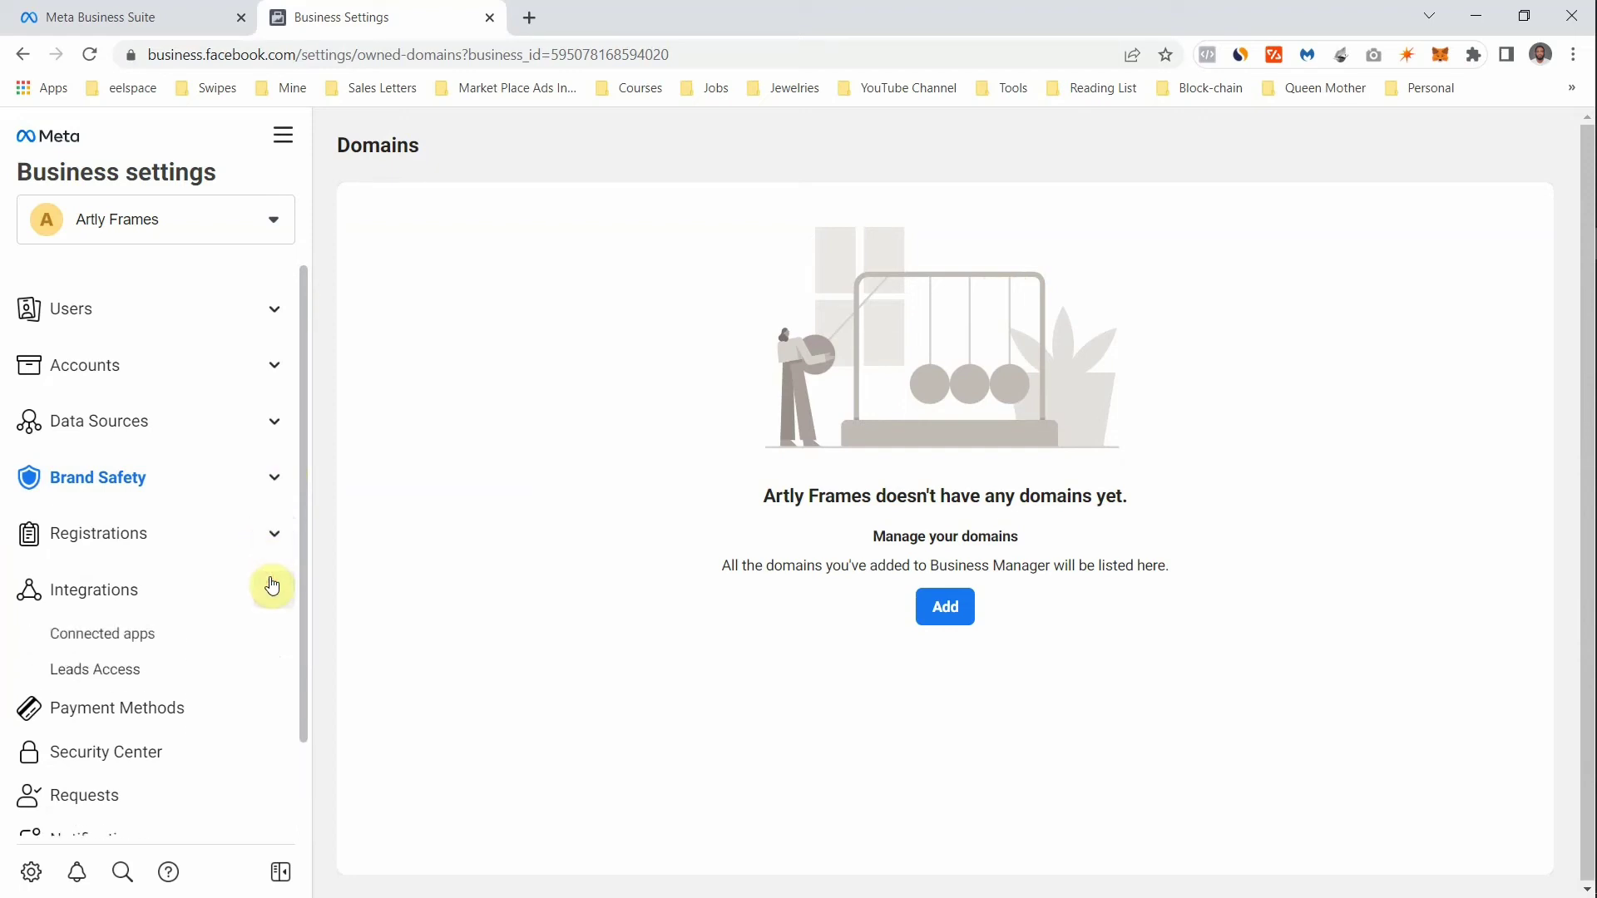
left_click(272, 586)
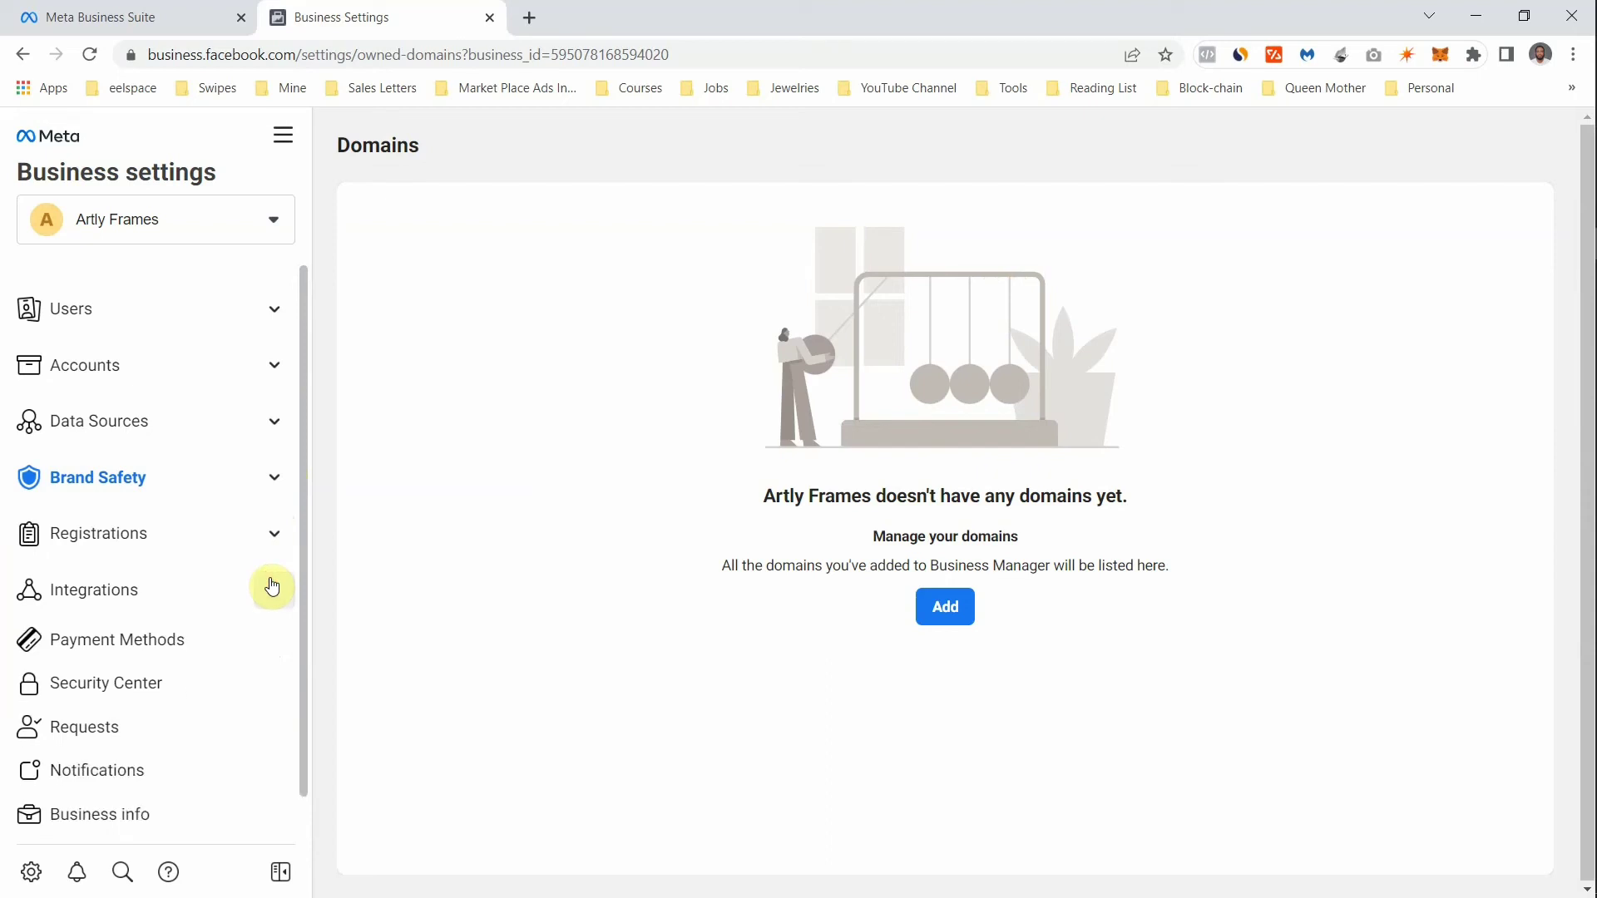
left_click(262, 635)
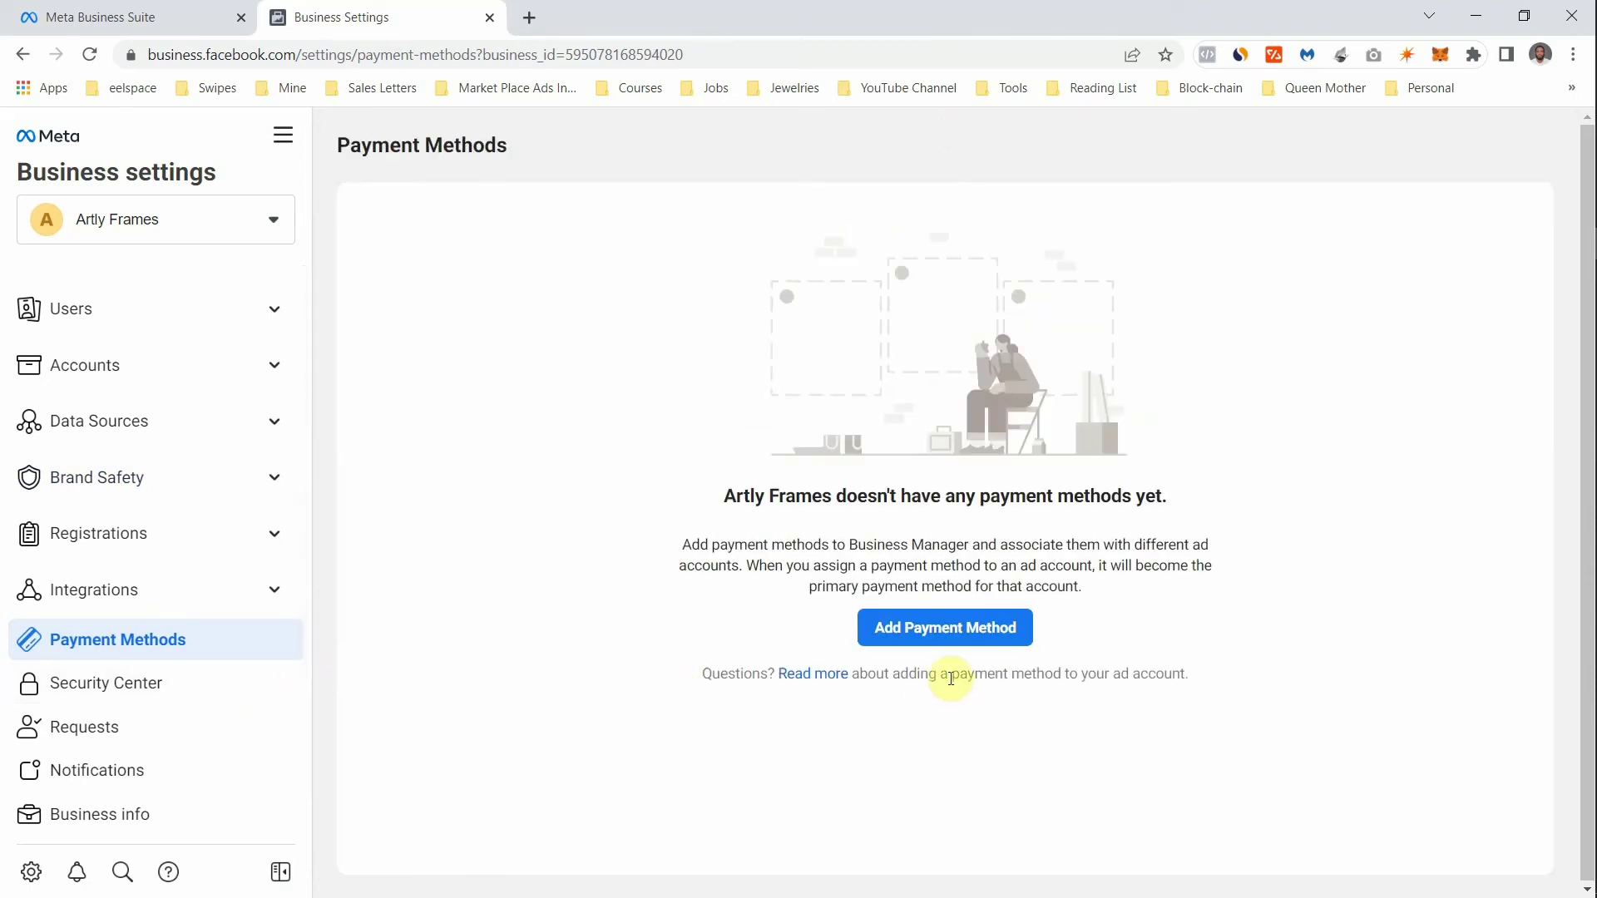
- Preview Online Banking as a payment method, close the form unused, and open Security Center
left_click(916, 620)
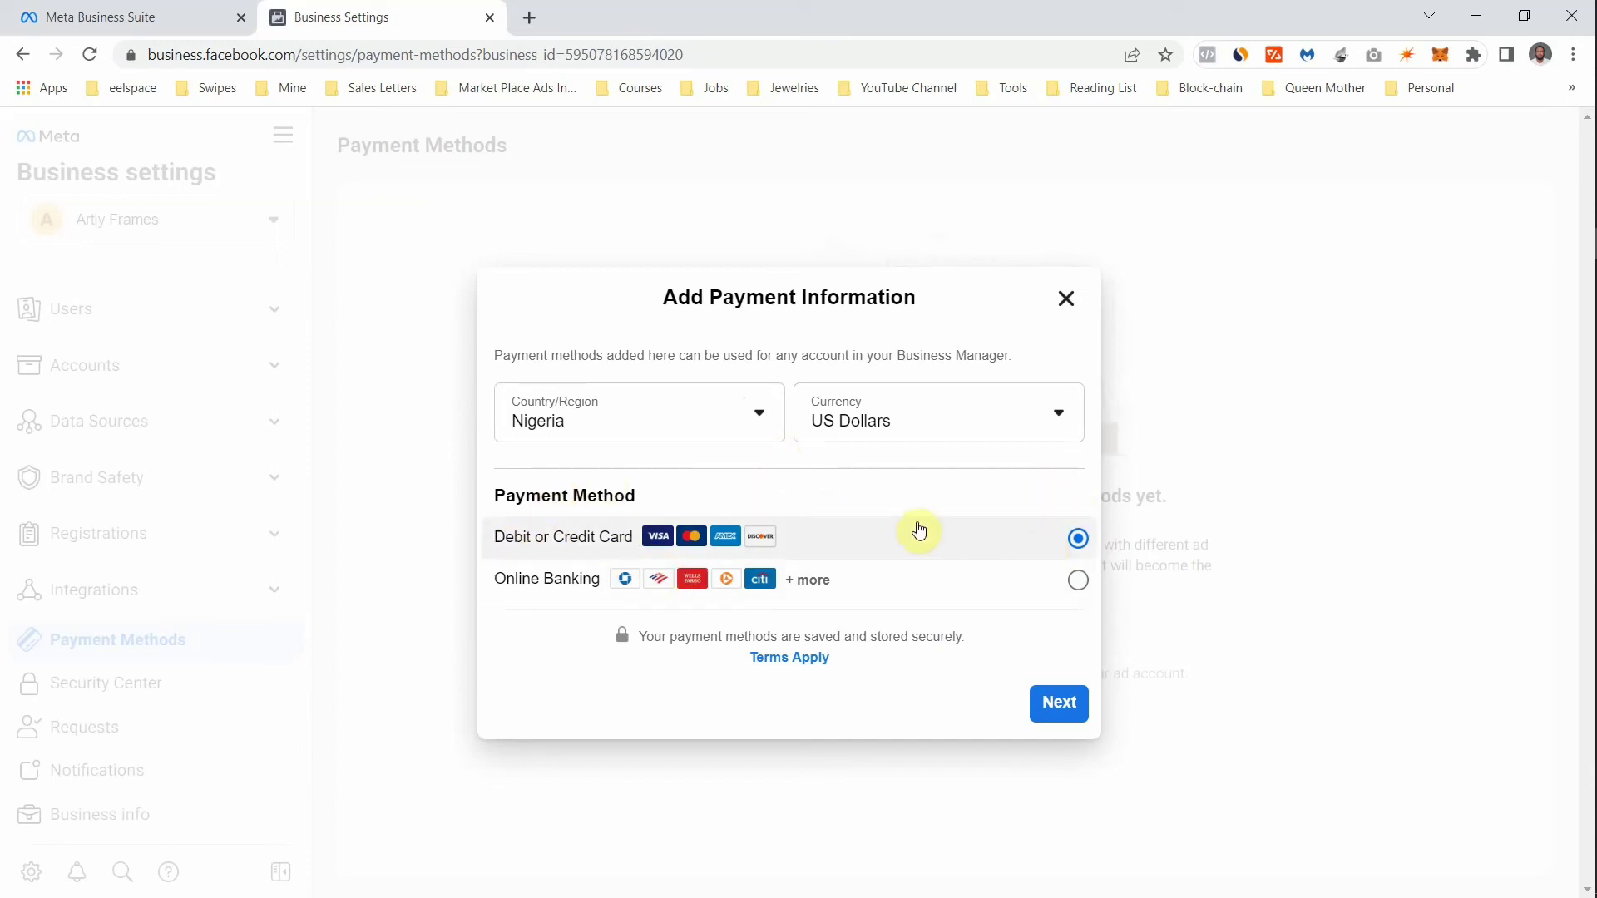
left_click(1080, 586)
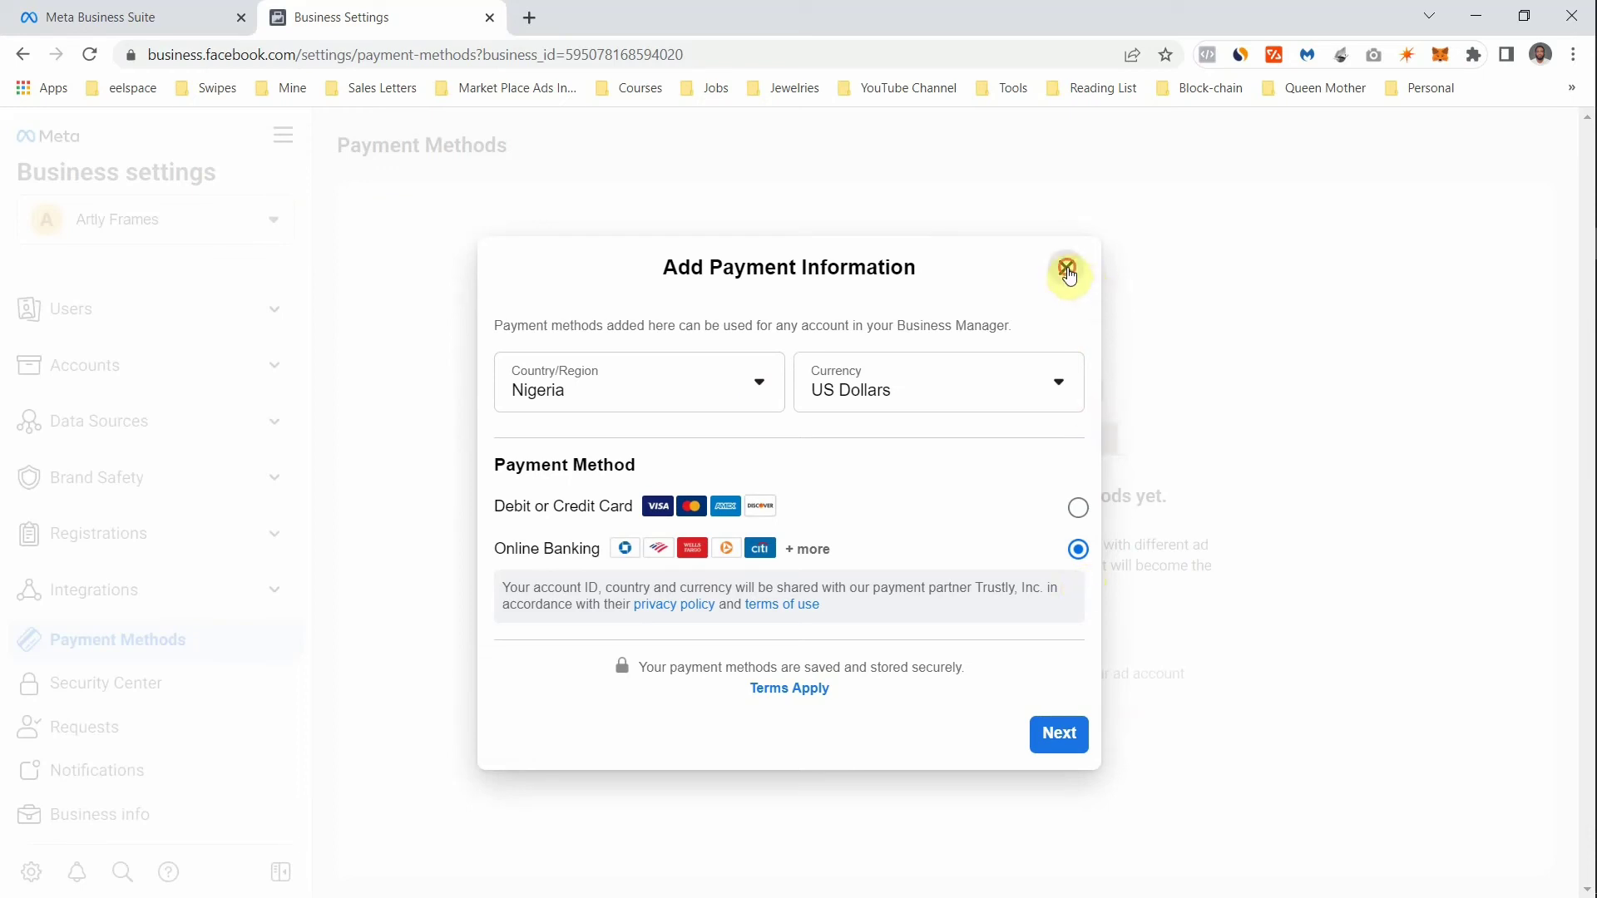
left_click(373, 515)
left_click(158, 675)
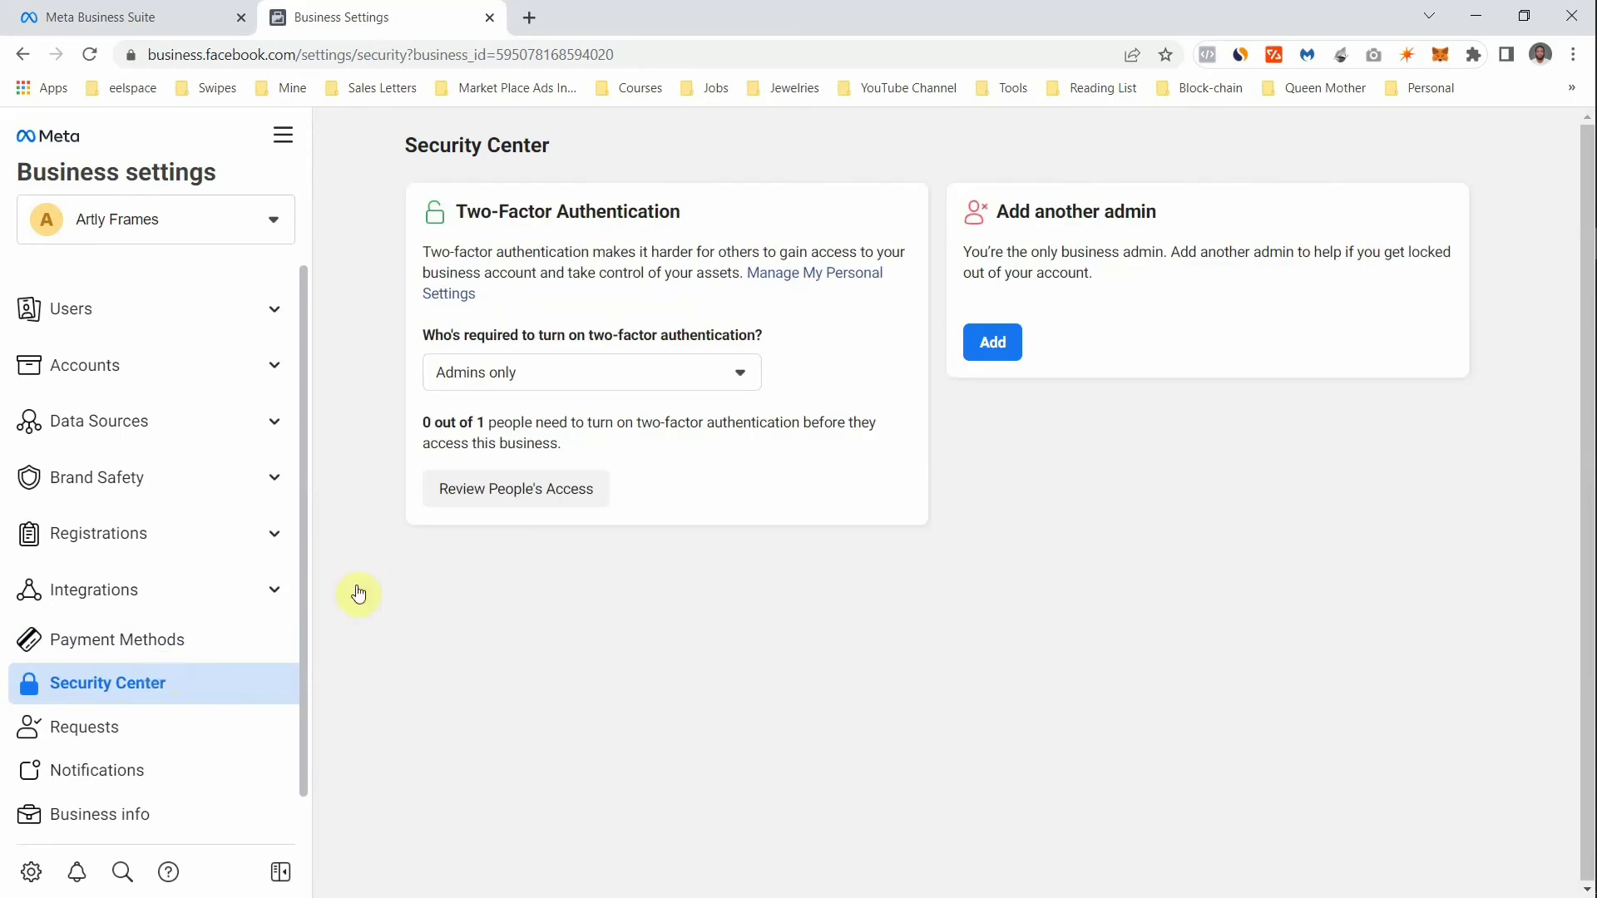
- Leave two-factor authentication required for Admins only, then view Requests showing zero received requests
left_click(554, 364)
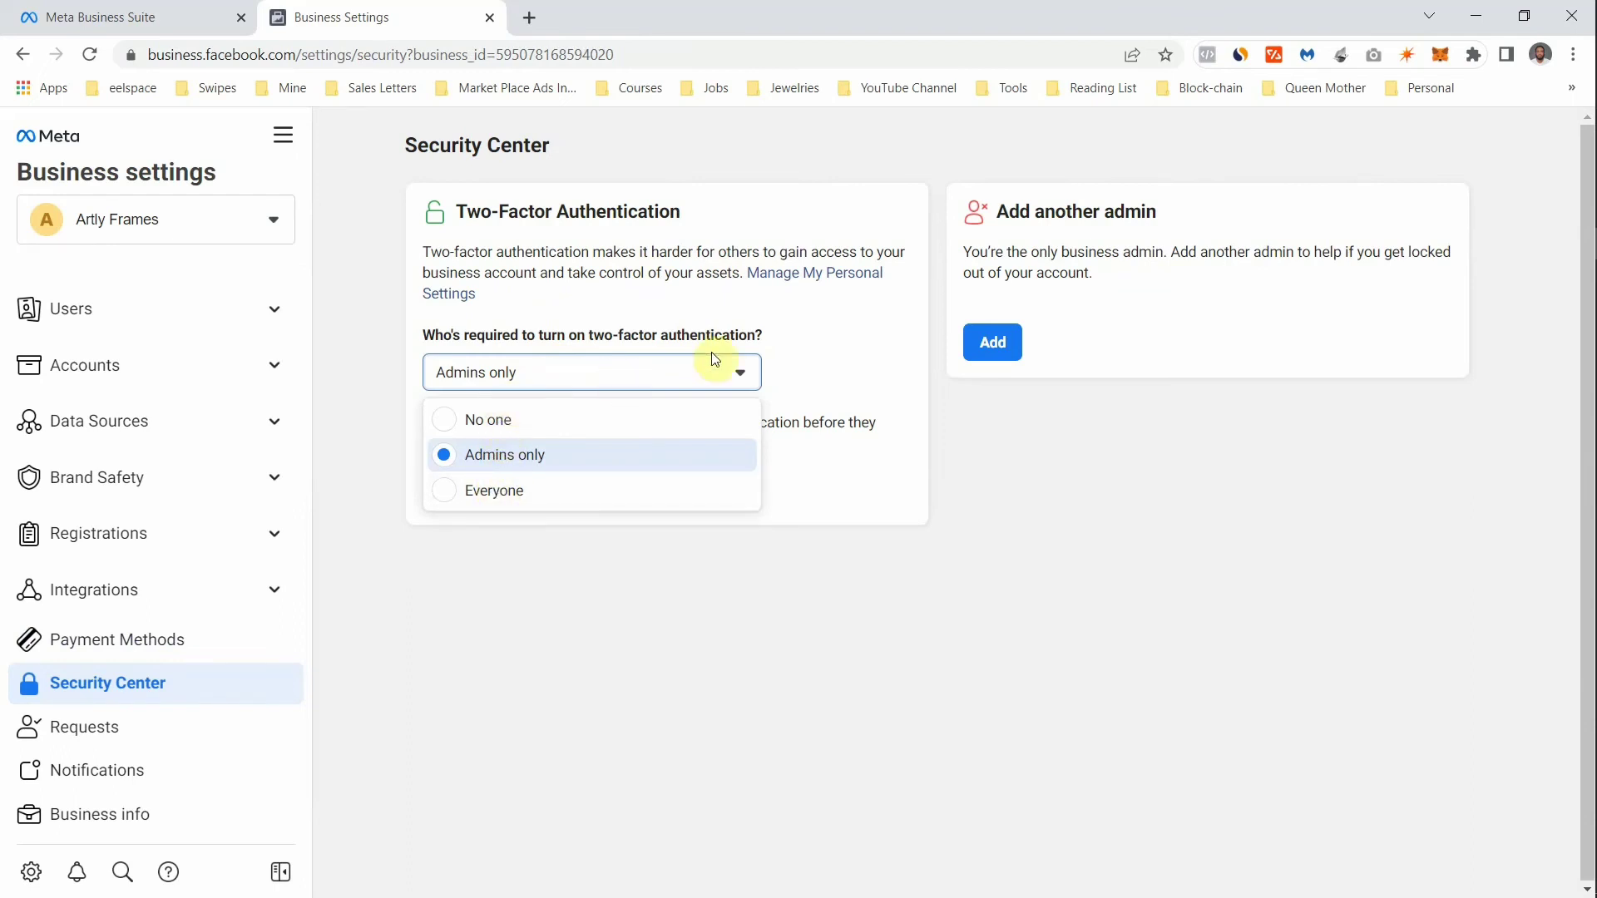
left_click(1009, 456)
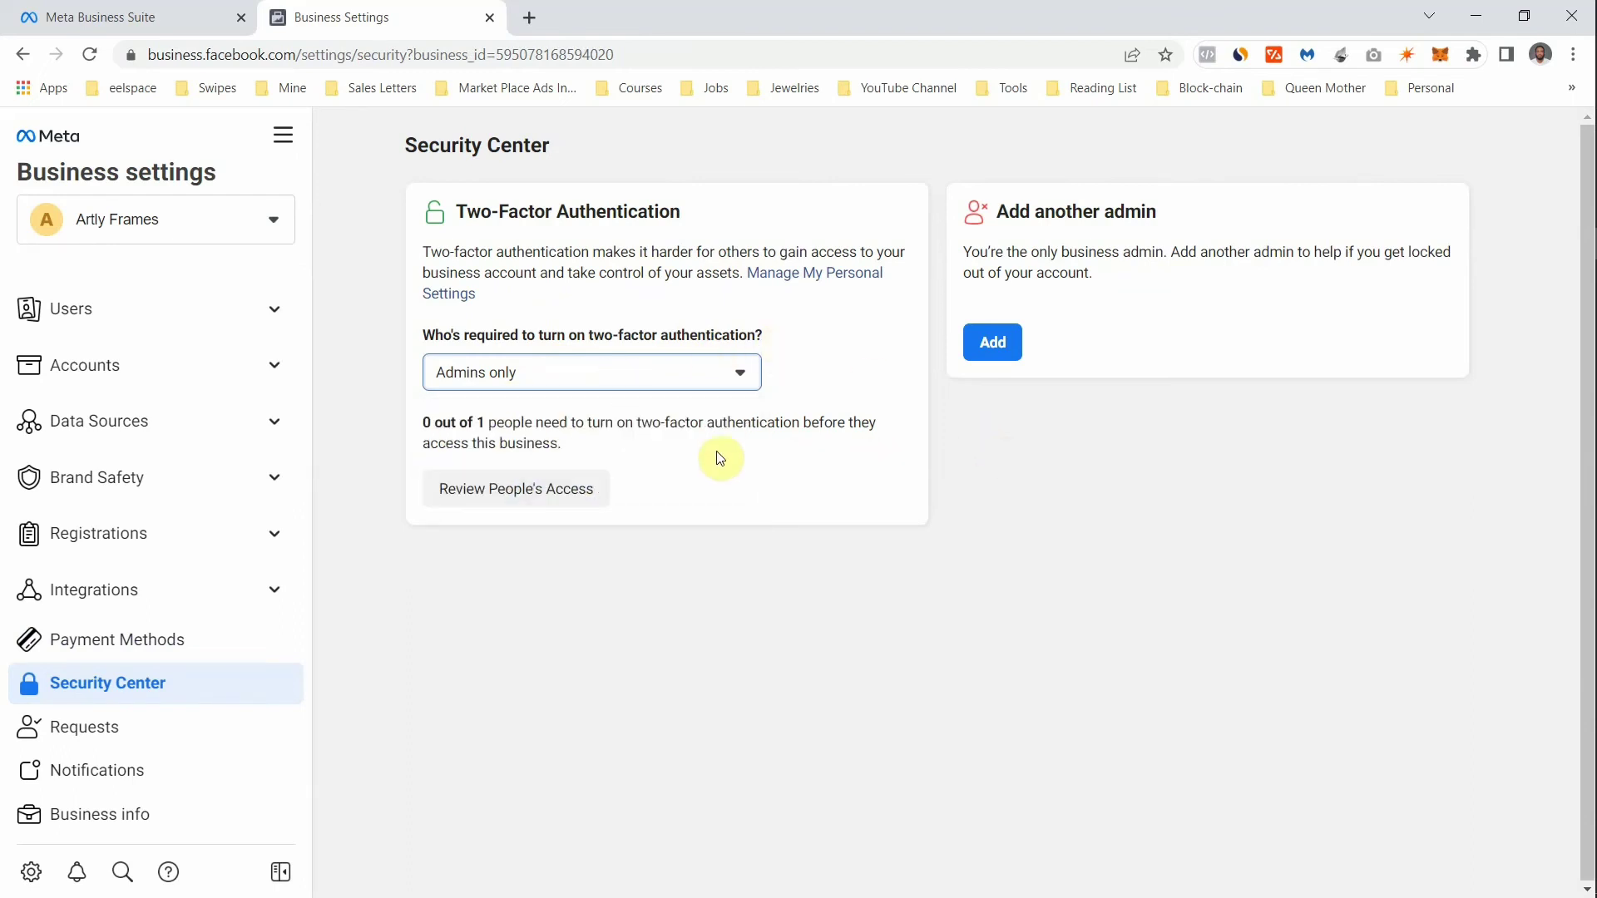
left_click(539, 384)
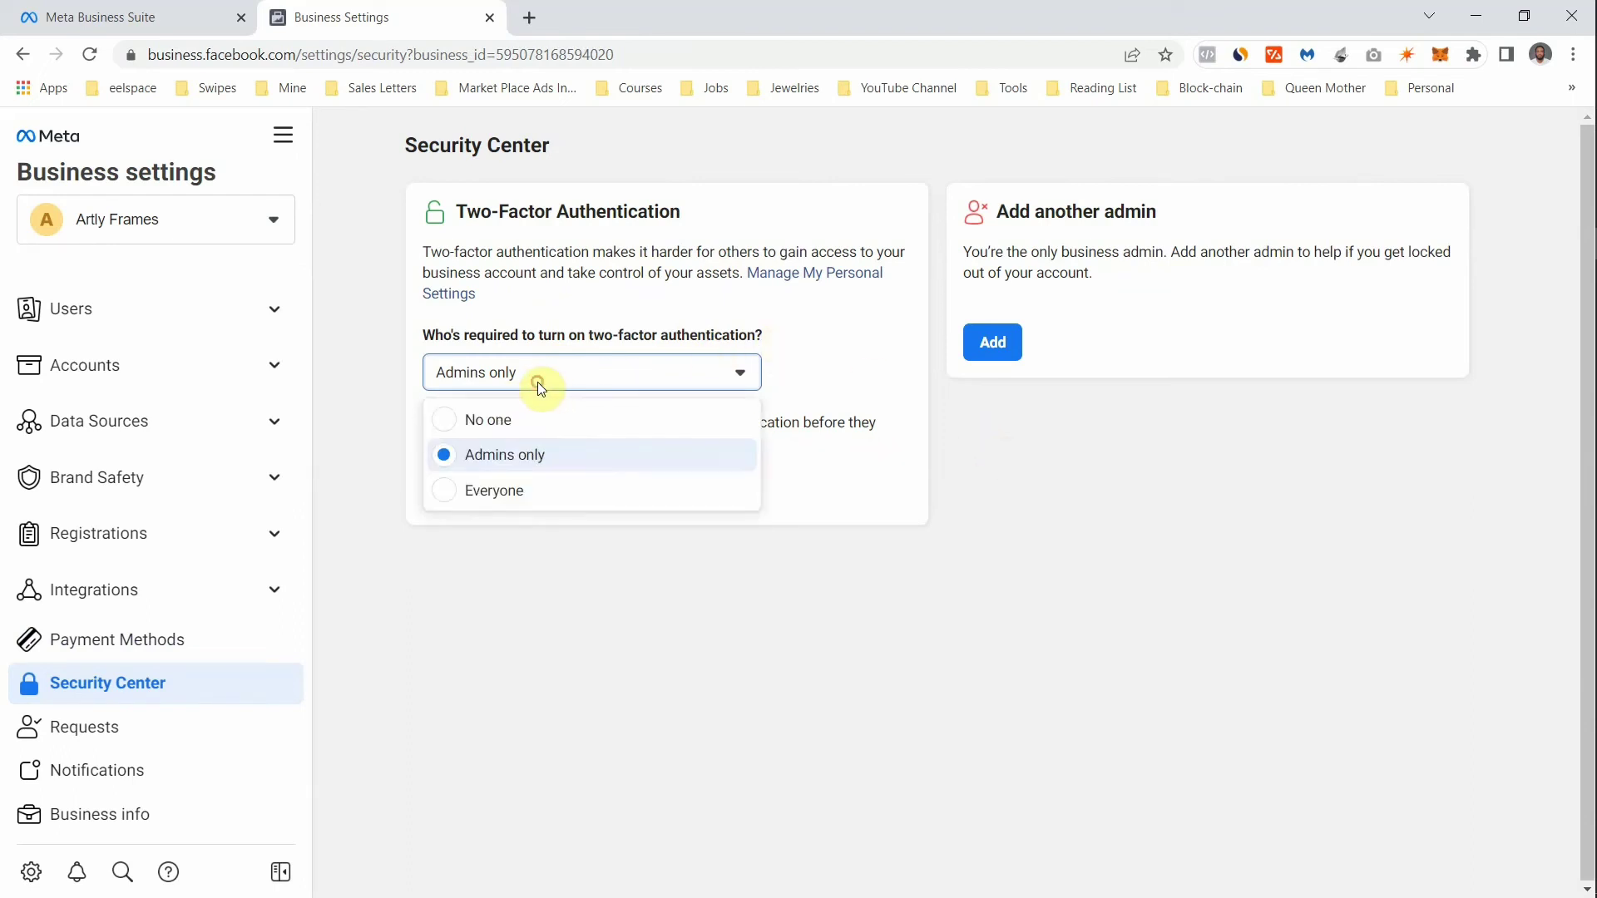
left_click(517, 459)
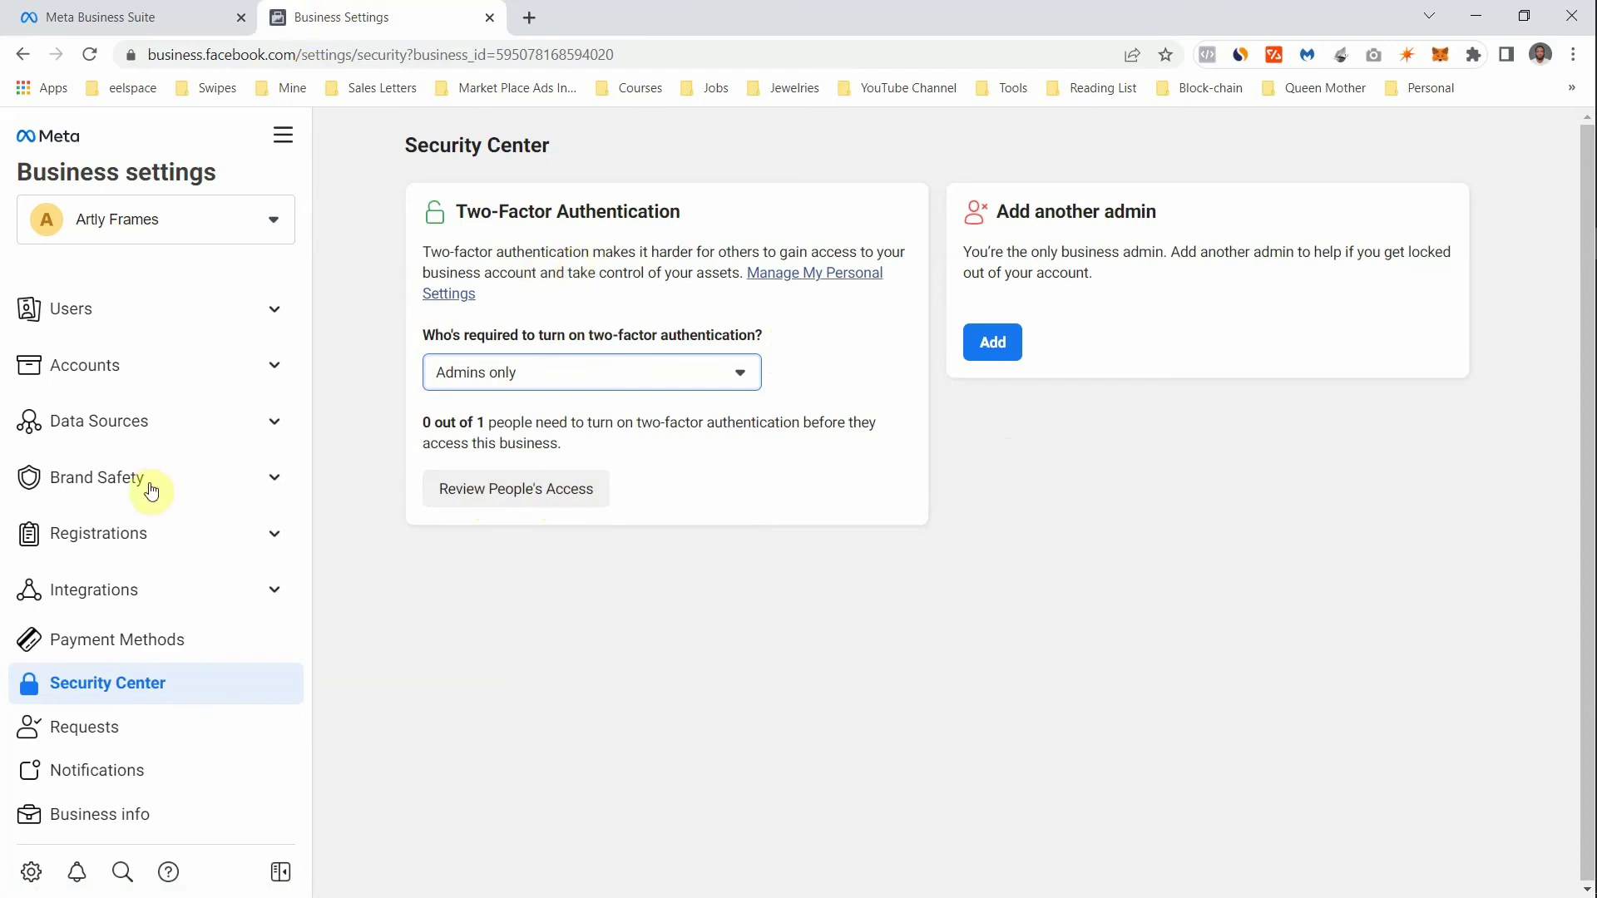
left_click(84, 728)
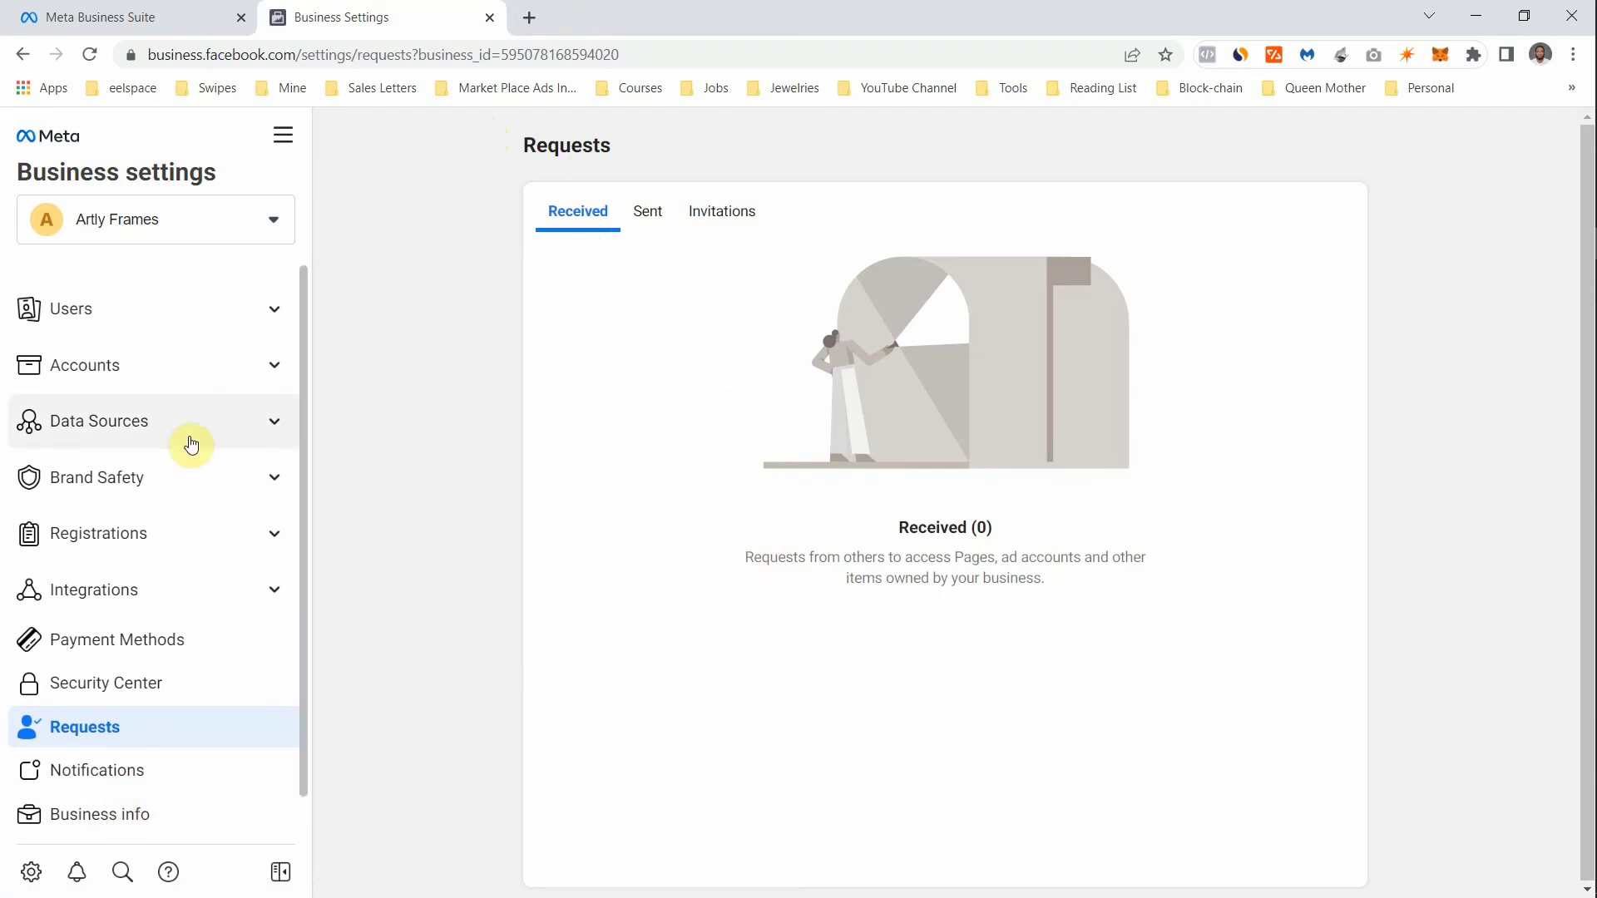
- Scroll through the Notifications toggles, then view Business info showing Unverified status
left_click(115, 761)
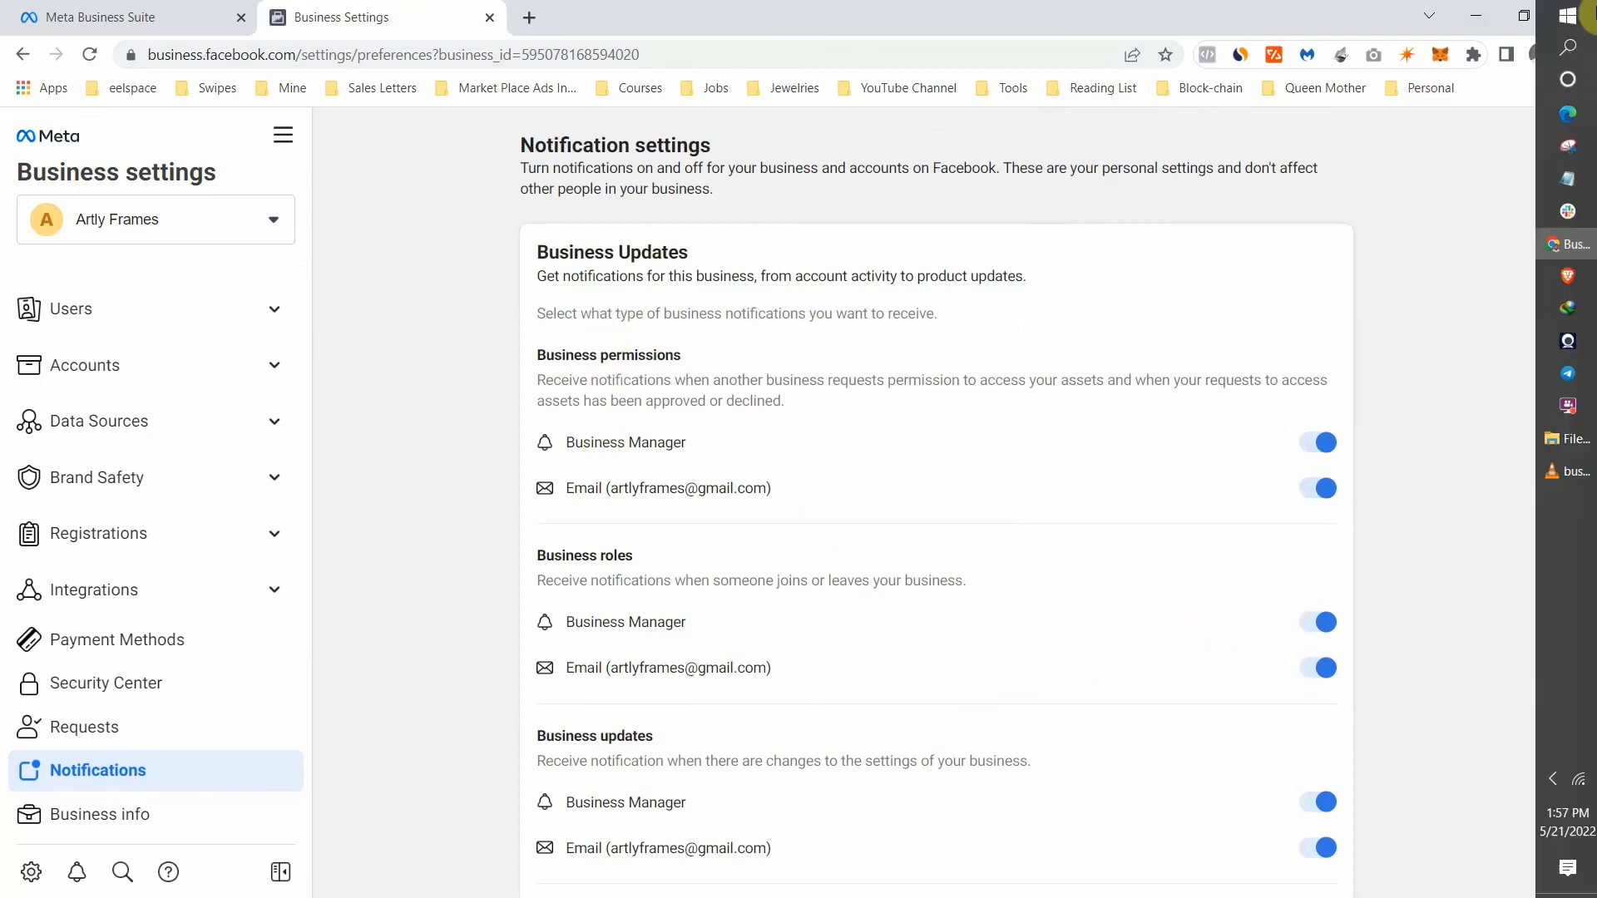
left_click_drag(1563, 280, 1543, 896)
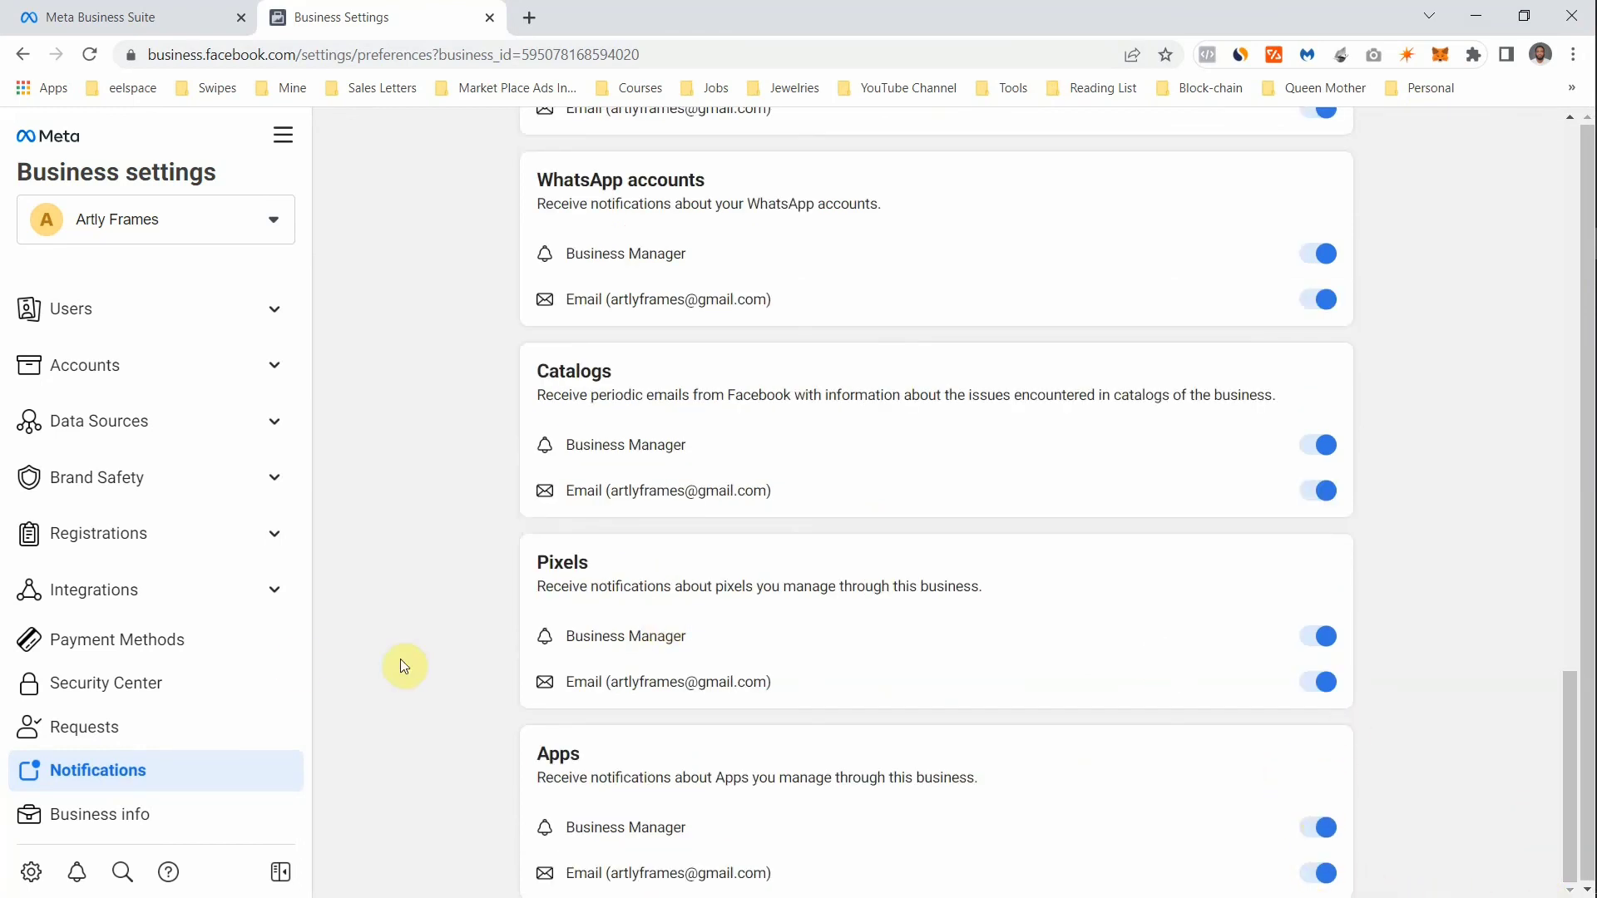
left_click(104, 824)
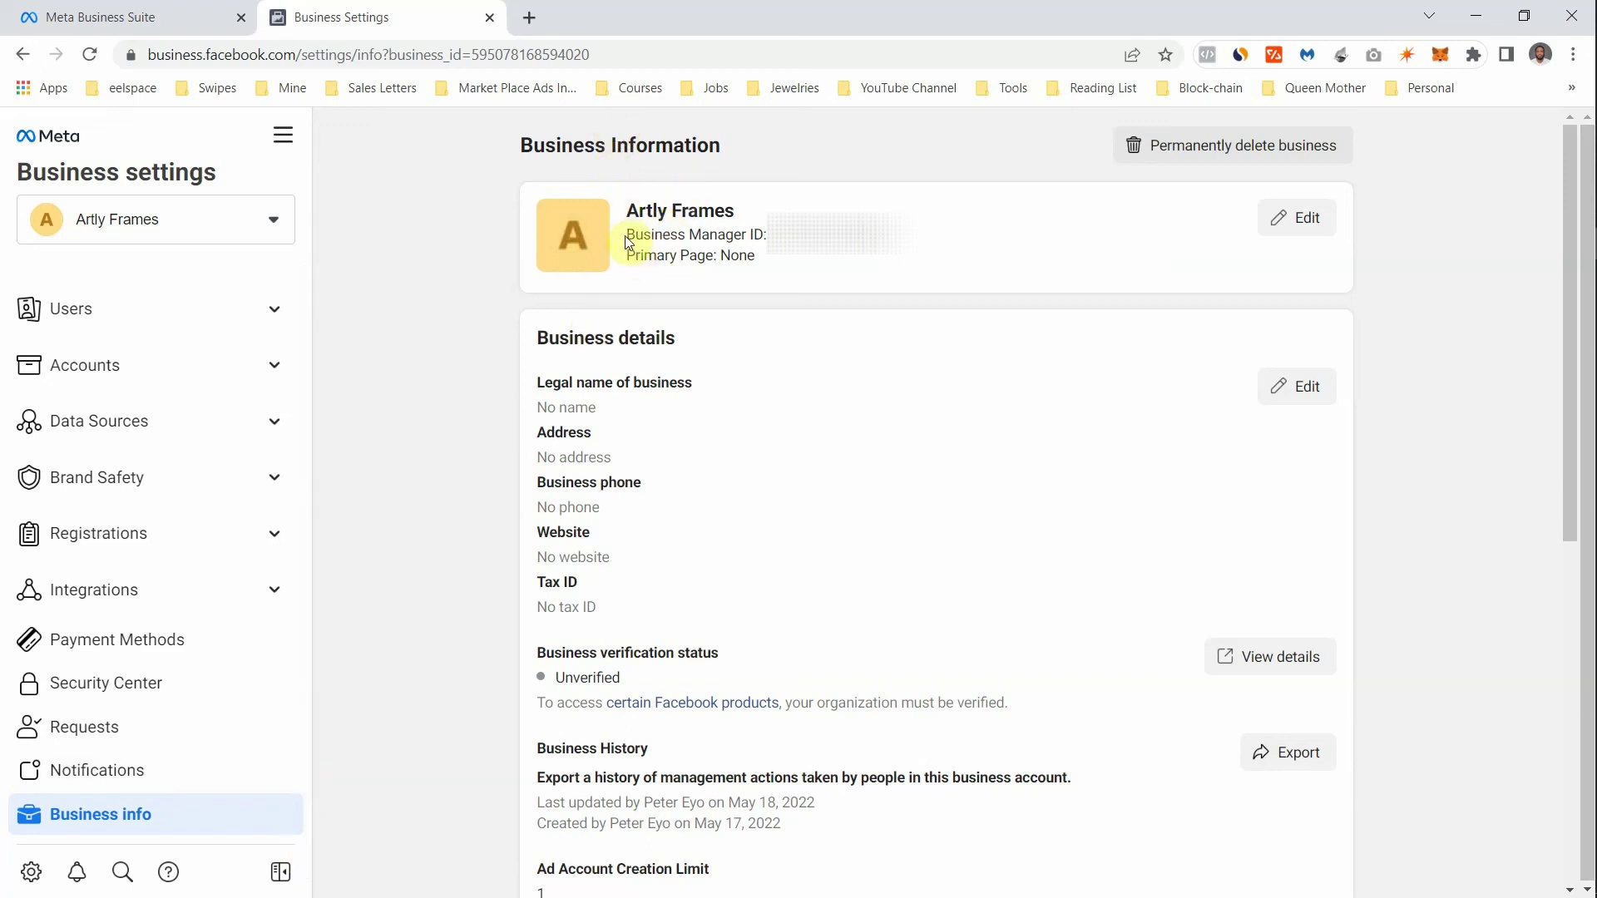
- Highlight the Business Manager ID, then switch off Pages and notifications under My info
left_click_drag(627, 236, 766, 235)
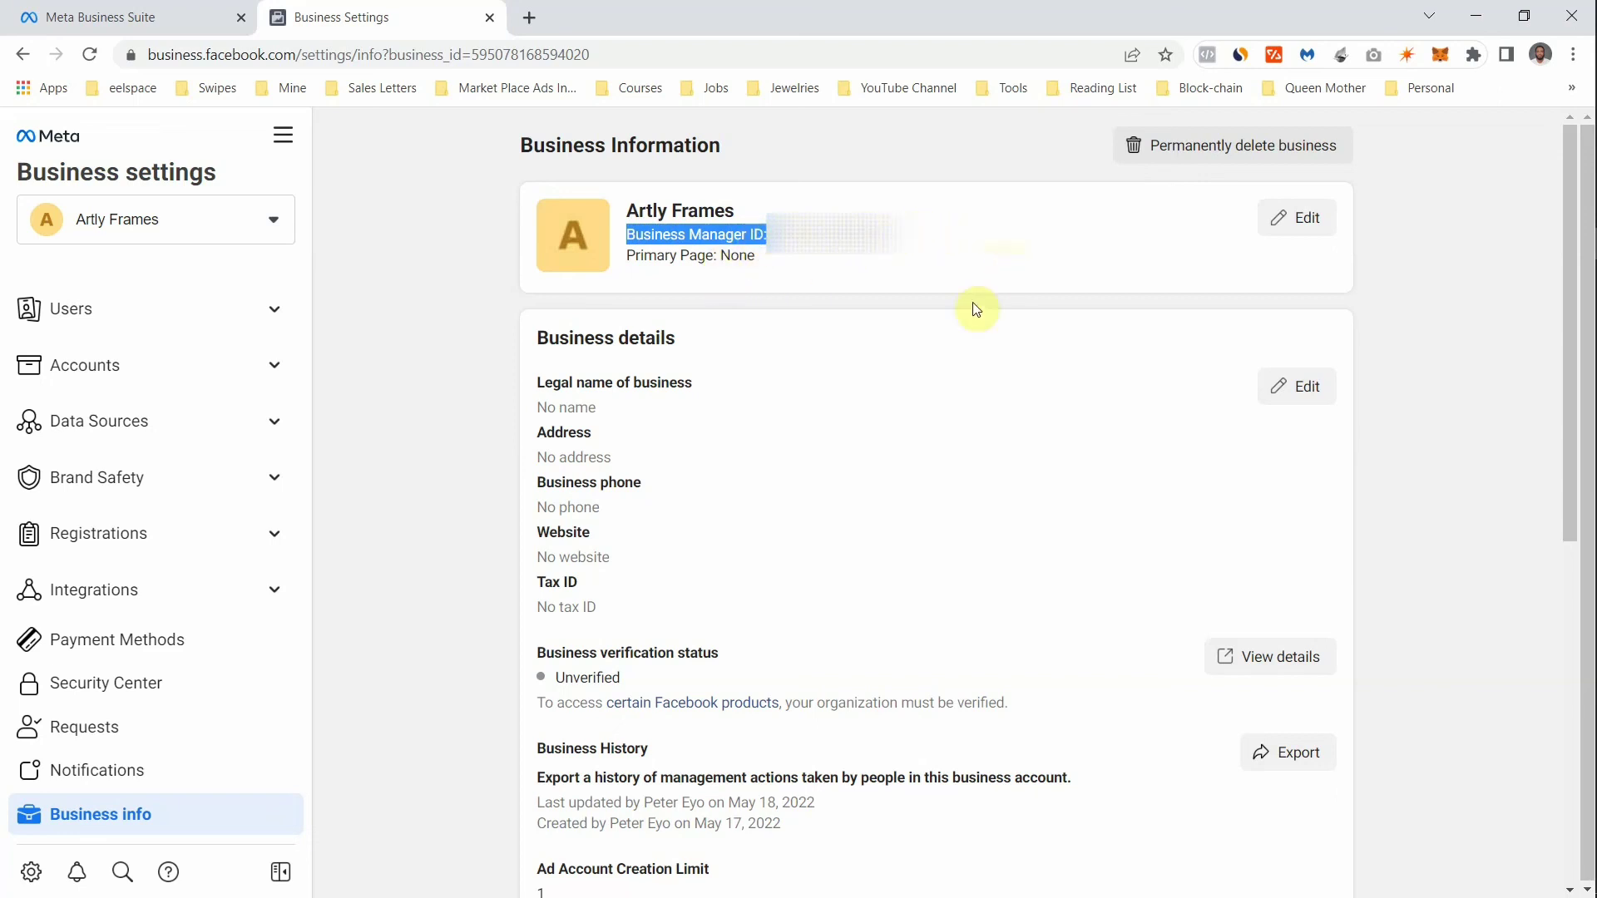
scroll(845, 375, "down", 2)
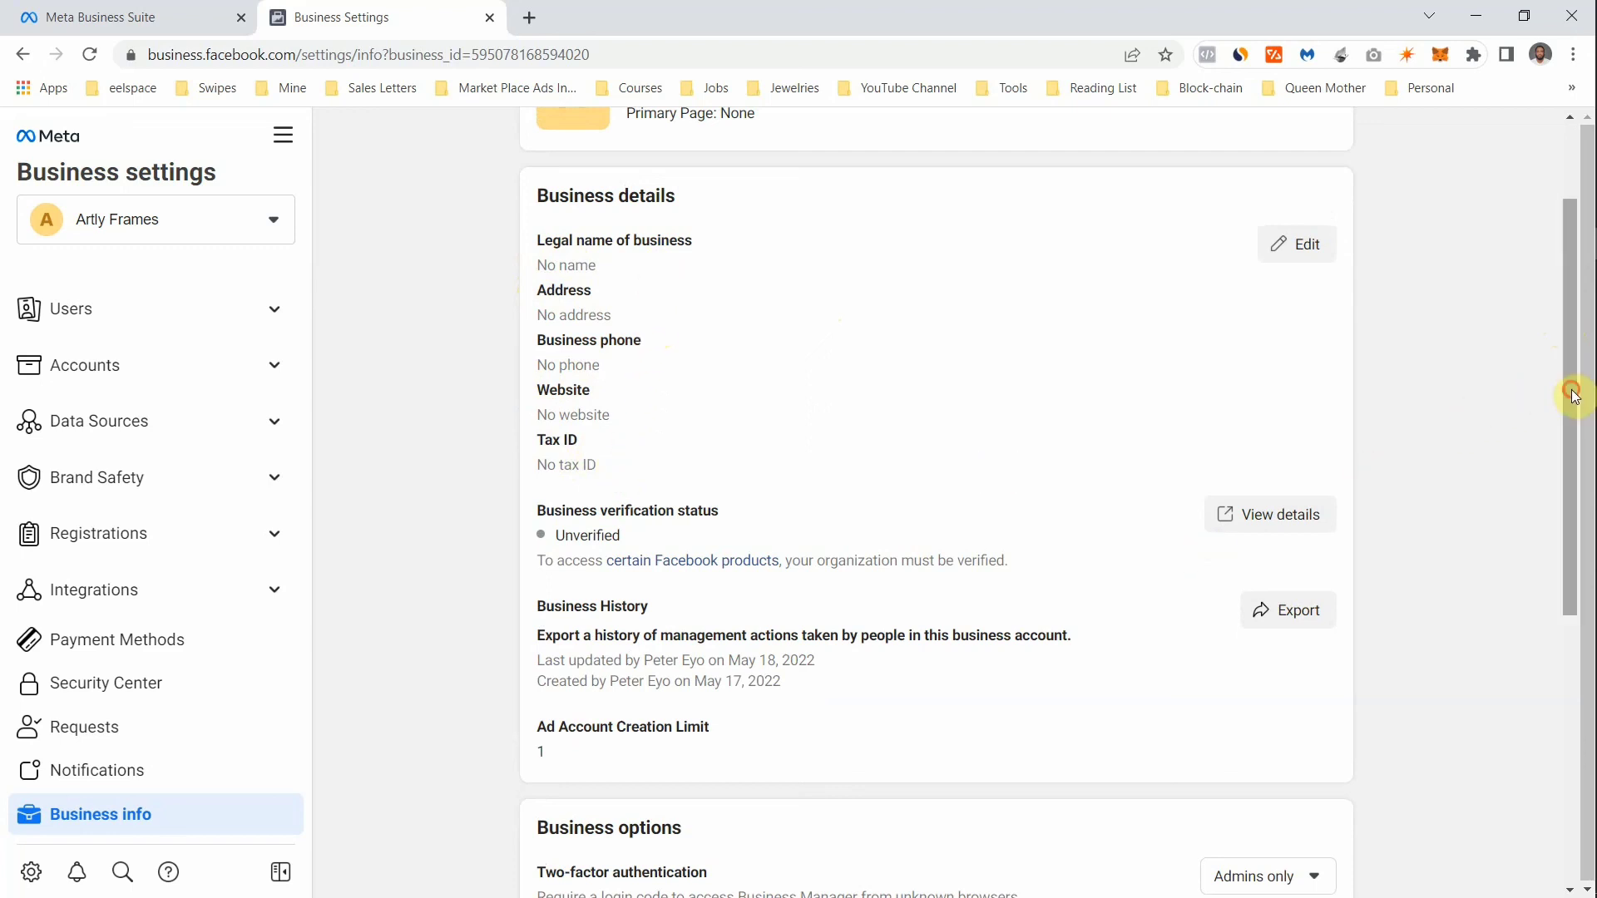
scroll(1549, 446, "down", 1)
scroll(1549, 446, "down", 1)
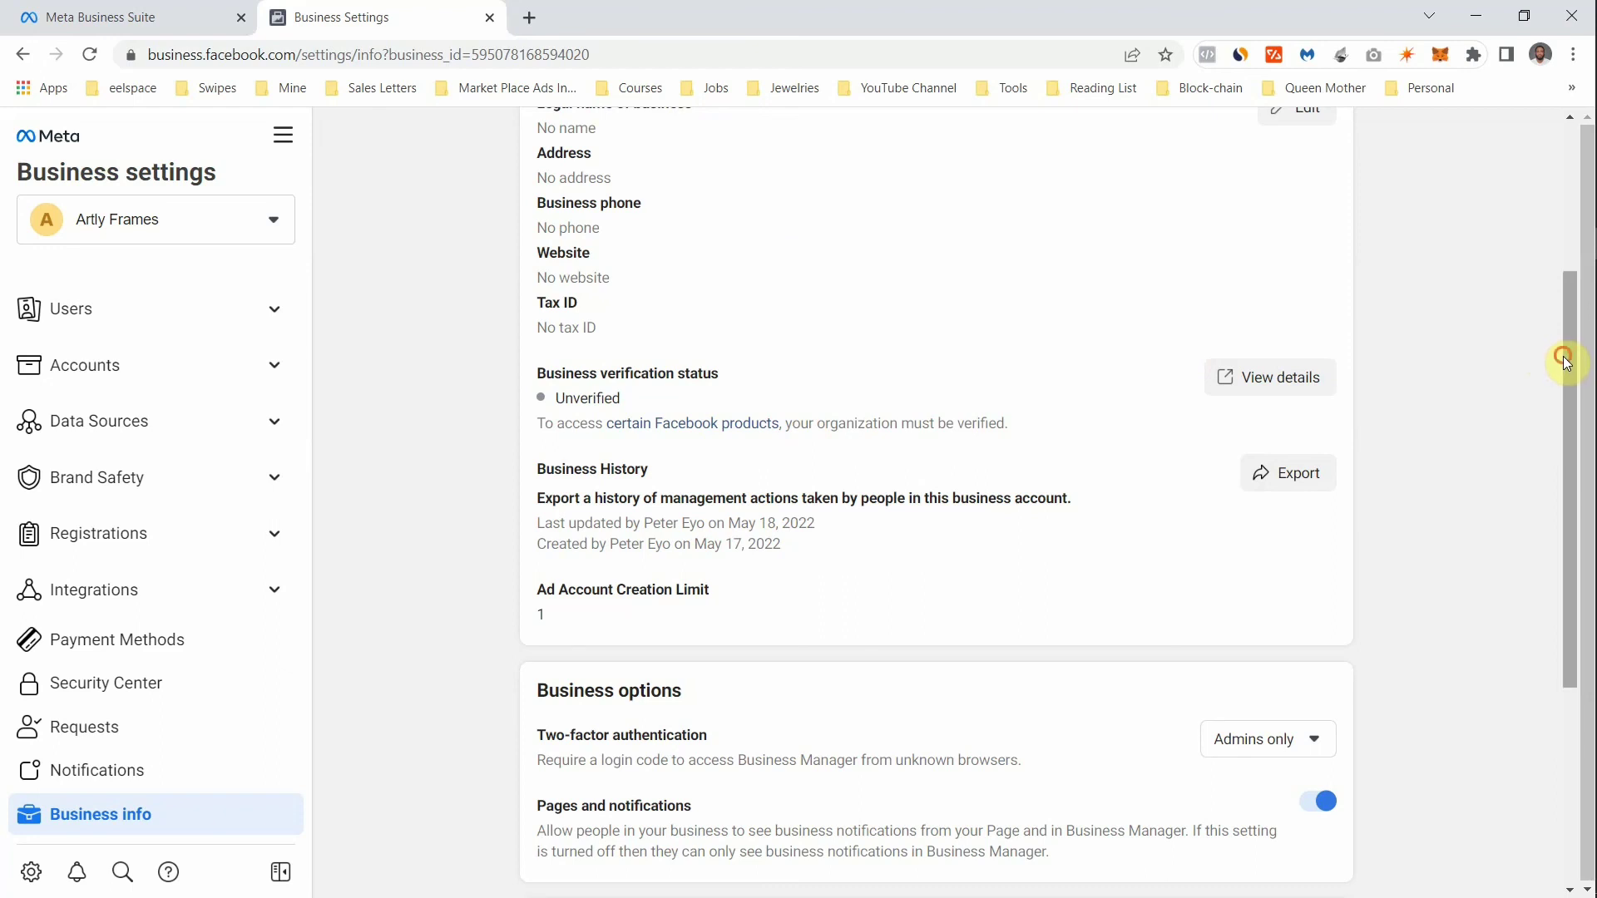
scroll(1561, 359, "down", 1)
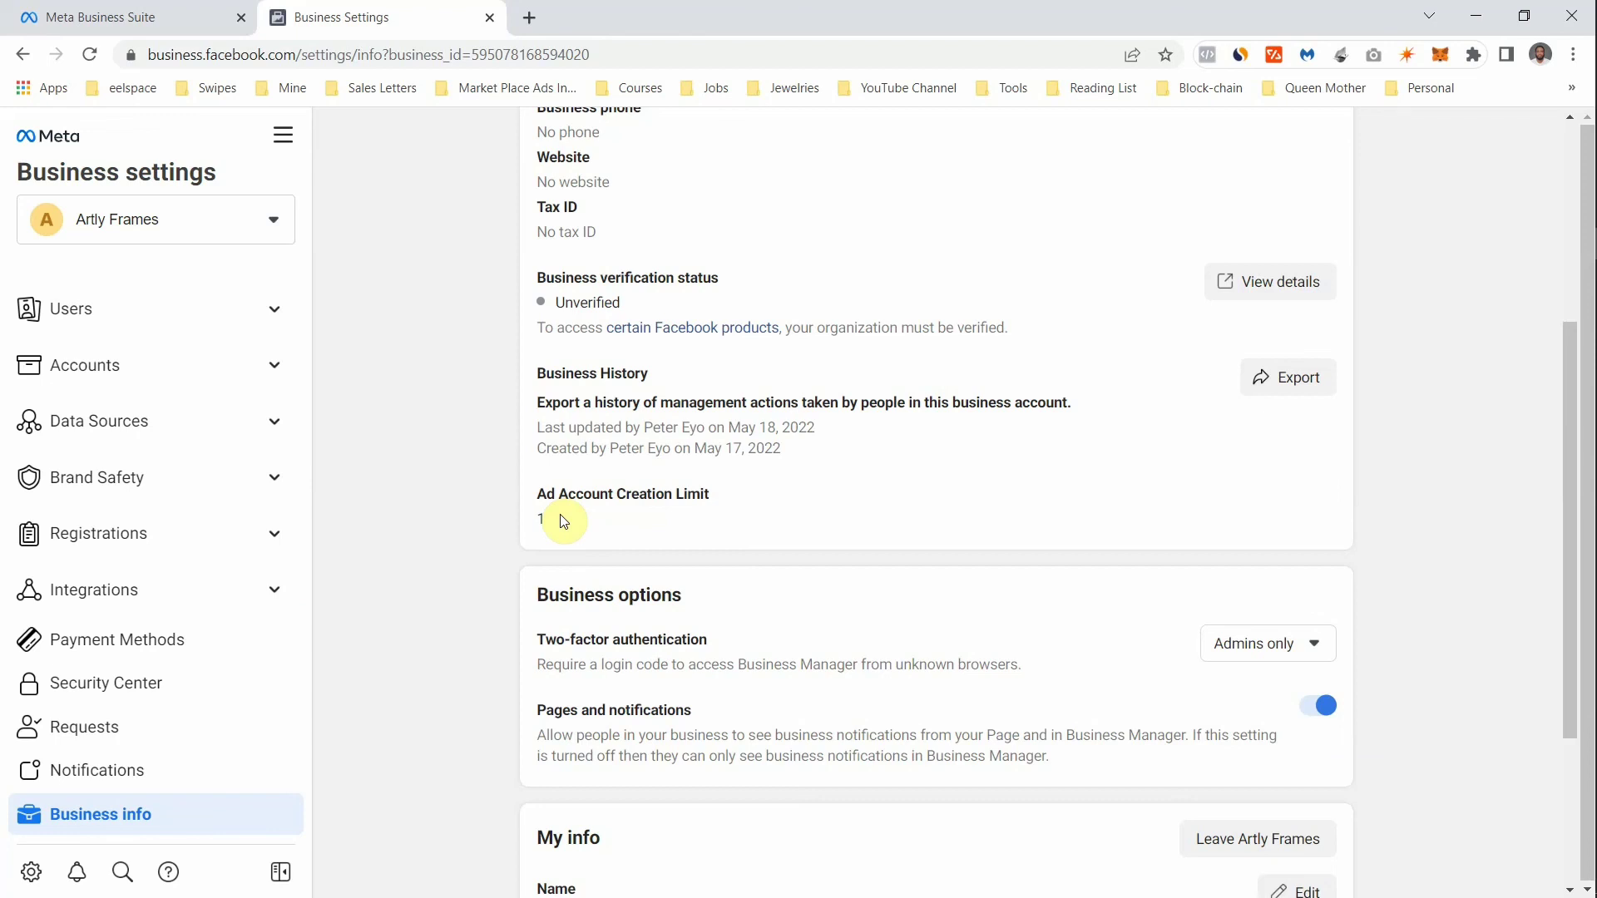
scroll(564, 521, "down", 3)
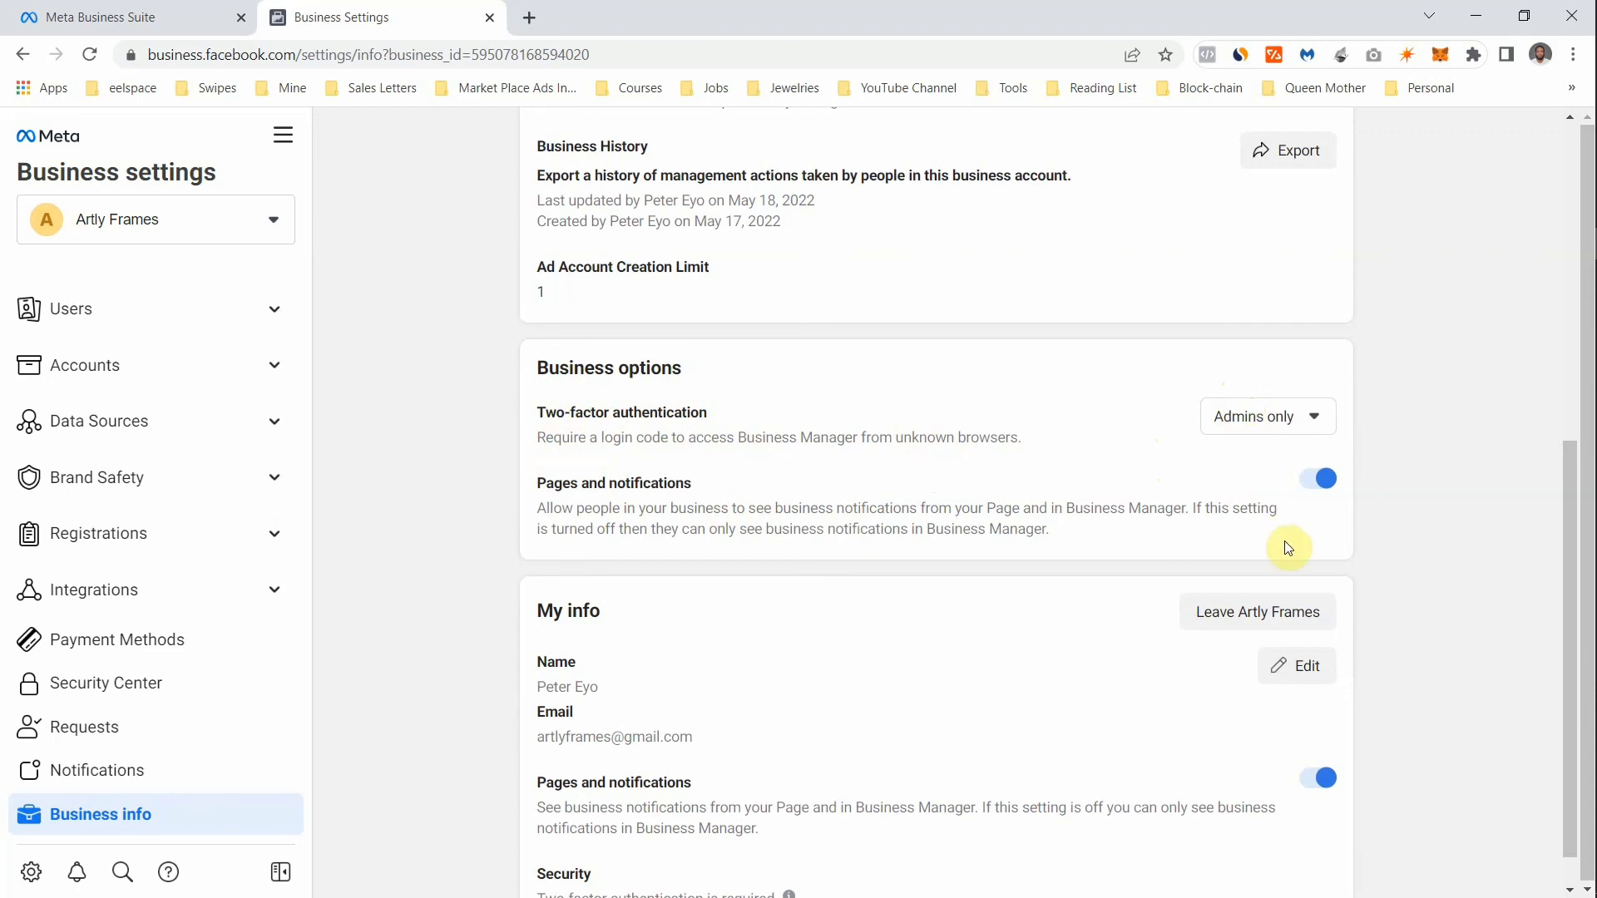
scroll(1563, 549, "down", 1)
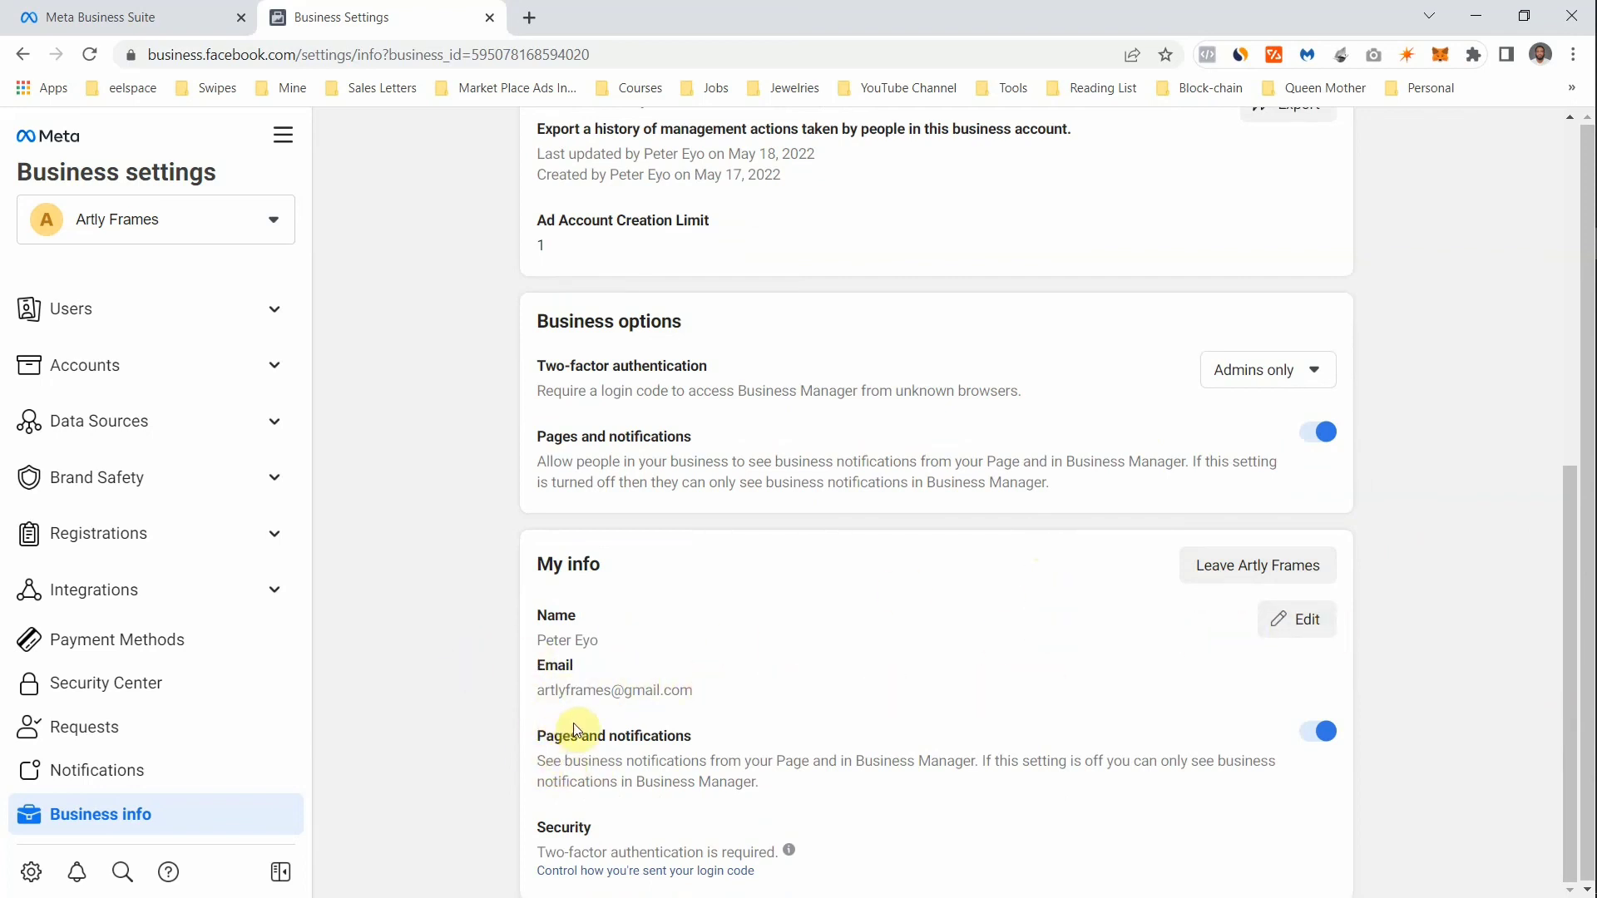
left_click(1322, 743)
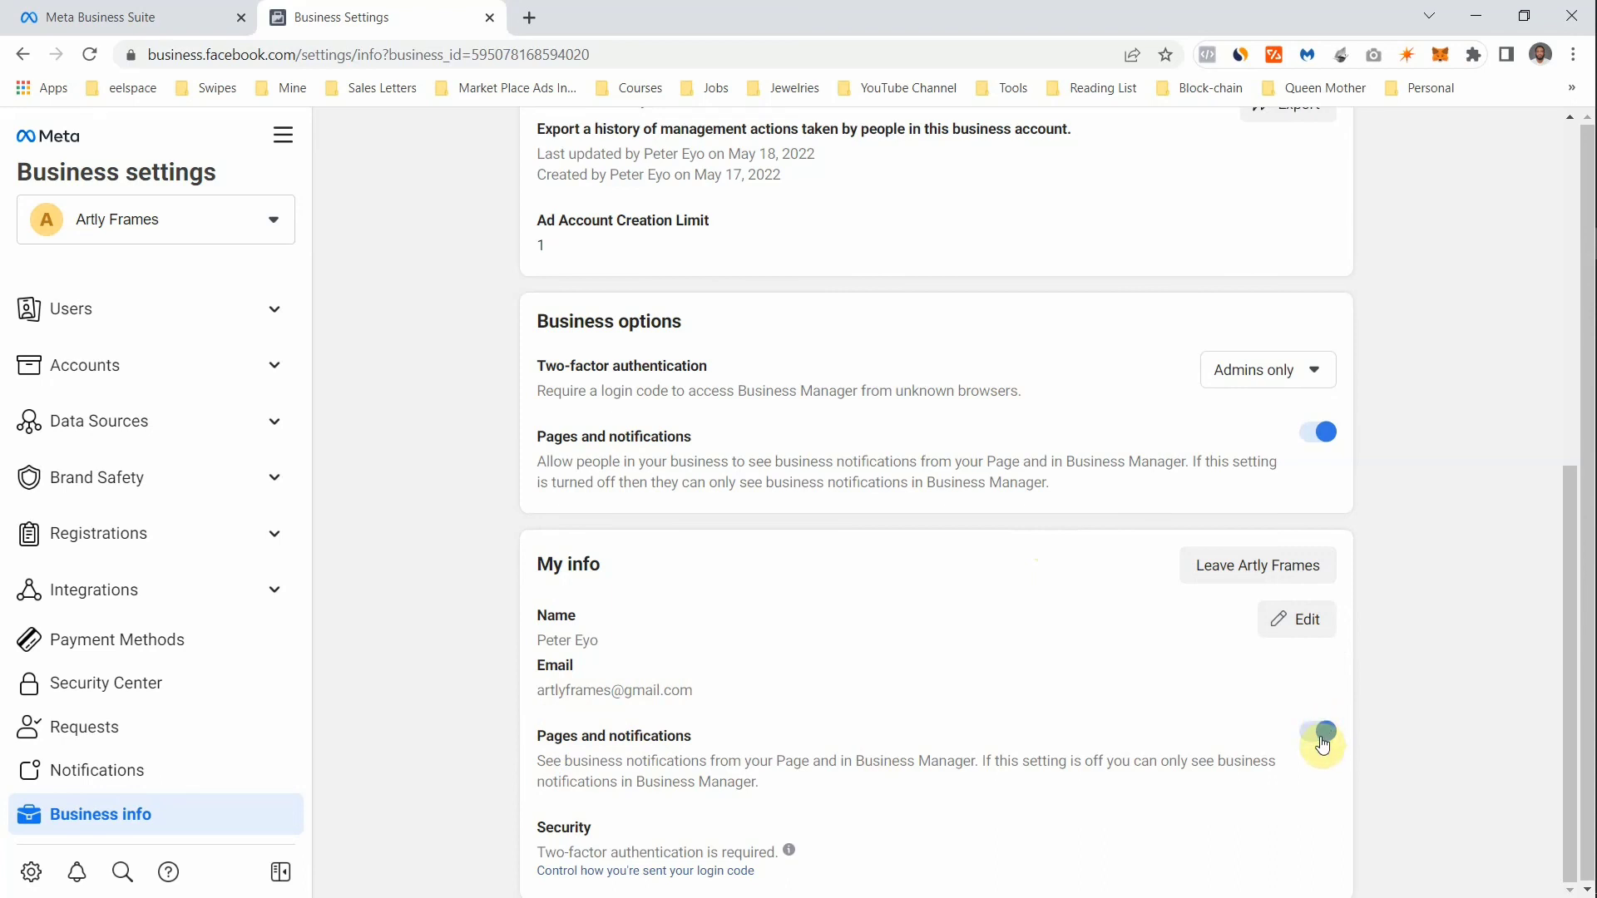